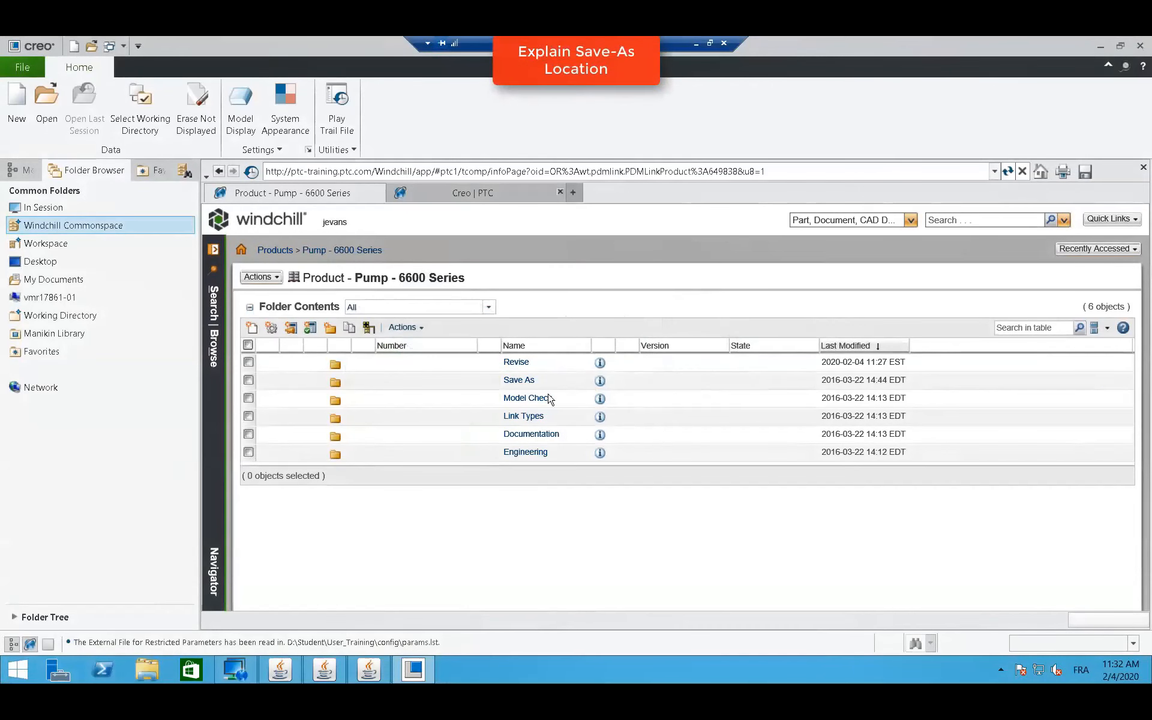
- Open the Save As folder and examine the Save As settings for part ASM1 without making a copy
click(520, 381)
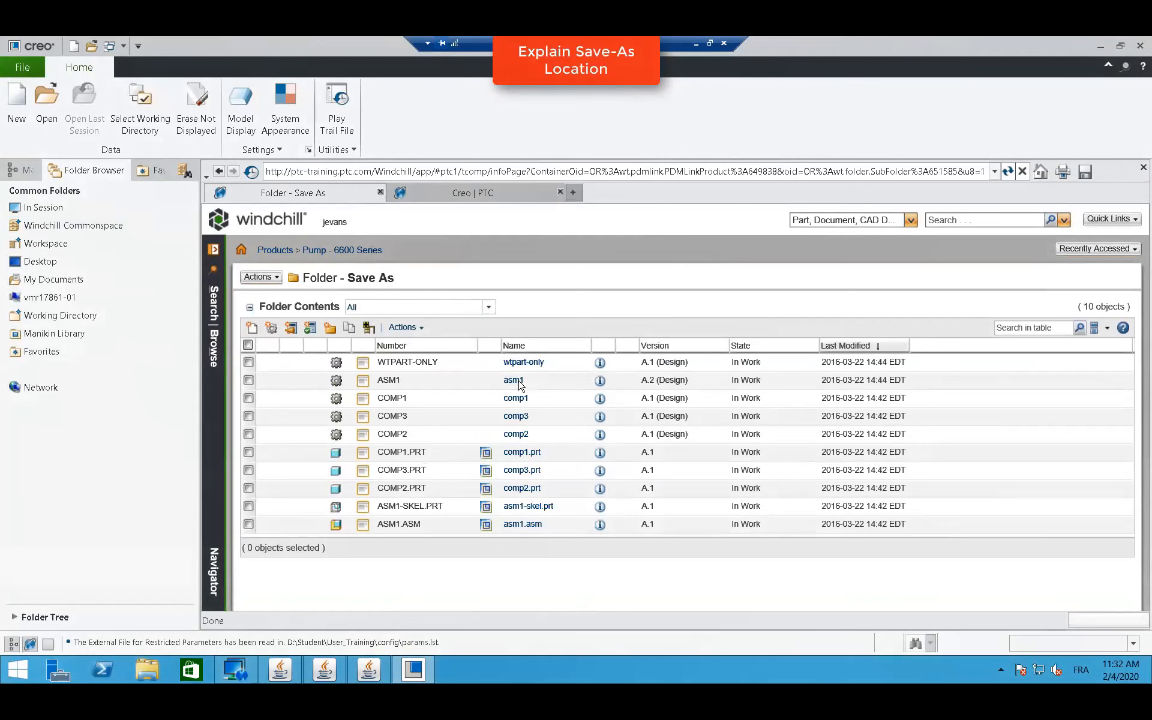
right_click(519, 385)
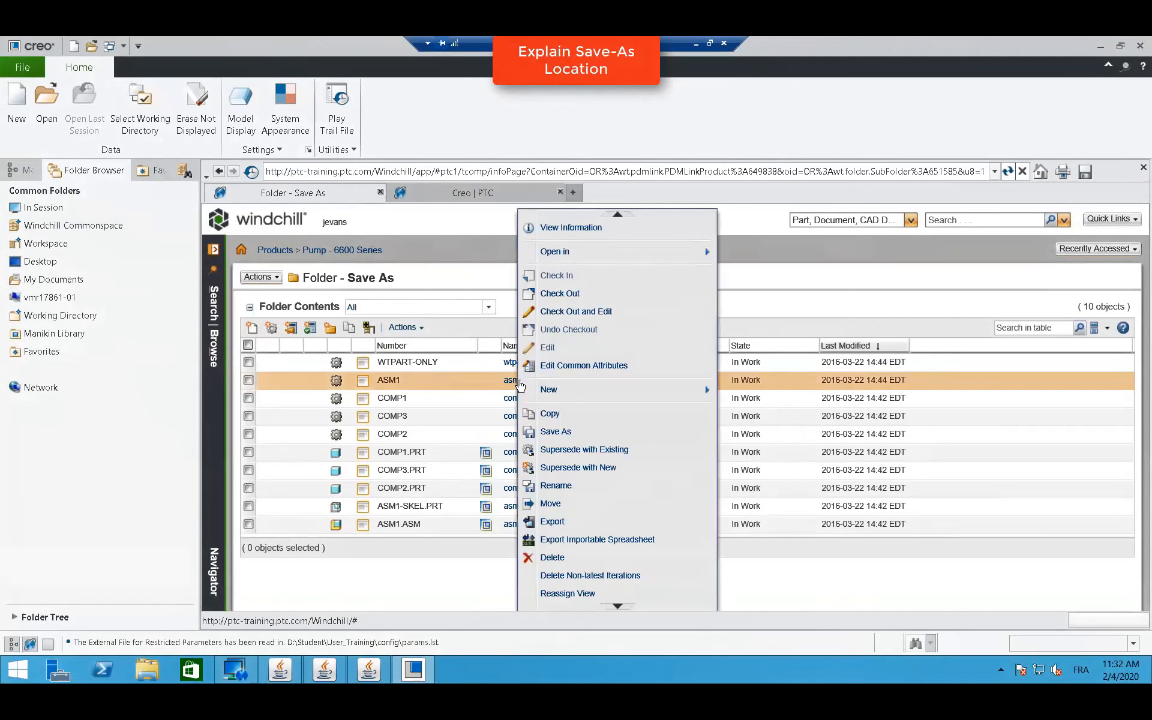
click(555, 432)
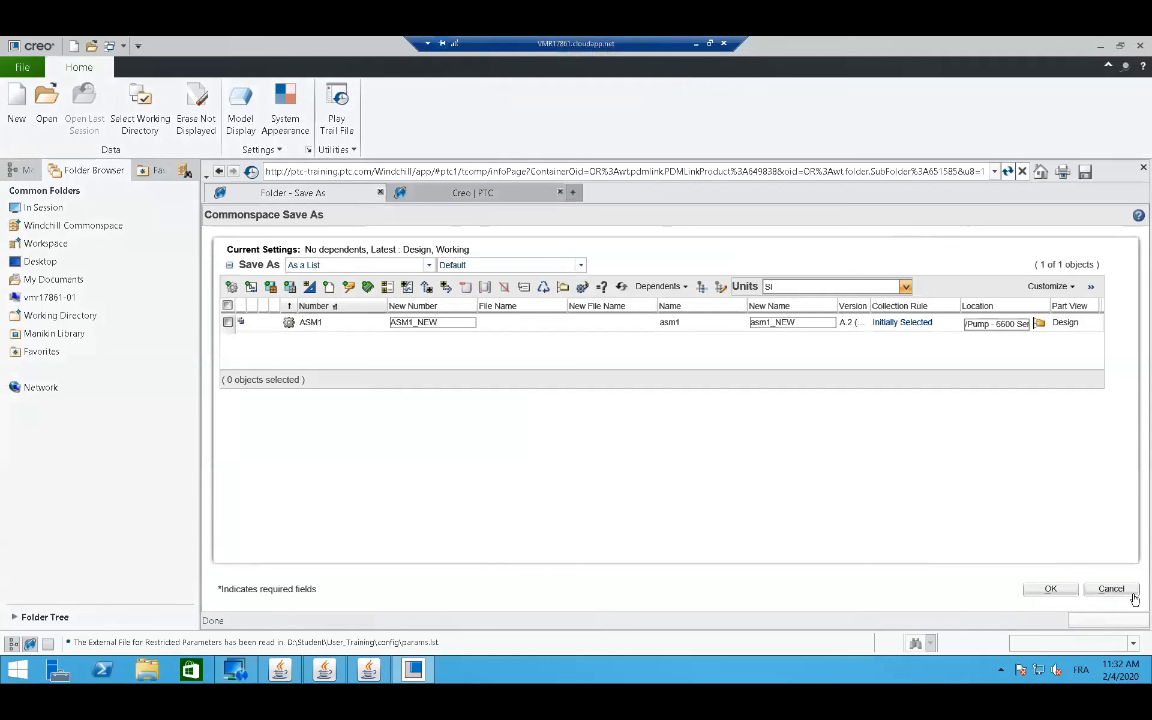
click(1111, 589)
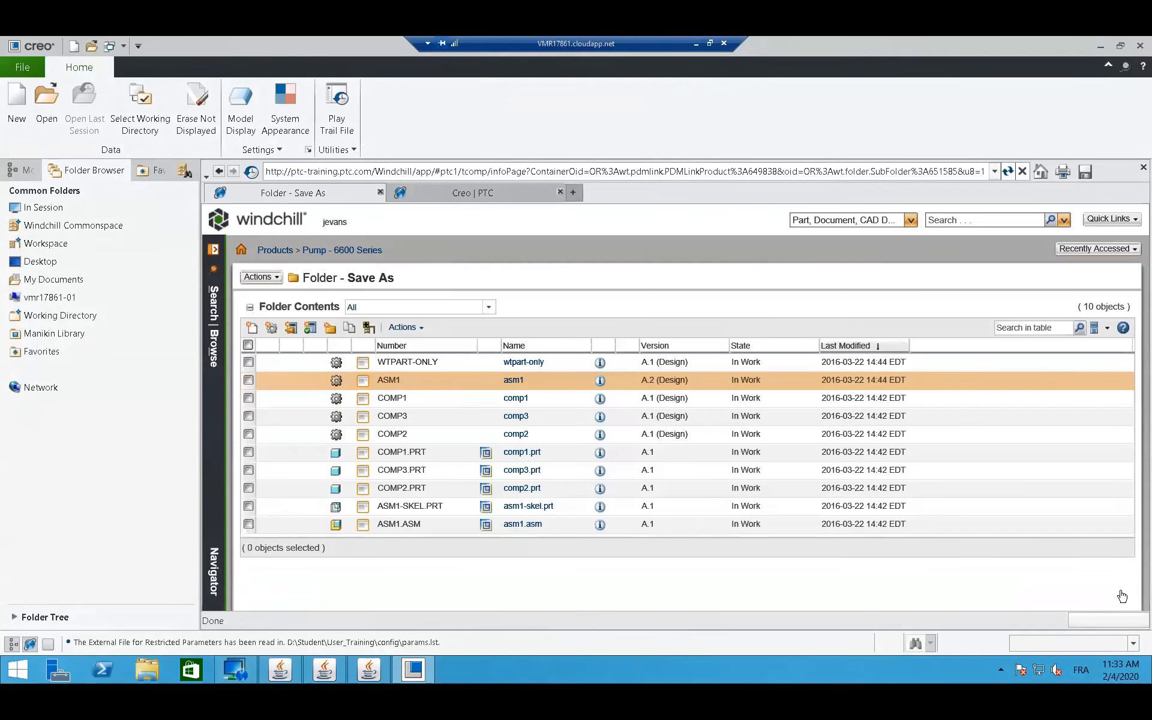
- Start adding ASM1.ASM to a workspace, creating a new active workspace named save_as_session for it
right_click(410, 525)
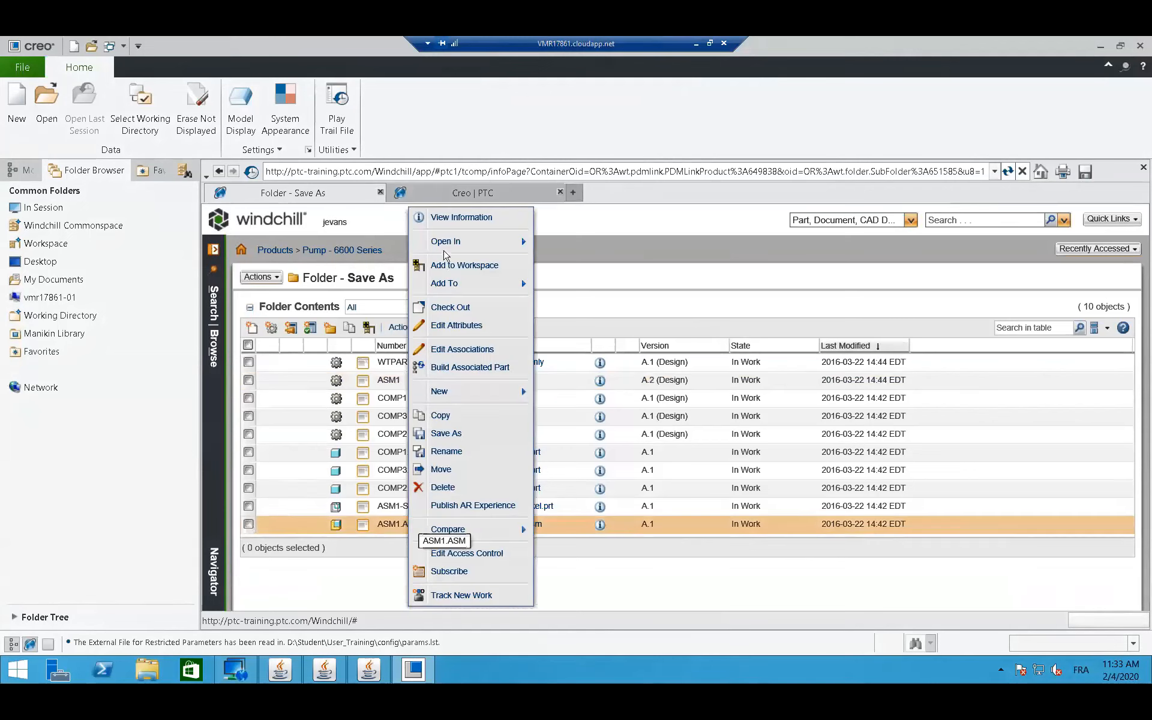
click(451, 271)
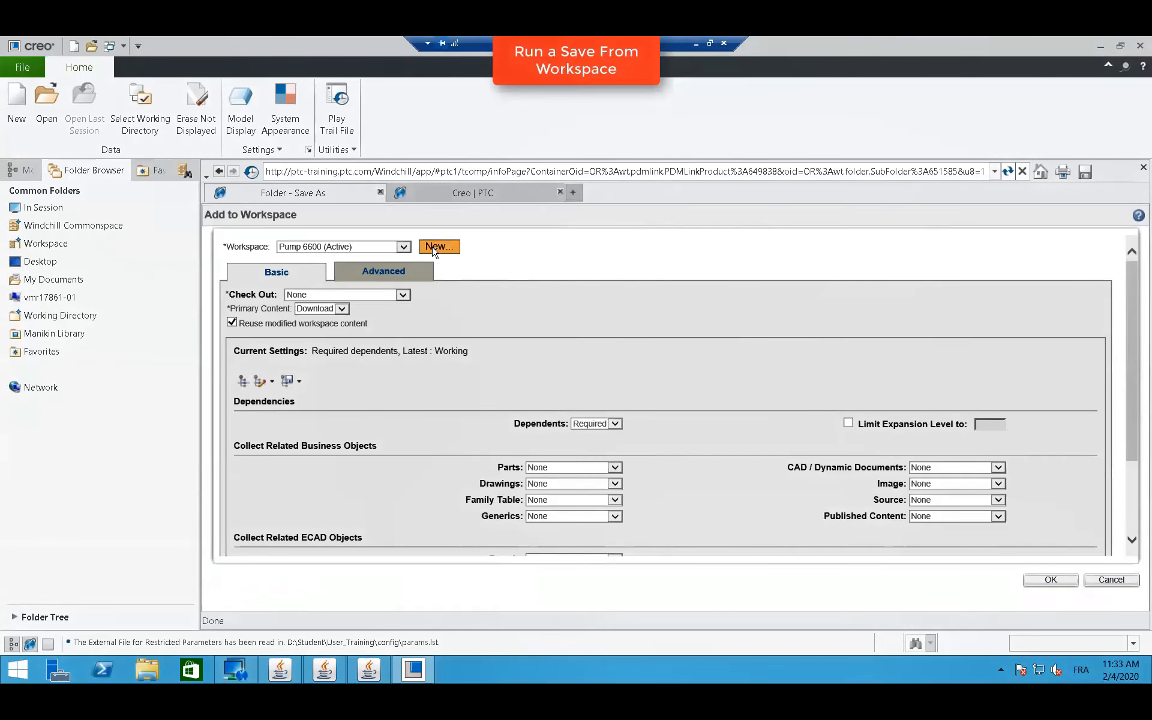
click(435, 247)
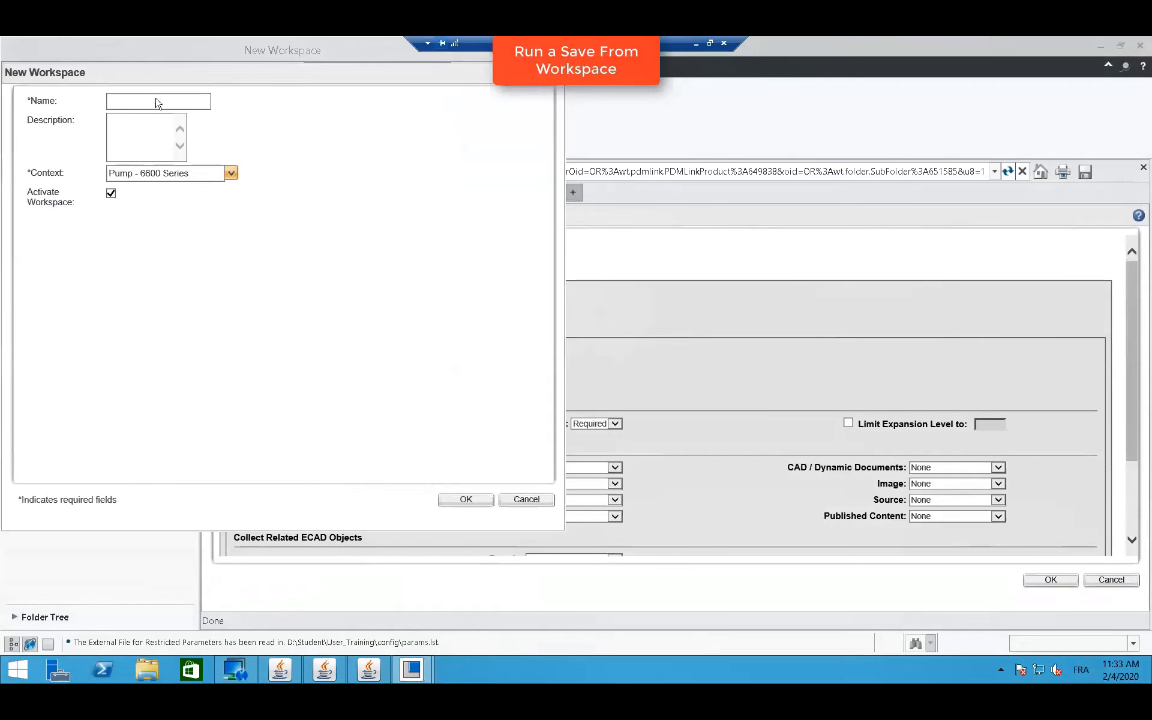
click(157, 98)
text(save_as)
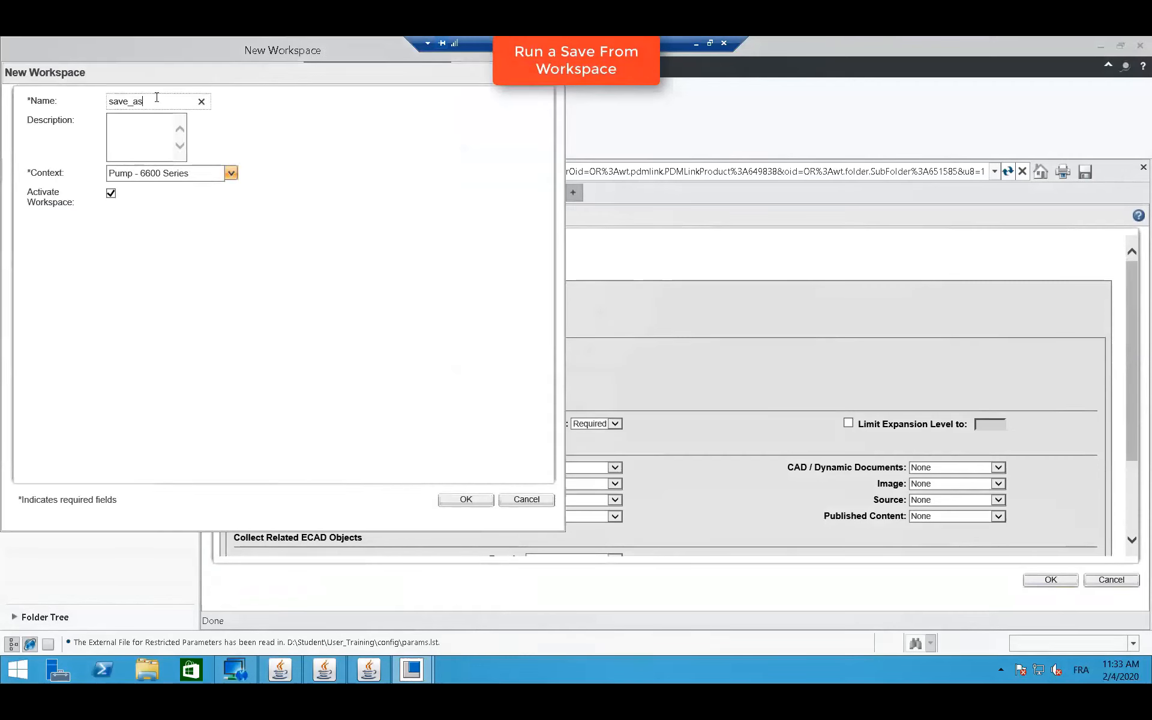
text(_session)
click(465, 499)
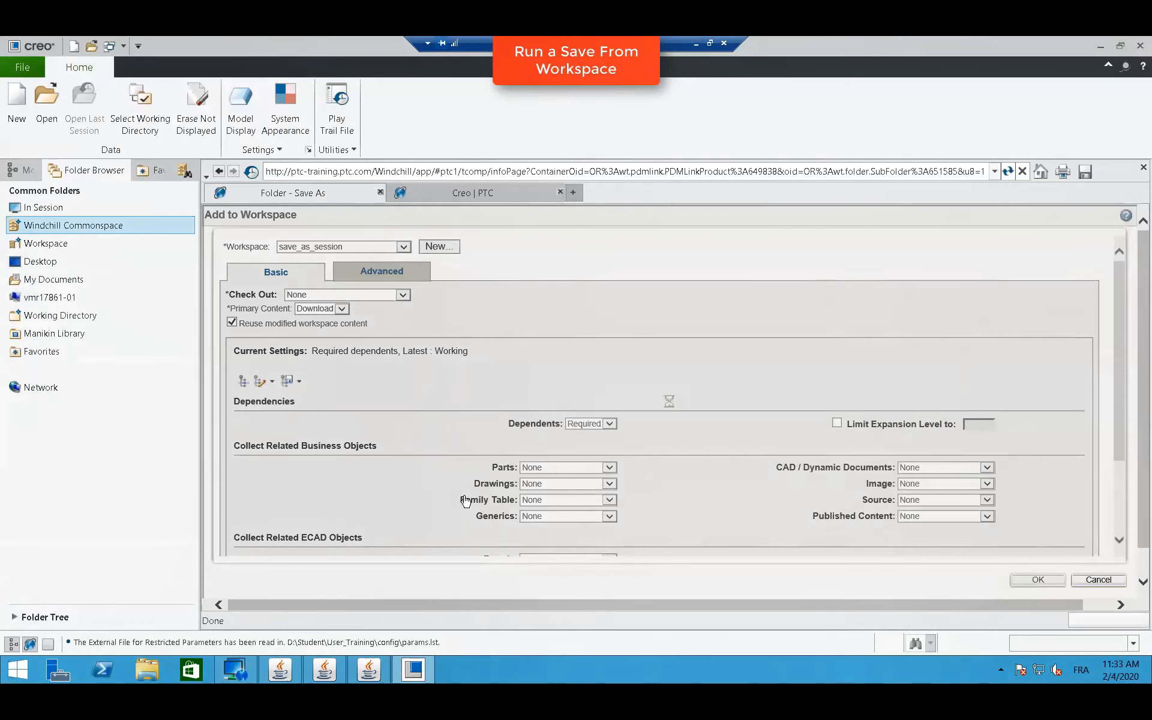
- Collect the associated parts of ASM1.ASM and its dependents, and add everything to the save_as_session workspace
click(374, 270)
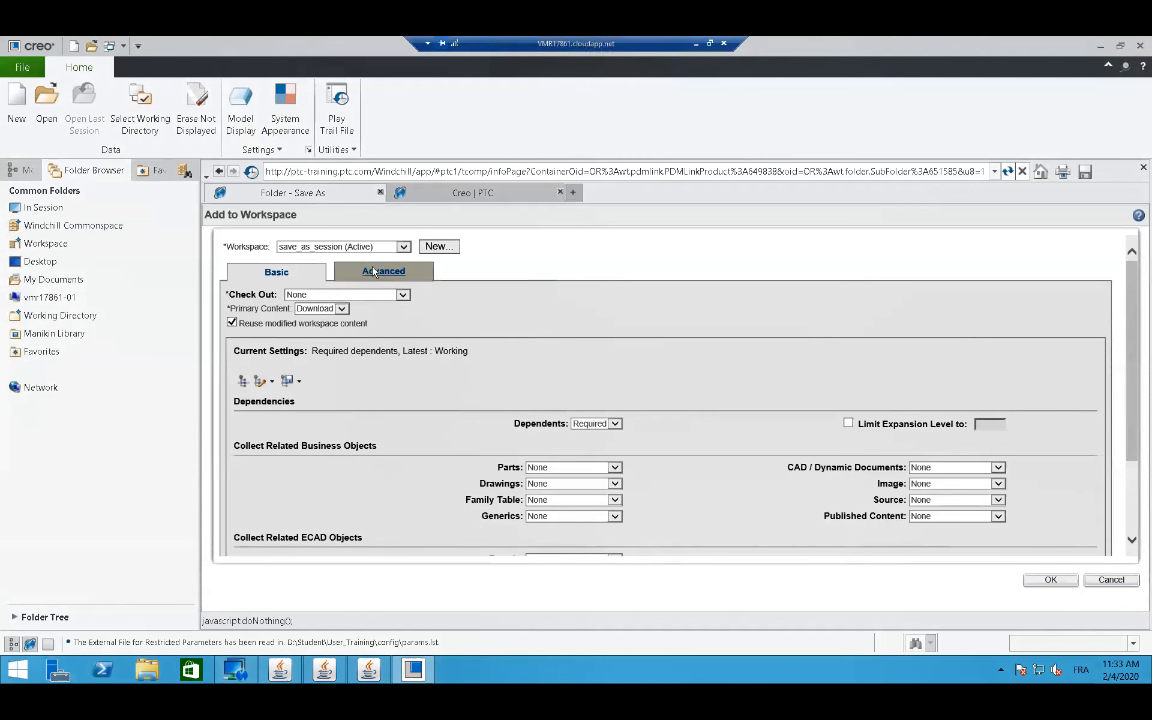
click(372, 272)
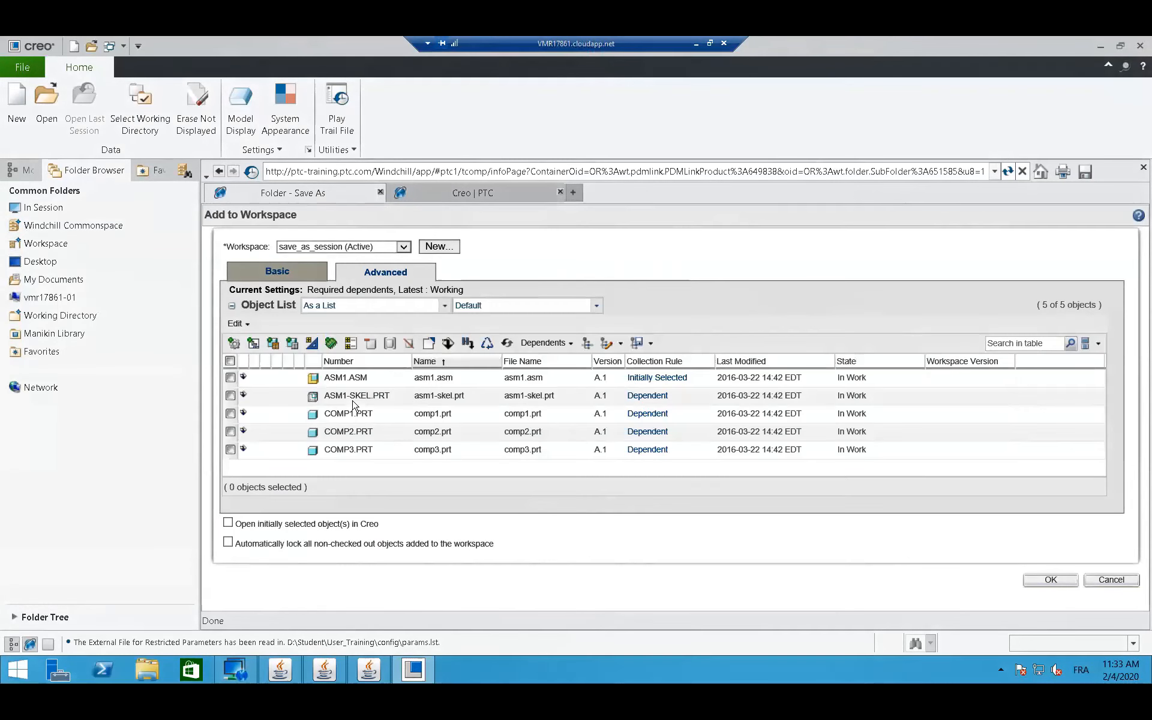
click(232, 360)
click(234, 344)
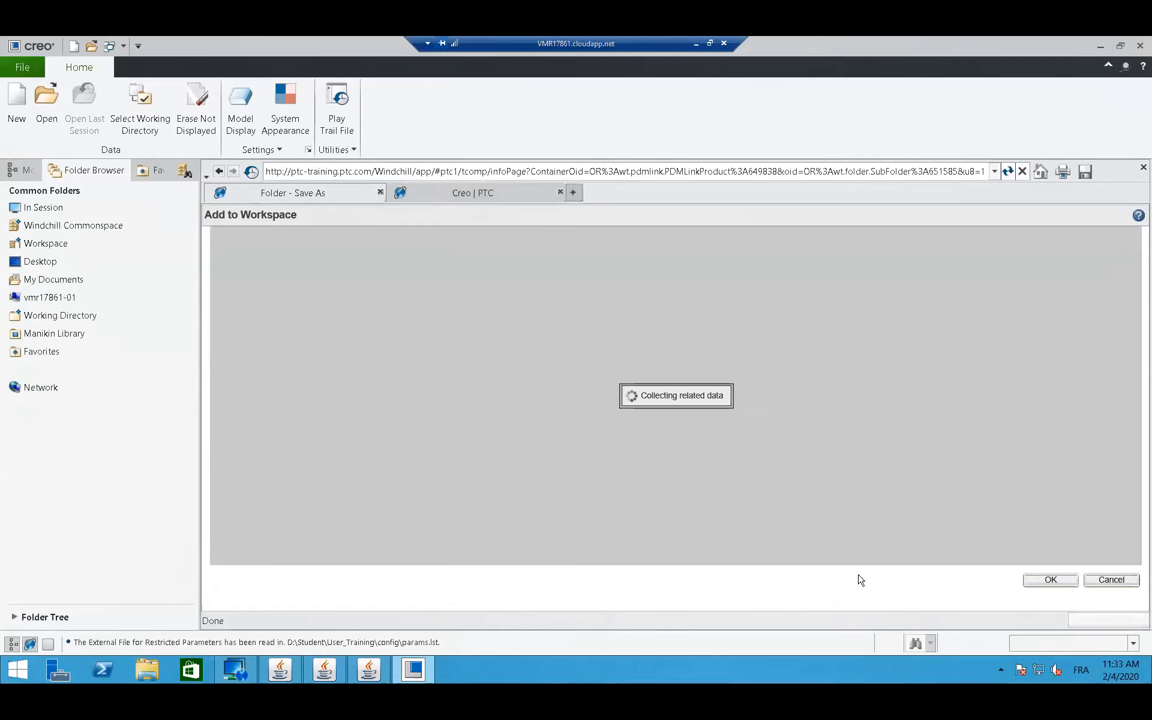
click(1052, 580)
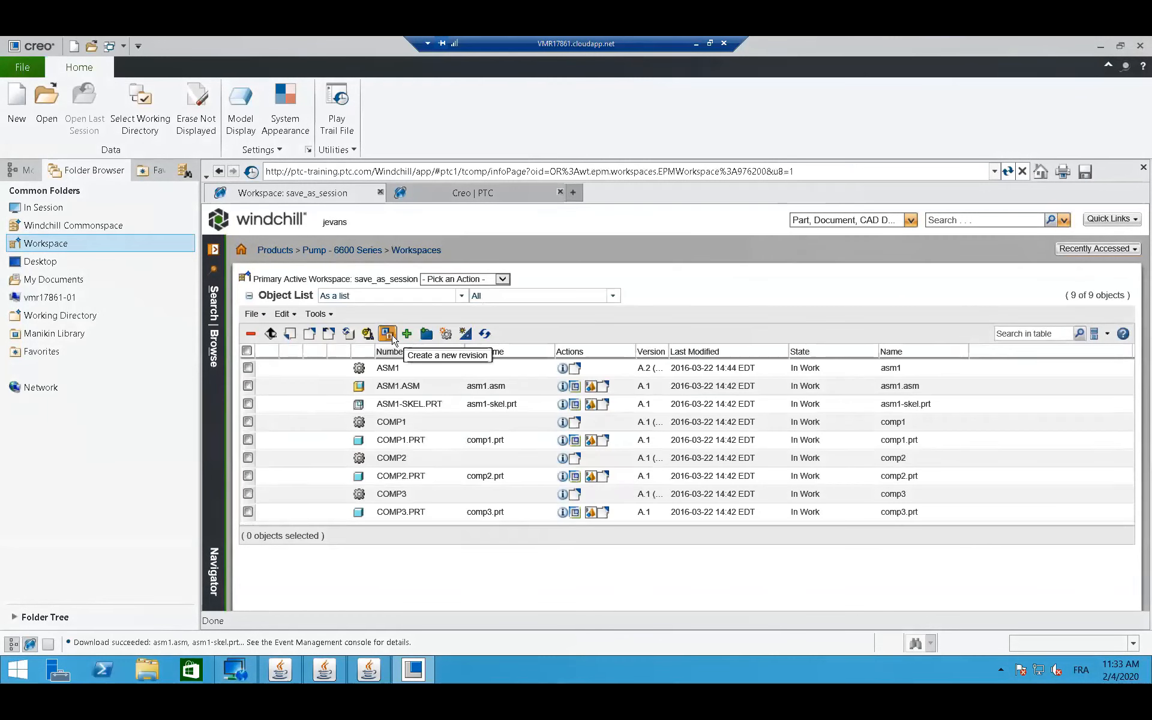
- Save ASM1.ASM as a new copy with its dependents and their associated parts, keeping the proposed _NEW names
right_click(303, 389)
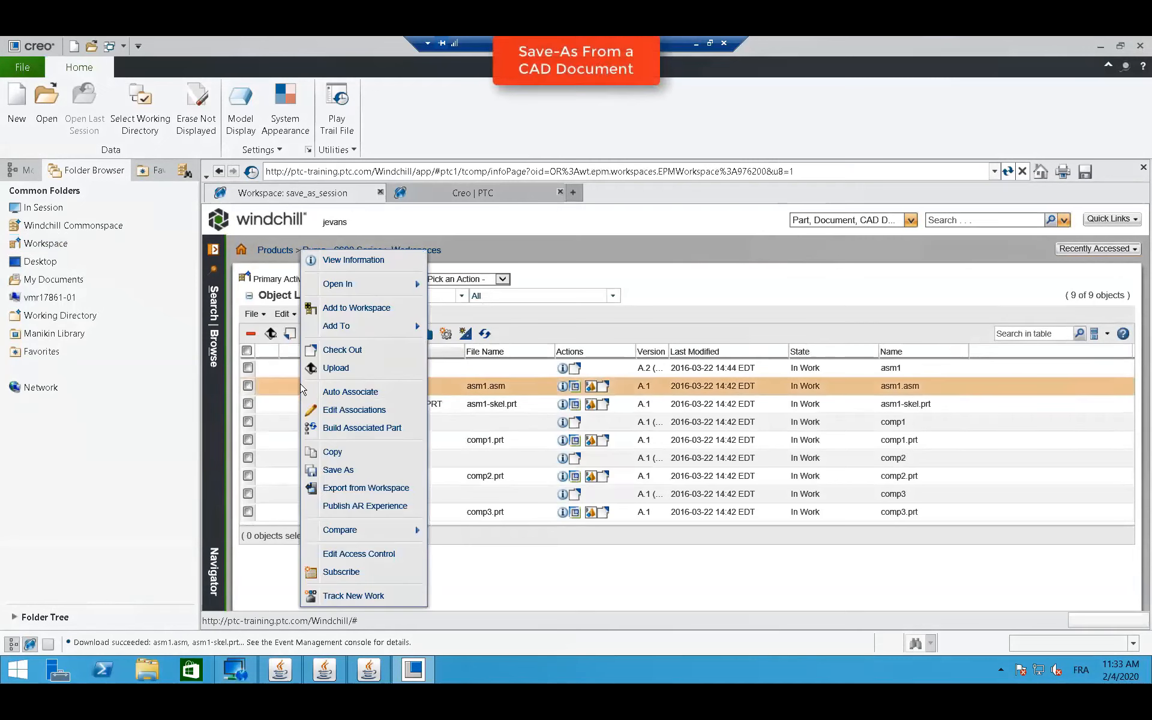
click(337, 470)
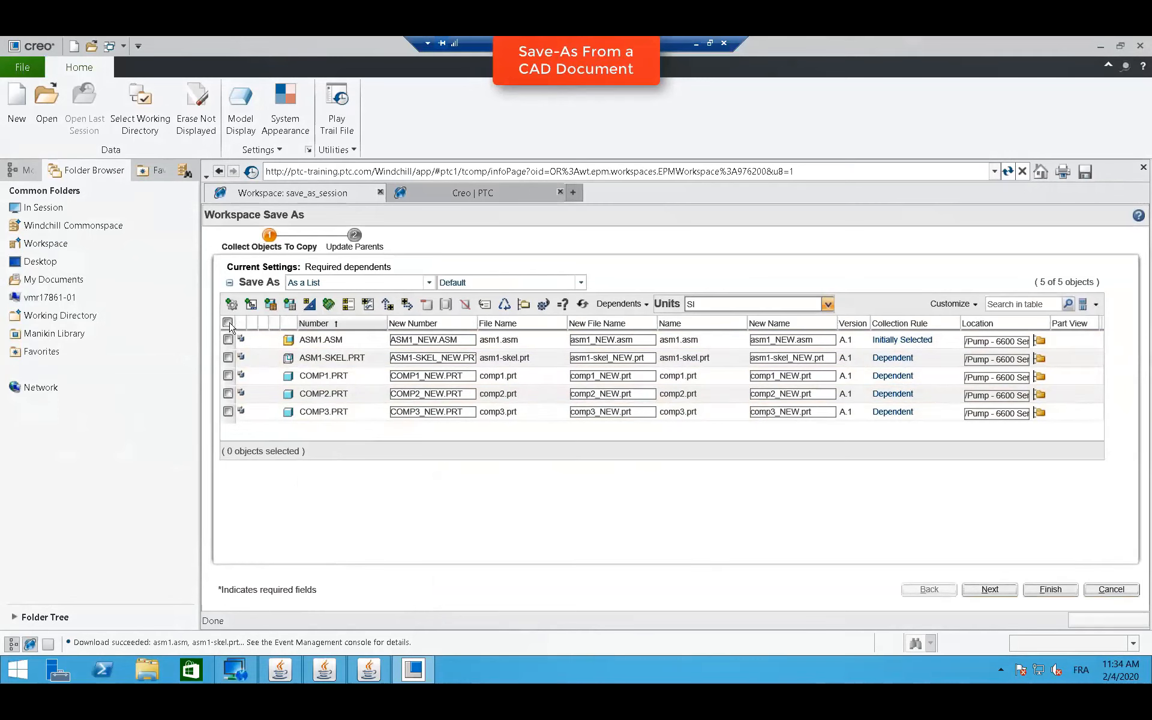
click(228, 323)
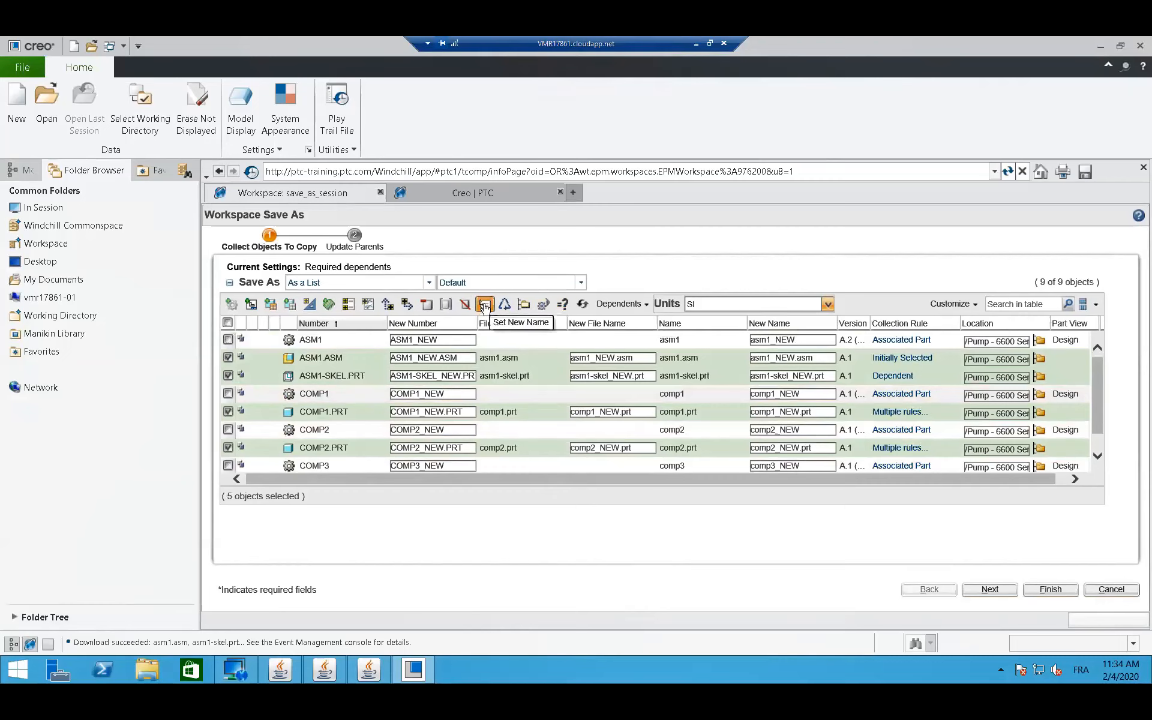
click(1051, 590)
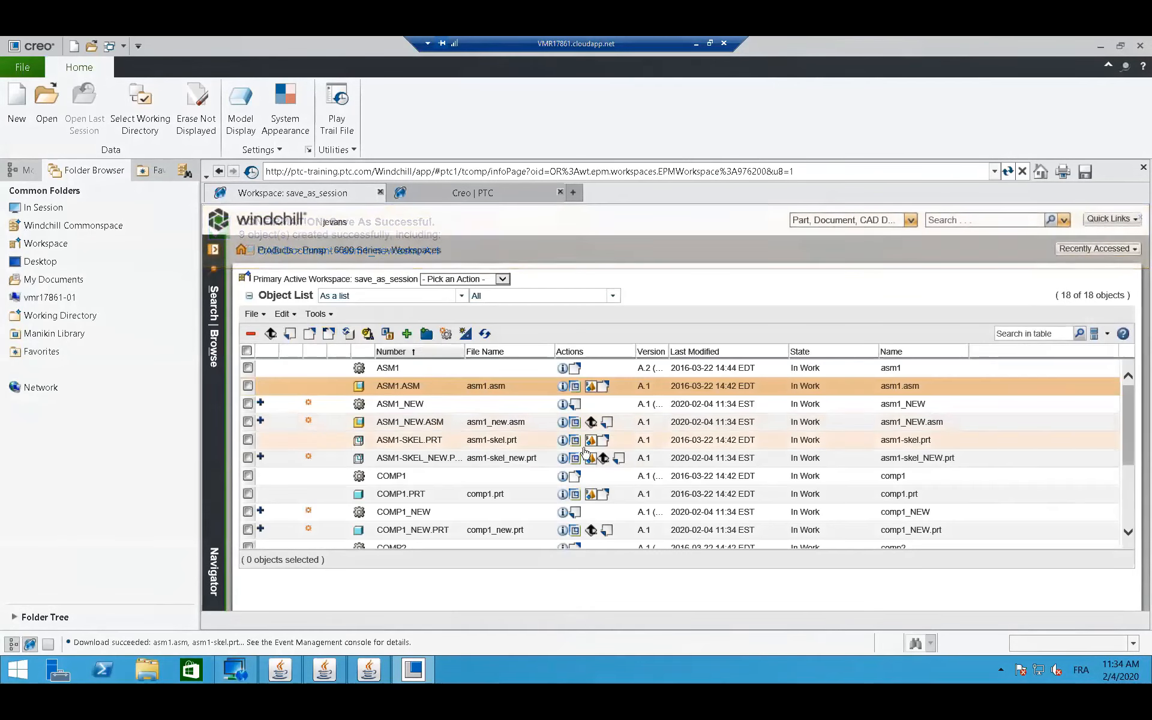
- Examine the structure of the copied assembly ASM1_NEW.ASM, declining the add-on installation, and return to the workspace
click(564, 424)
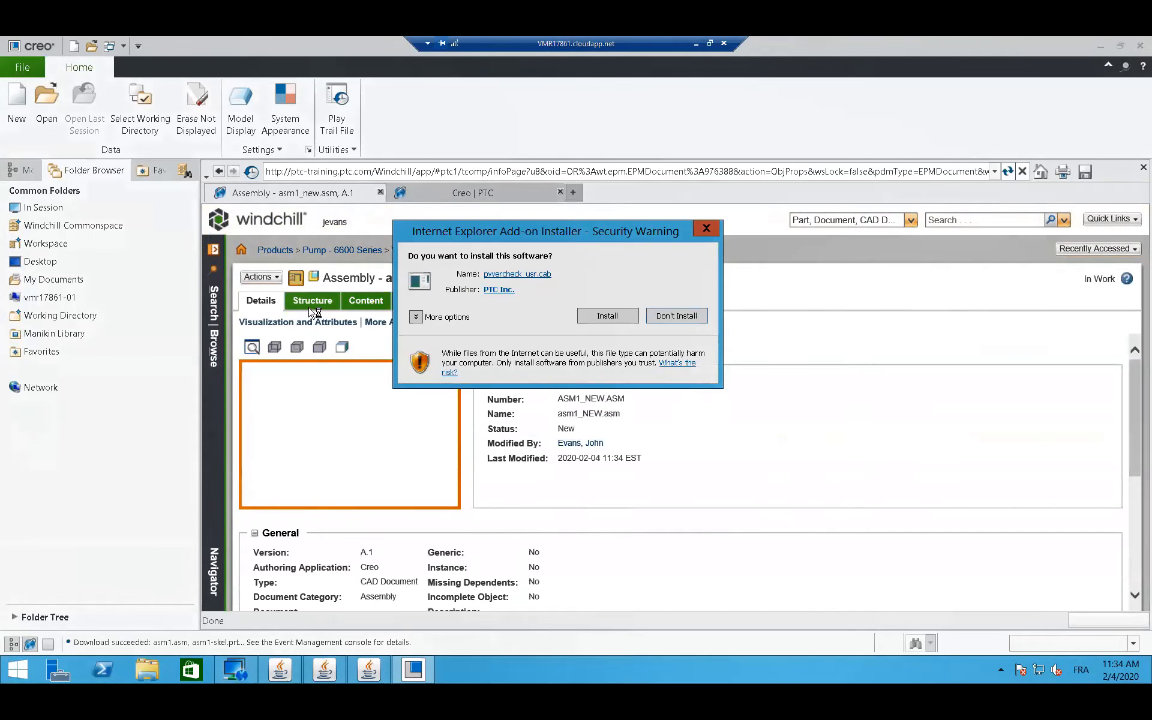
click(666, 315)
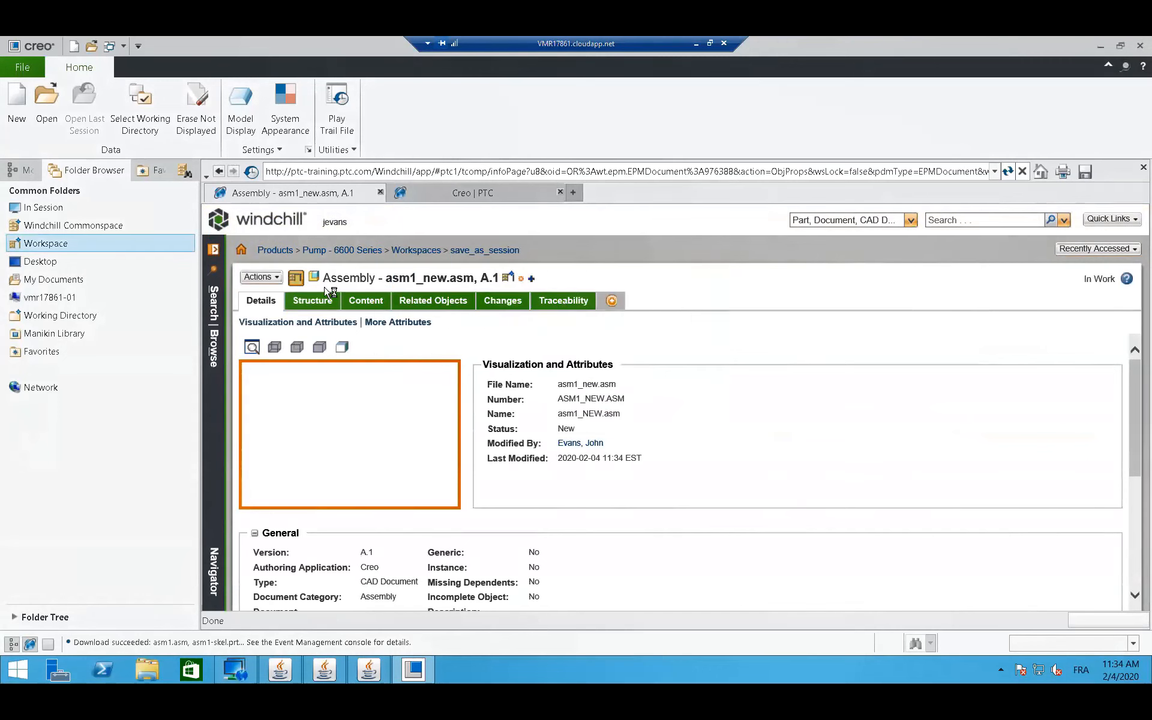
click(319, 305)
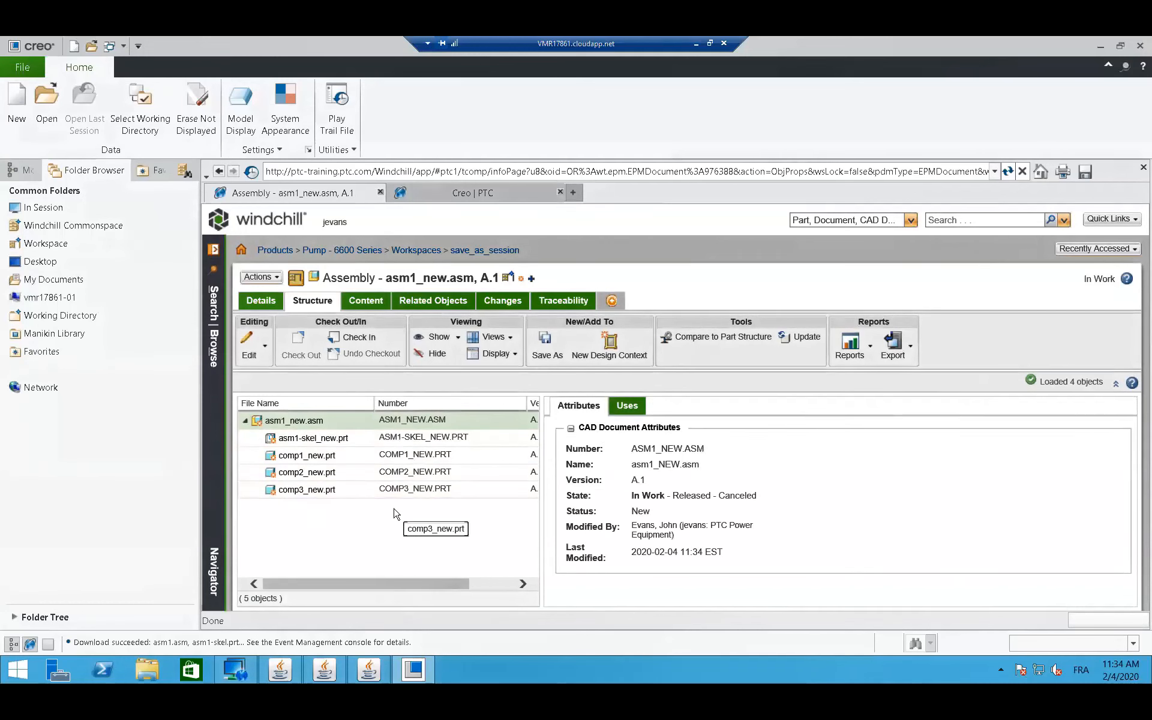
click(108, 243)
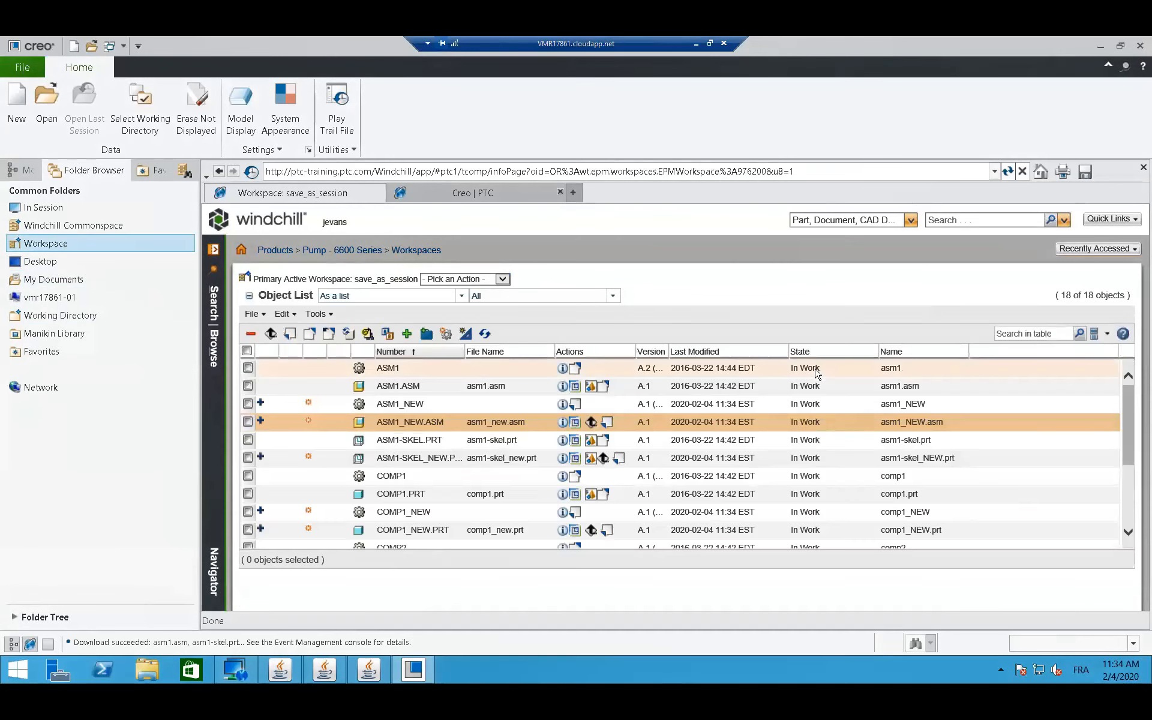
click(503, 279)
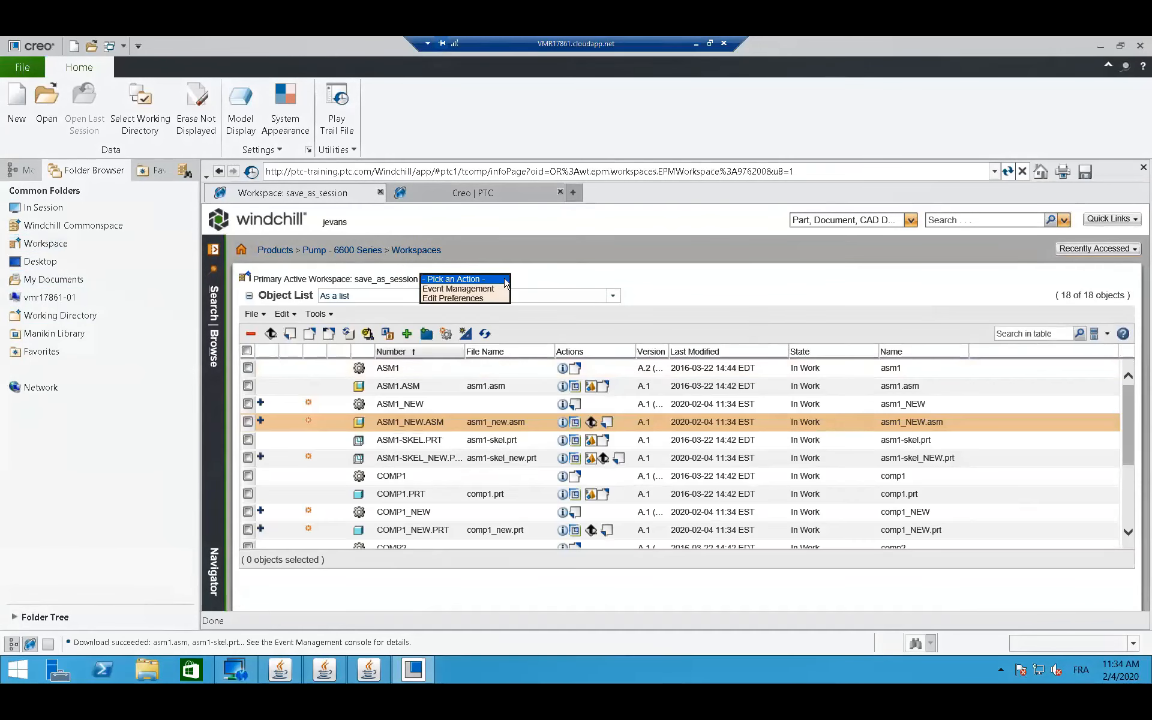
click(606, 295)
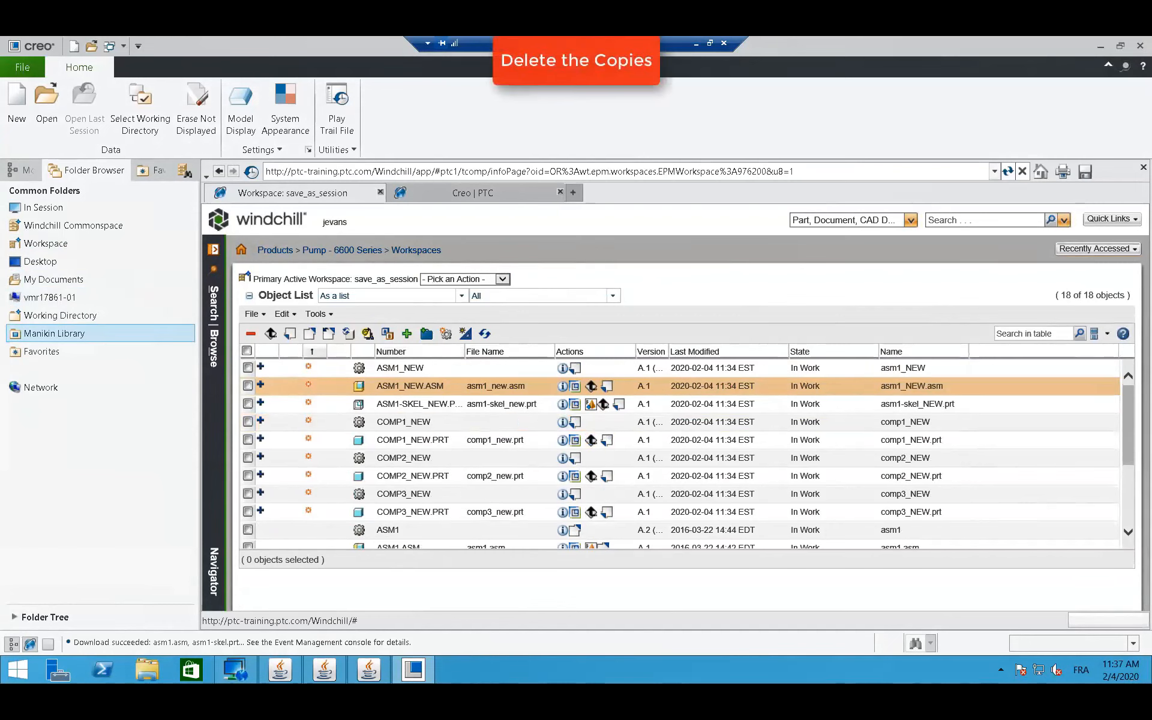
- Remove all the _NEW copies from the save_as_session workspace, discarding their changes
click(247, 368)
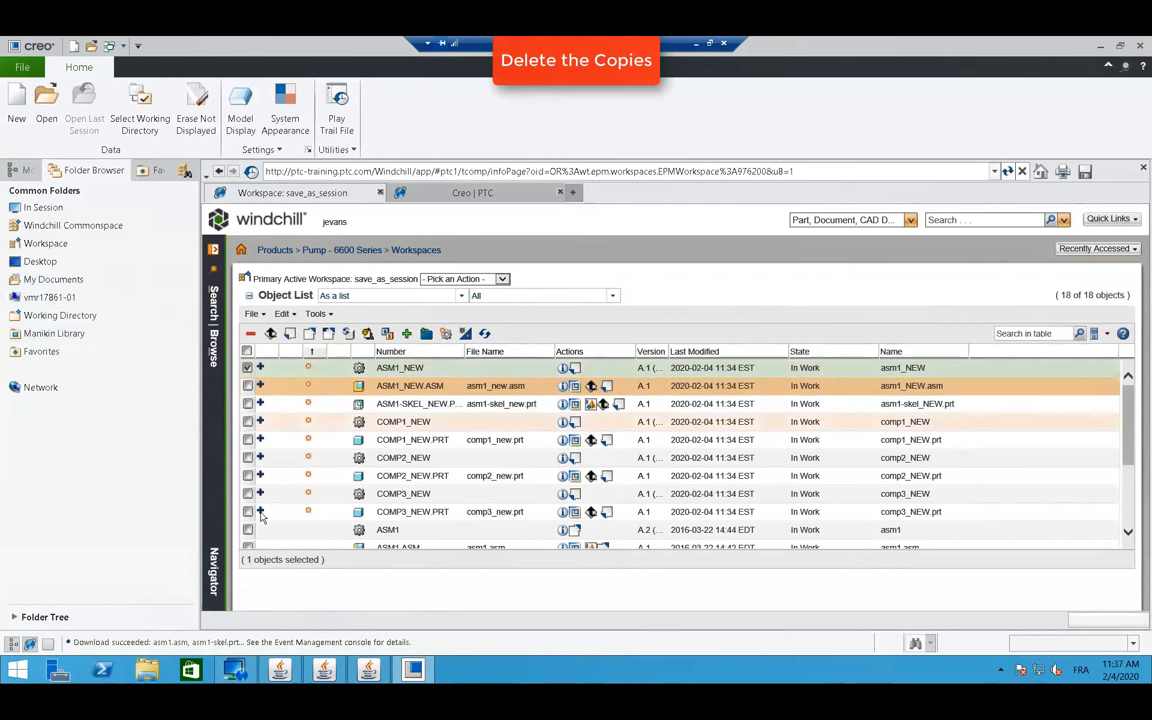
shift+click(247, 512)
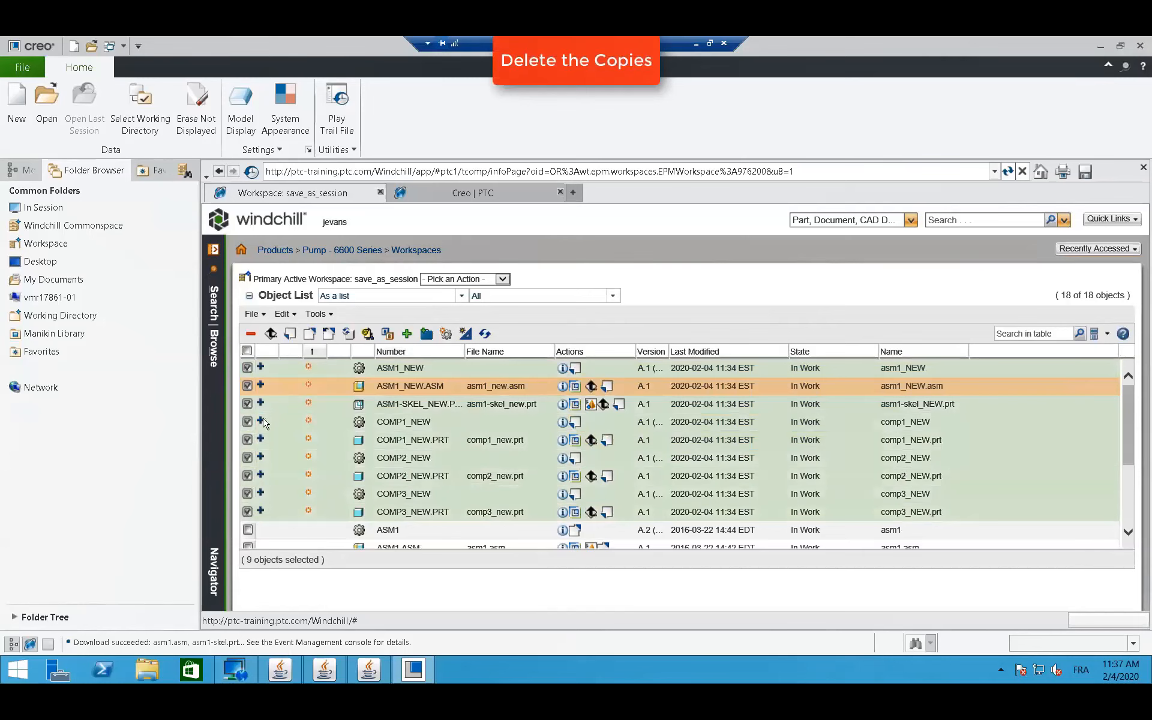
click(251, 333)
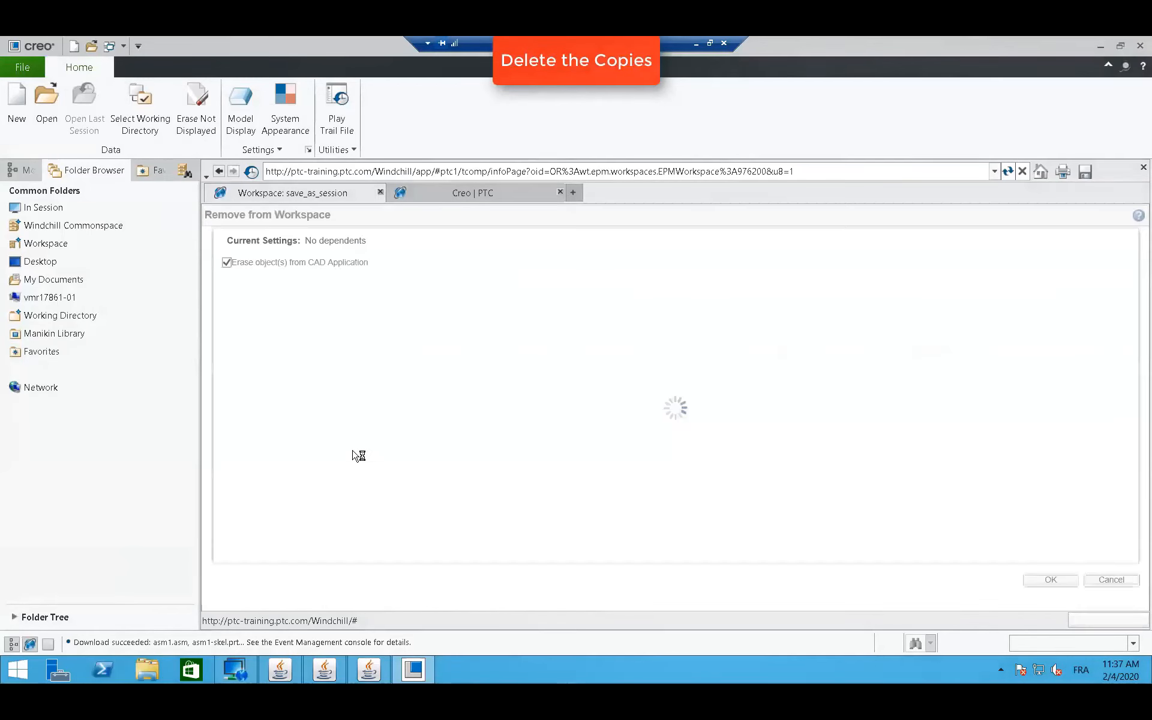
click(1050, 579)
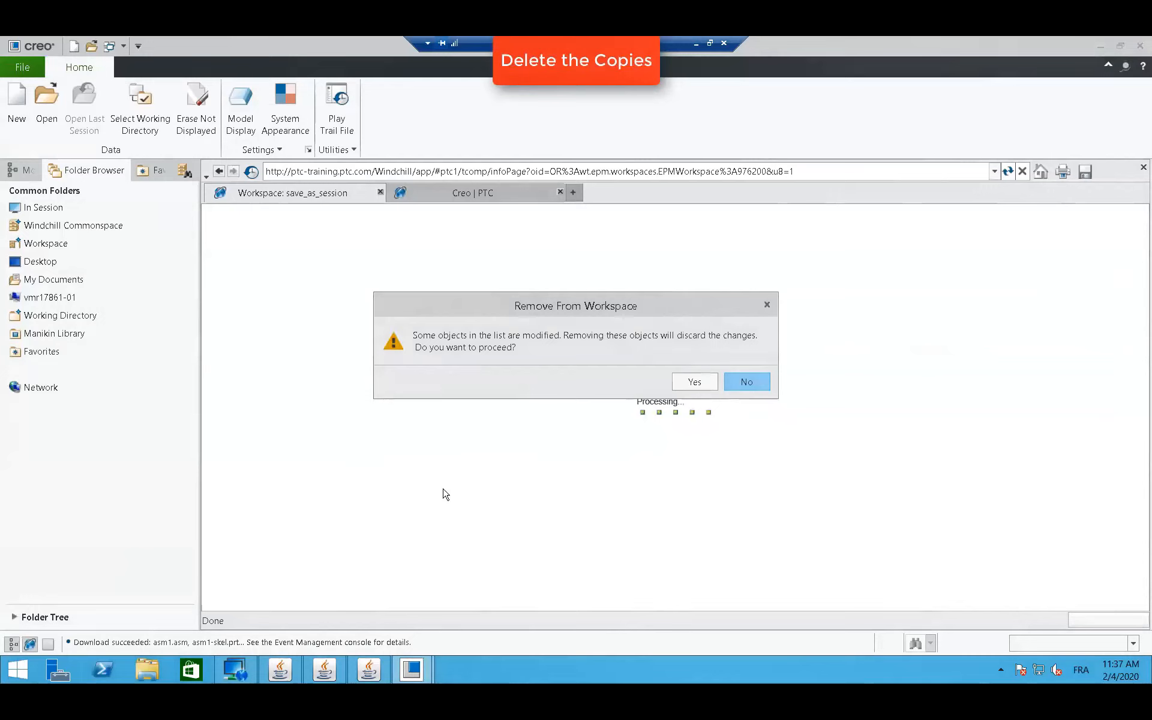
click(695, 381)
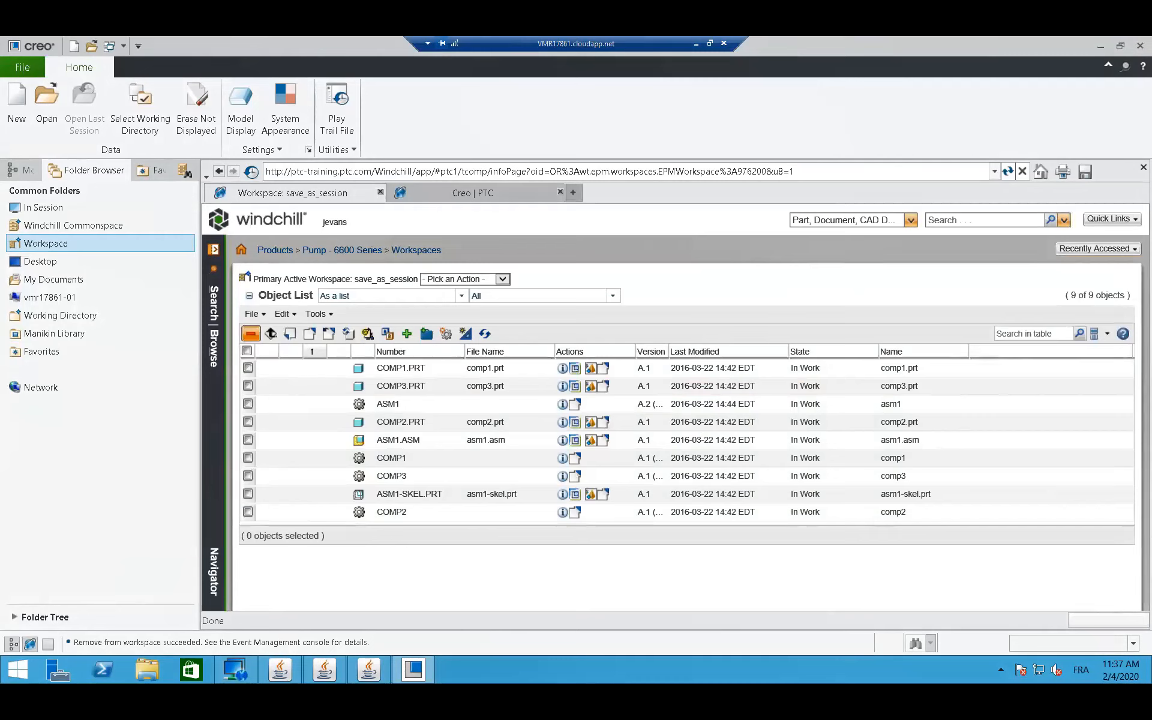
- Start a Save As of part ASM1 in the workspace and collect all of its dependents
click(247, 403)
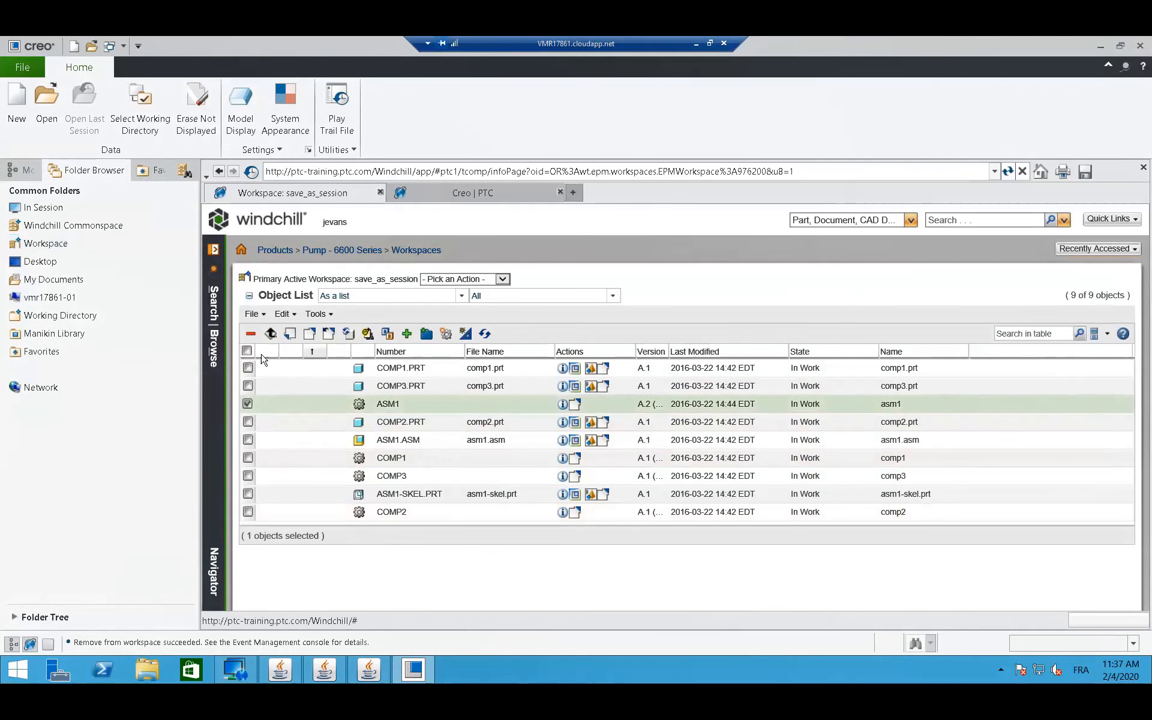
right_click(301, 404)
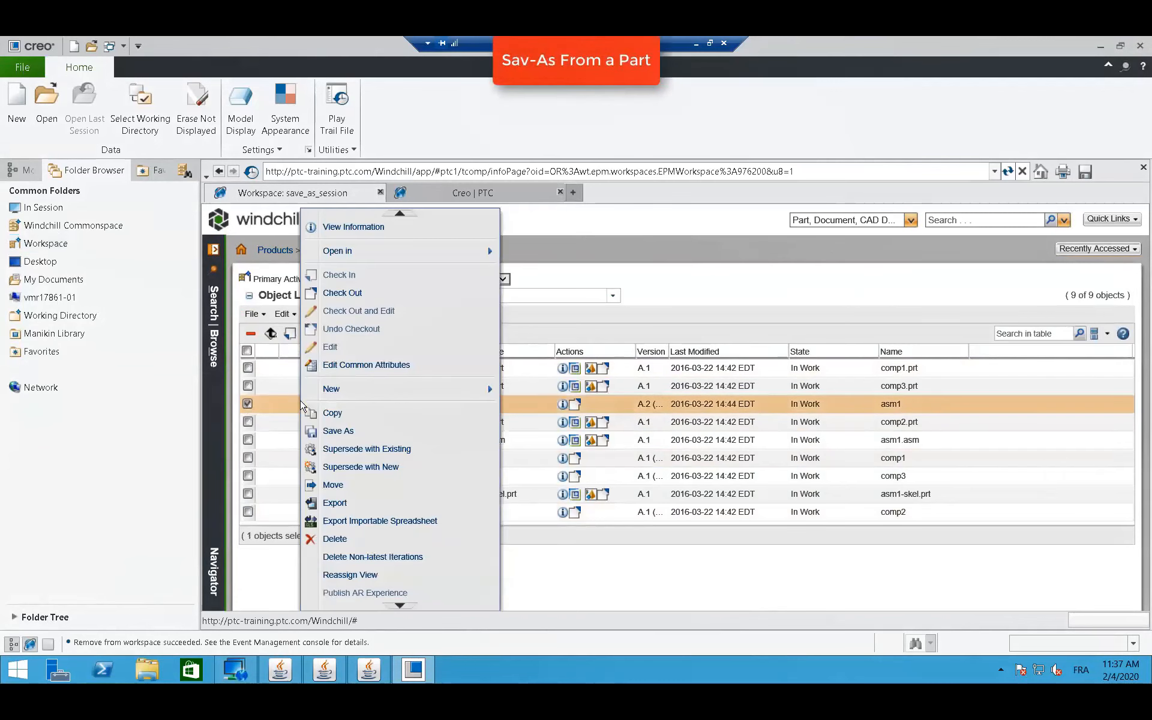
click(346, 434)
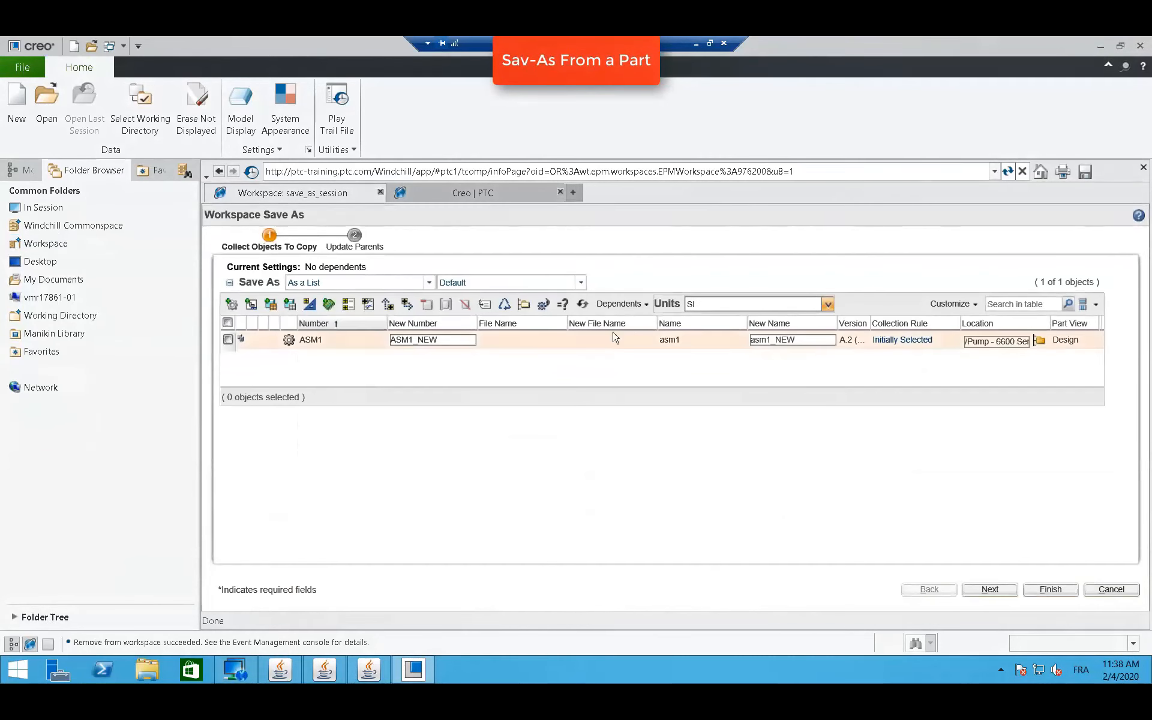
click(631, 309)
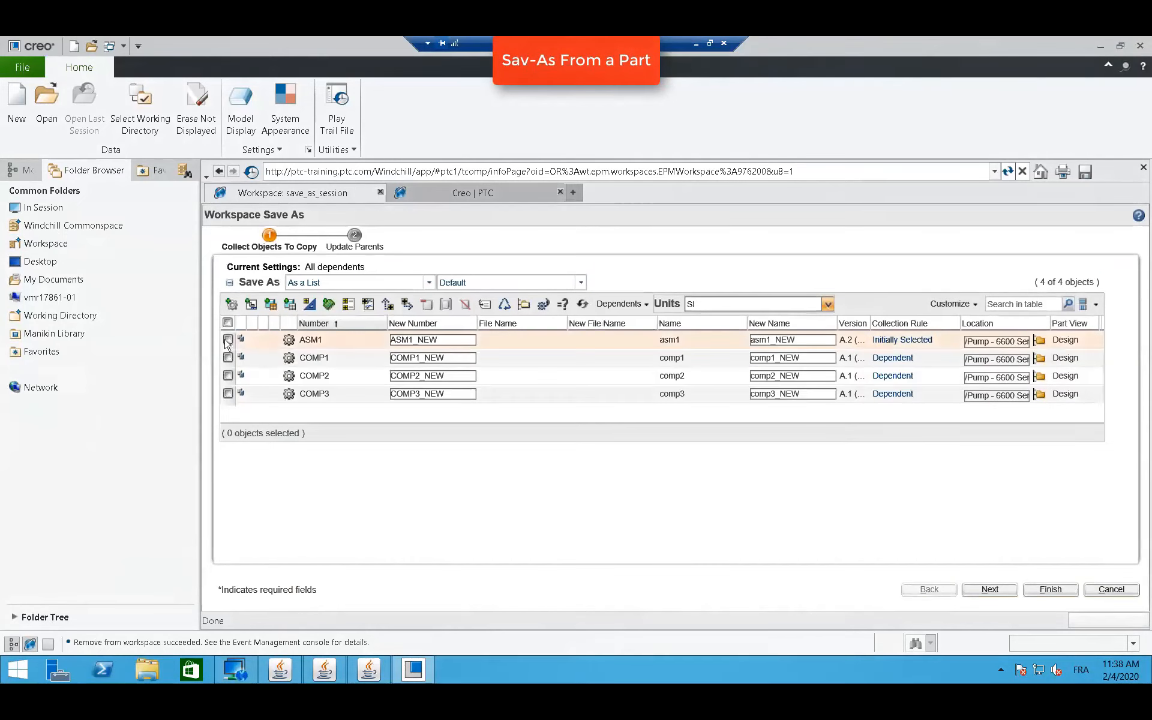
- Include the associated CAD documents of all collected parts and complete the Save As with the proposed _NEW names
click(228, 323)
click(309, 304)
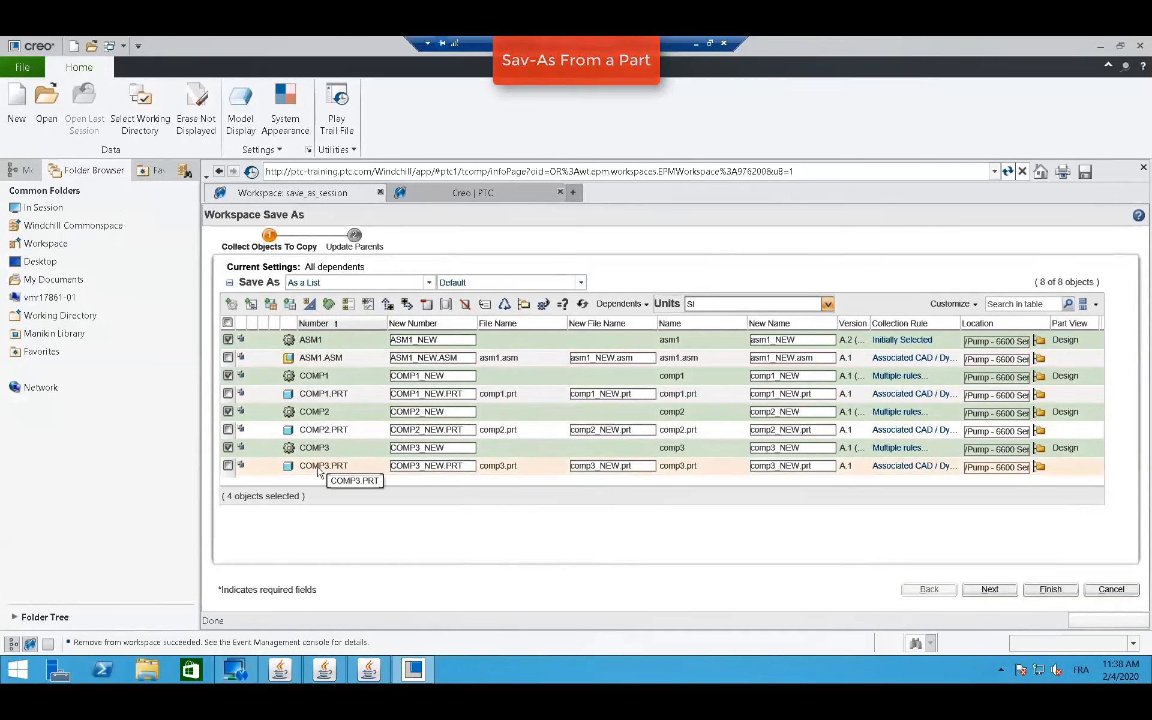
click(1048, 590)
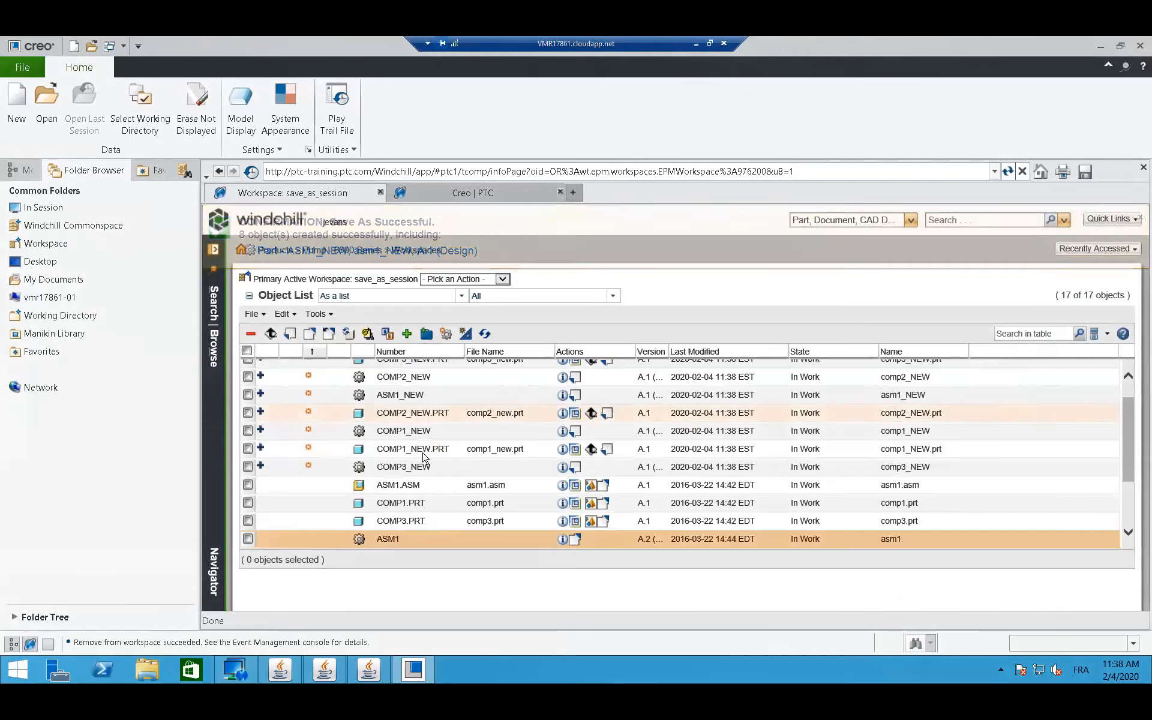
scroll(437, 475, up, 2)
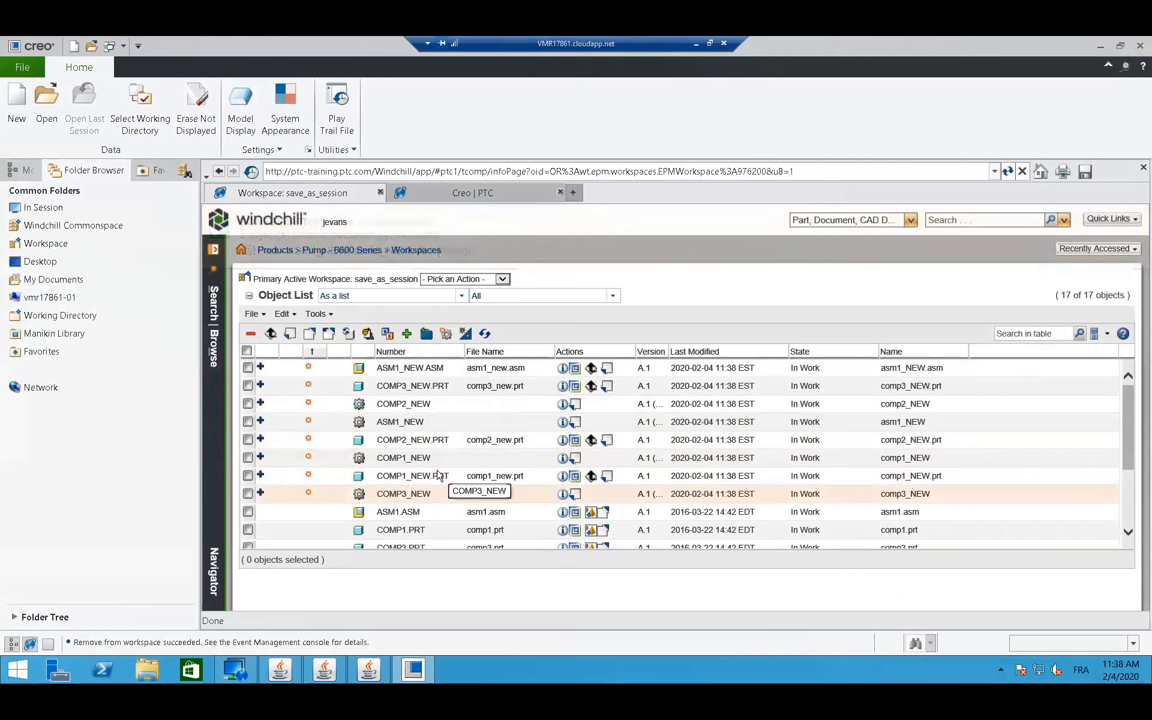
- Open the structure of ASM1_NEW.ASM and show the related information for the assembly and all its components
click(563, 369)
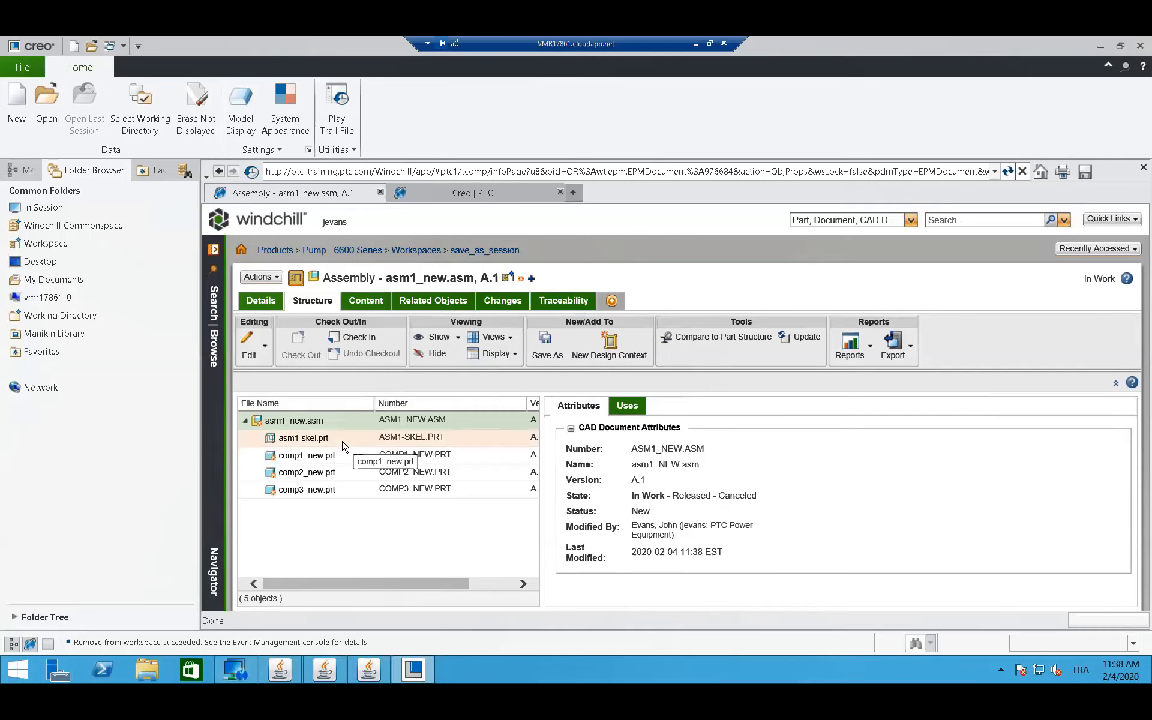
shift+click(331, 488)
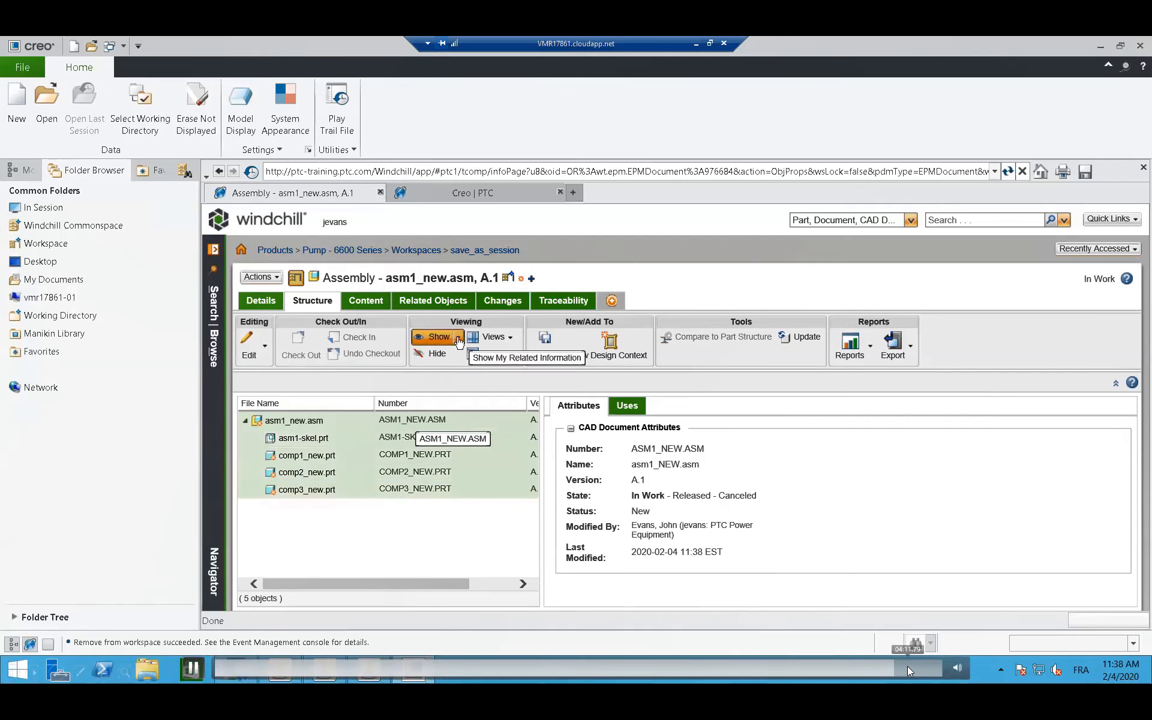
click(458, 339)
click(451, 374)
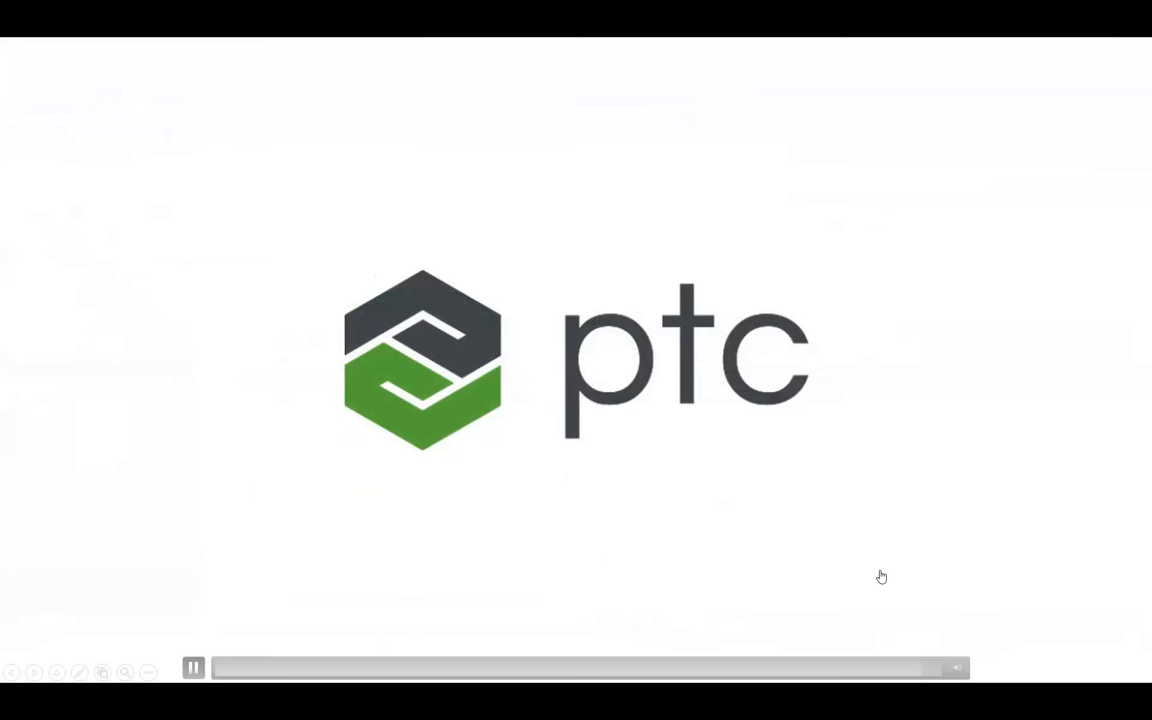
click(35, 673)
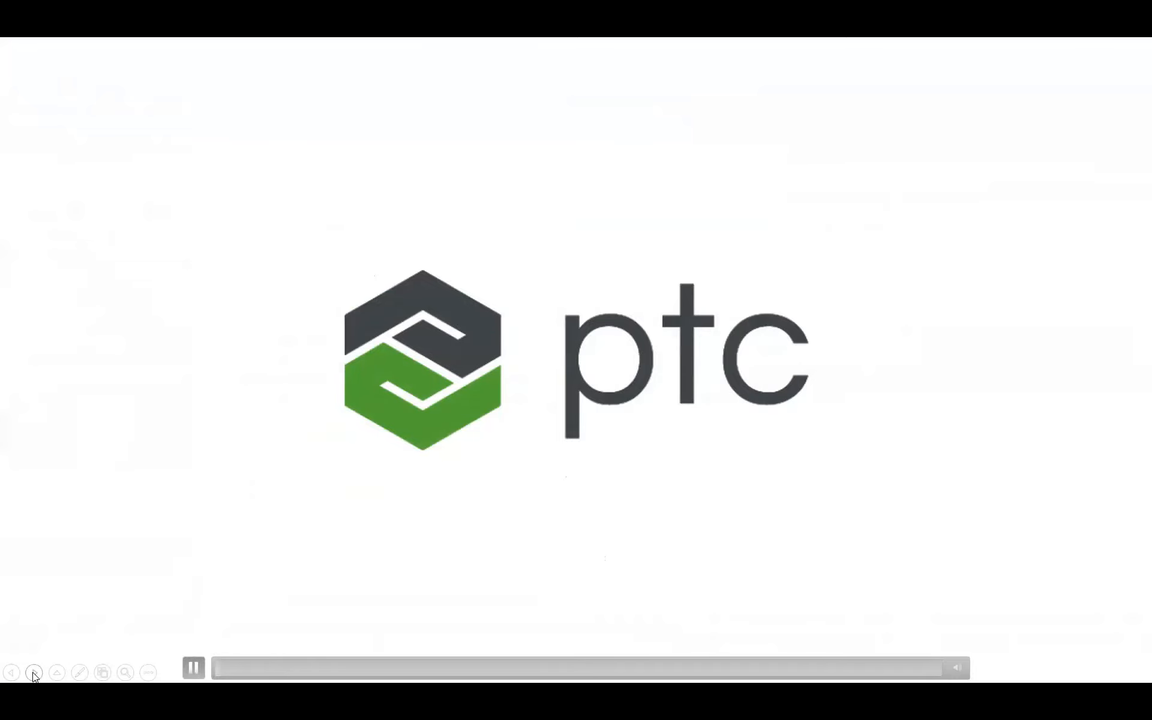
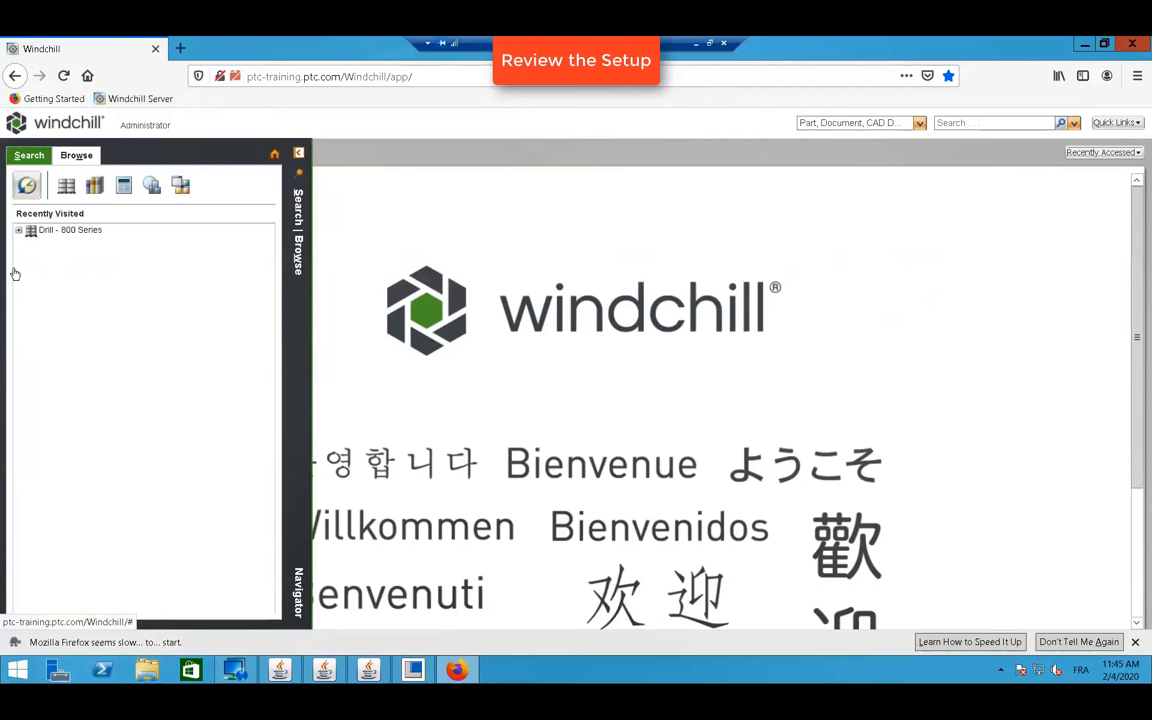
- Open the Type and Attribute Management utility from the site-level utilities
click(179, 190)
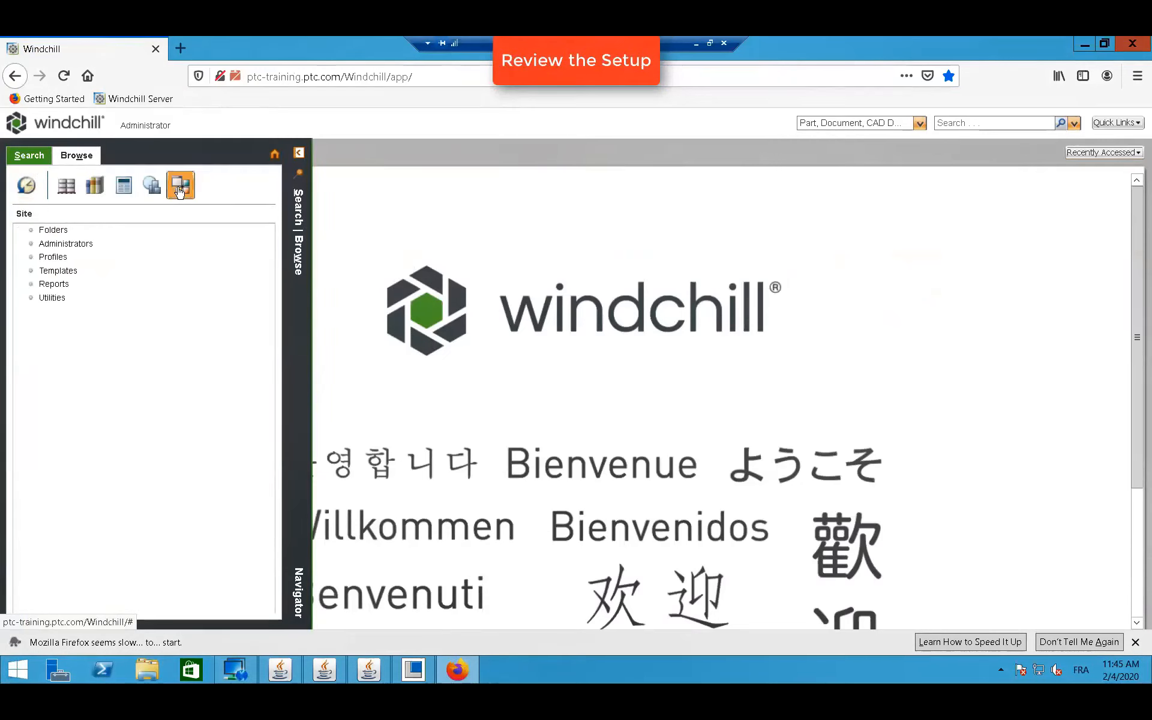
click(54, 298)
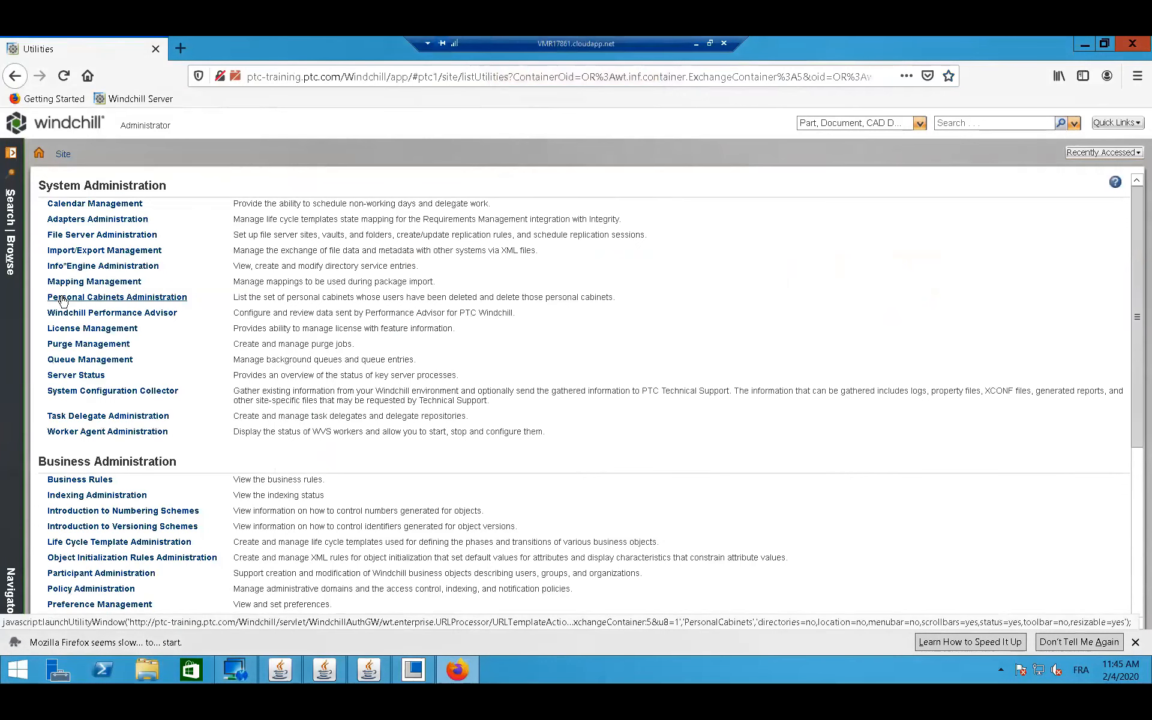
scroll(121, 426, down, 5)
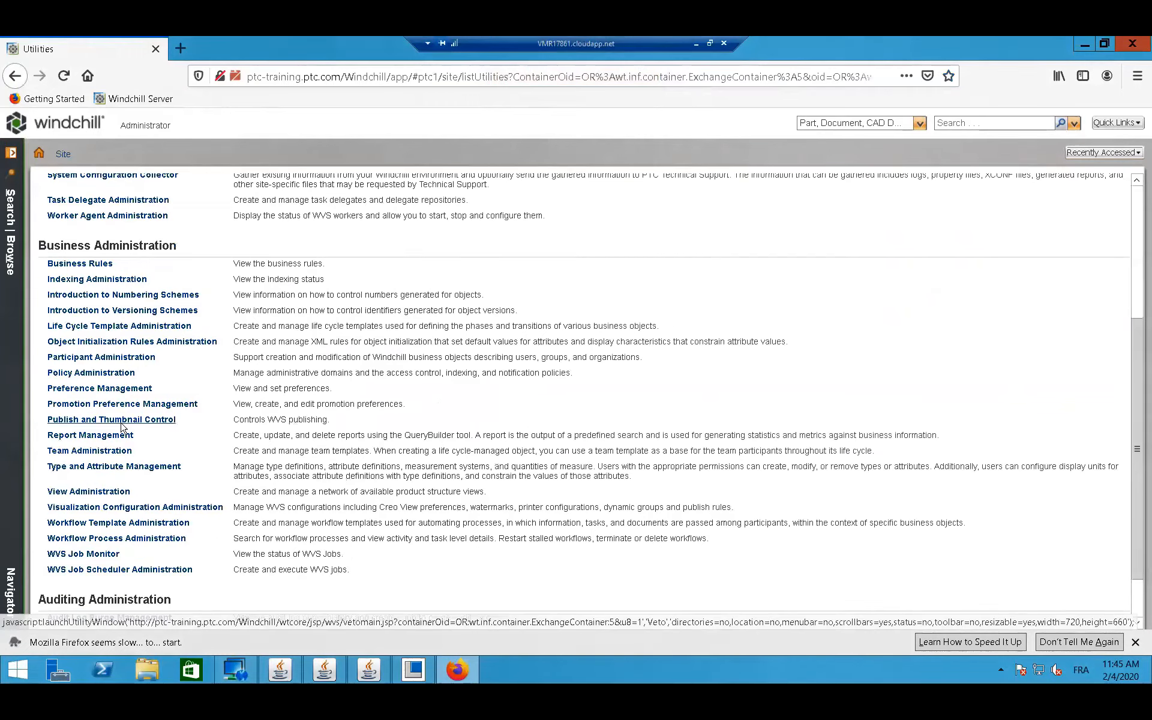
click(117, 470)
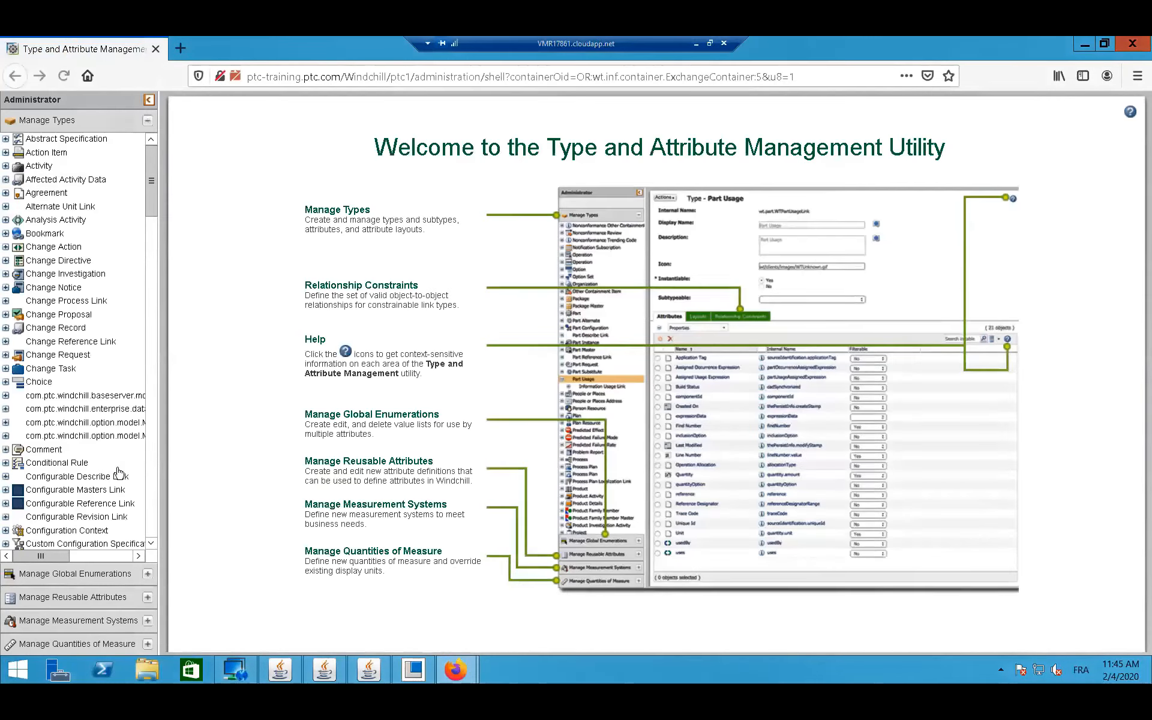
- Examine the NOBOM and NOPART reusable attributes in the CAD_Attributes folder
click(78, 597)
click(5, 186)
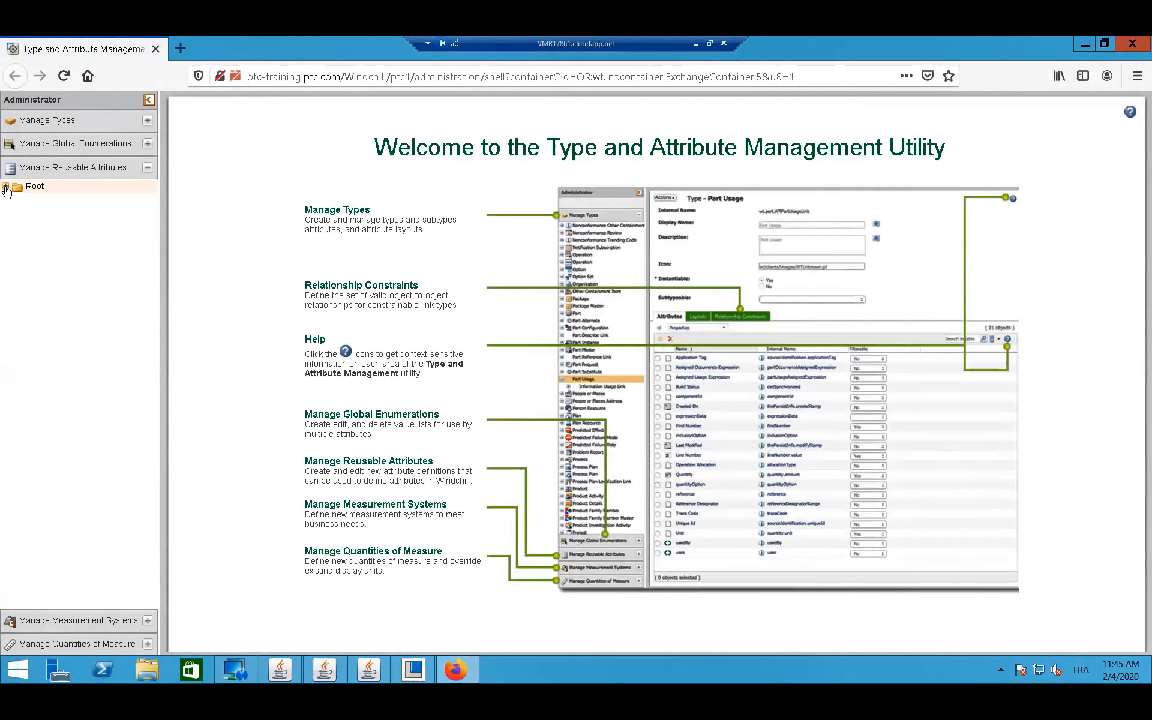
click(18, 213)
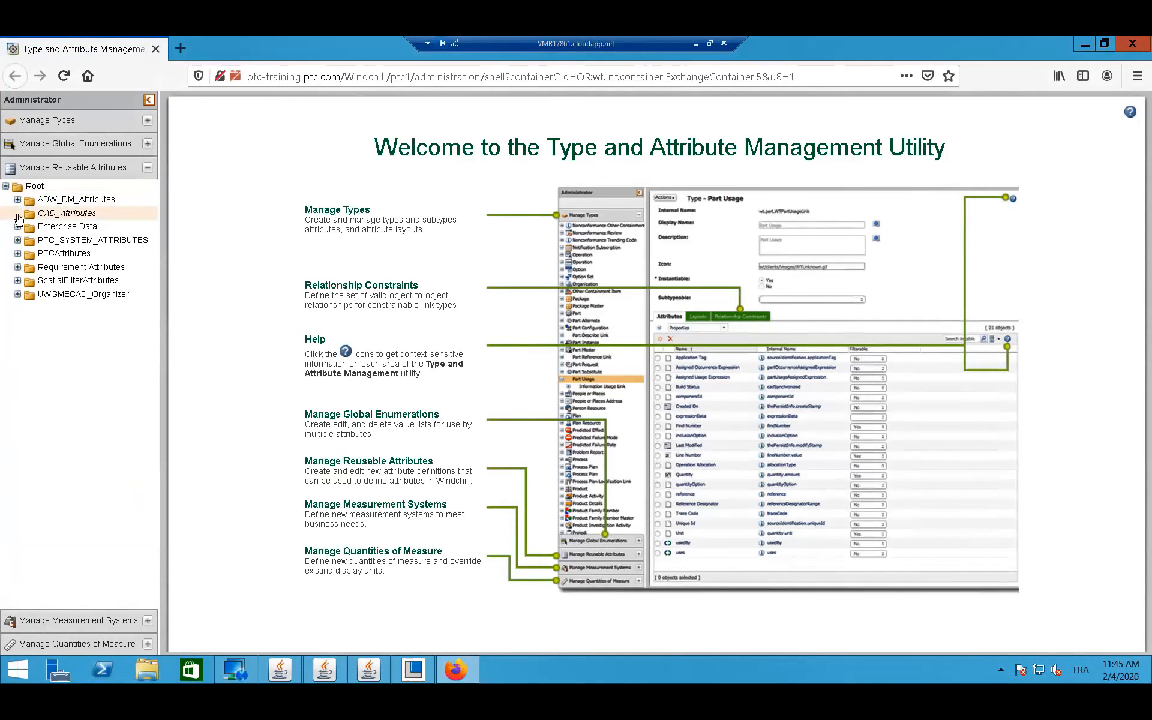
click(69, 312)
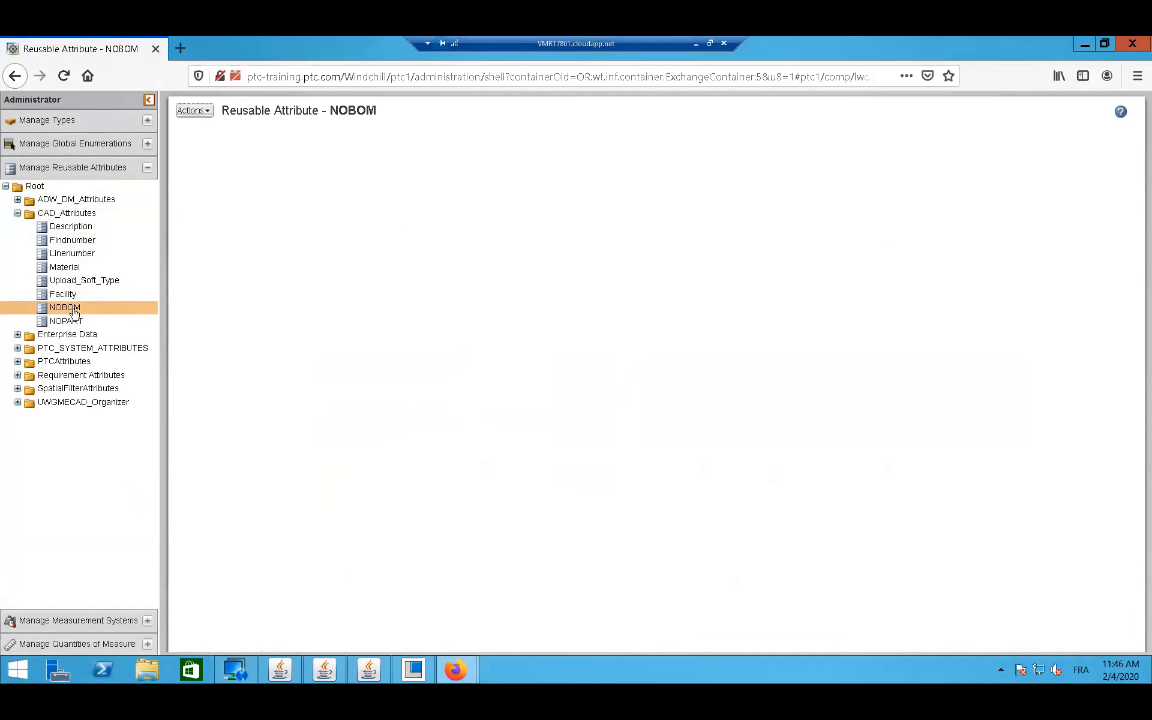
click(67, 322)
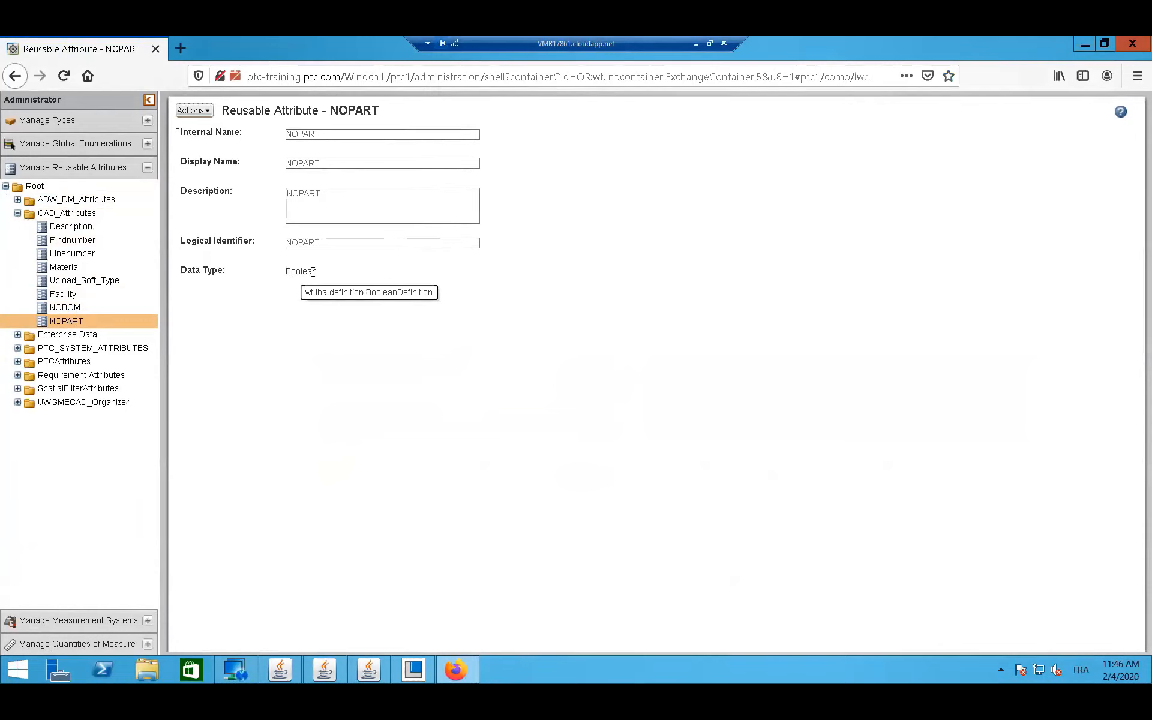
- Display the definition of the CAD Document subtype of EPM Document among the managed types
click(103, 122)
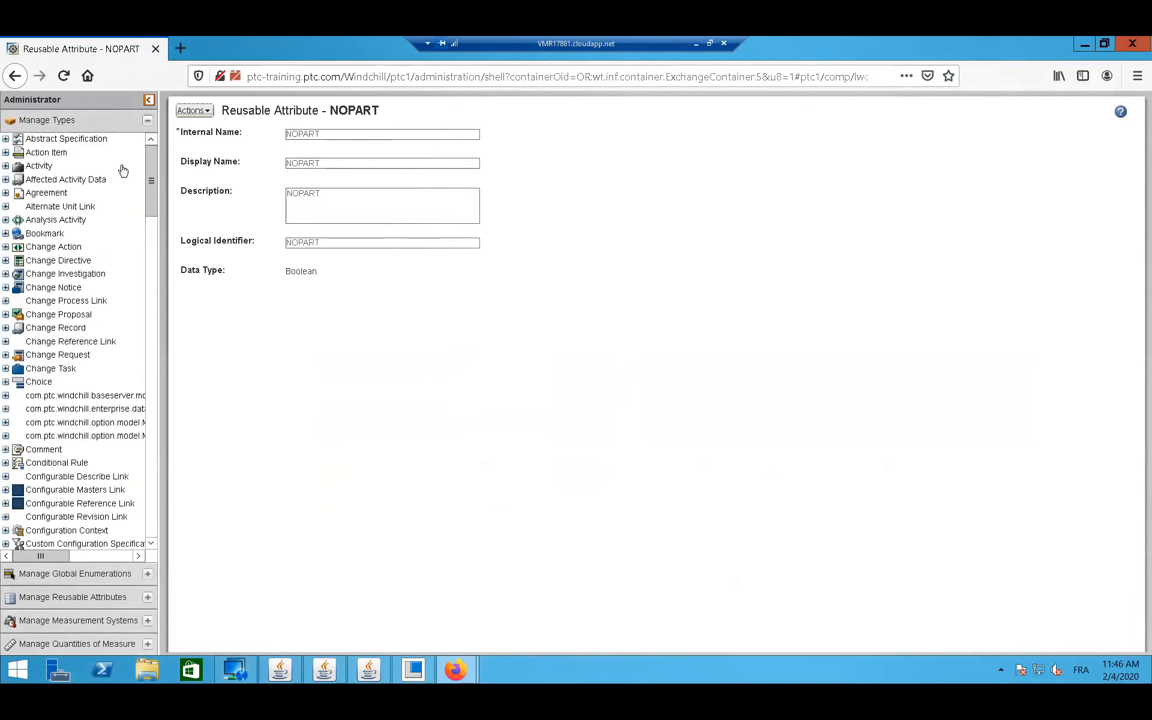
scroll(93, 302, down, 4)
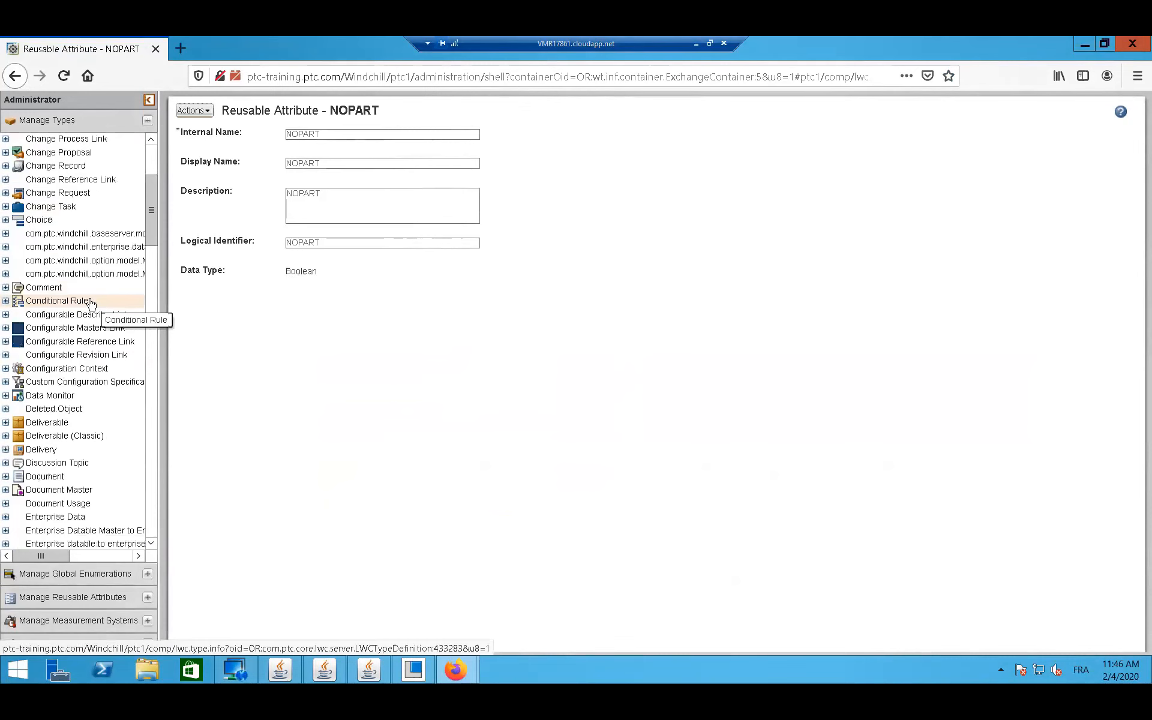
scroll(90, 303, down, 5)
click(60, 422)
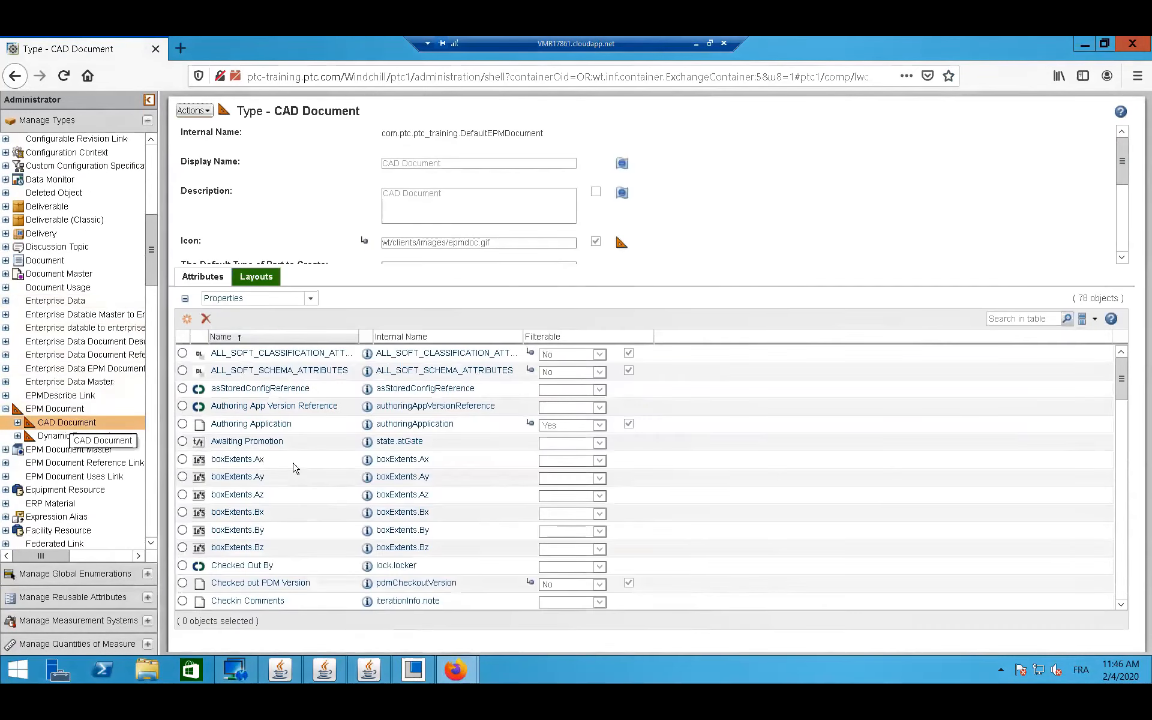
- Search the CAD Document type's attributes for nobom and nopart, and view the NOPART attribute's details
drag(1123, 383, 1114, 595)
click(1032, 319)
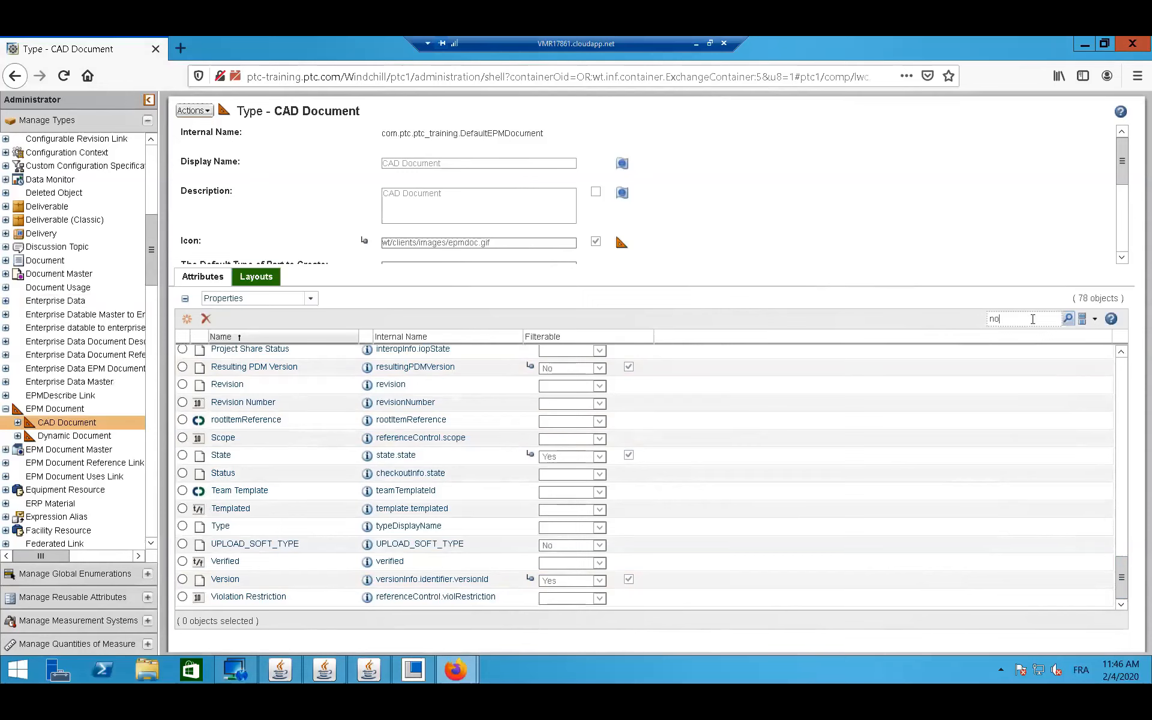
text(nobom)
key(Return)
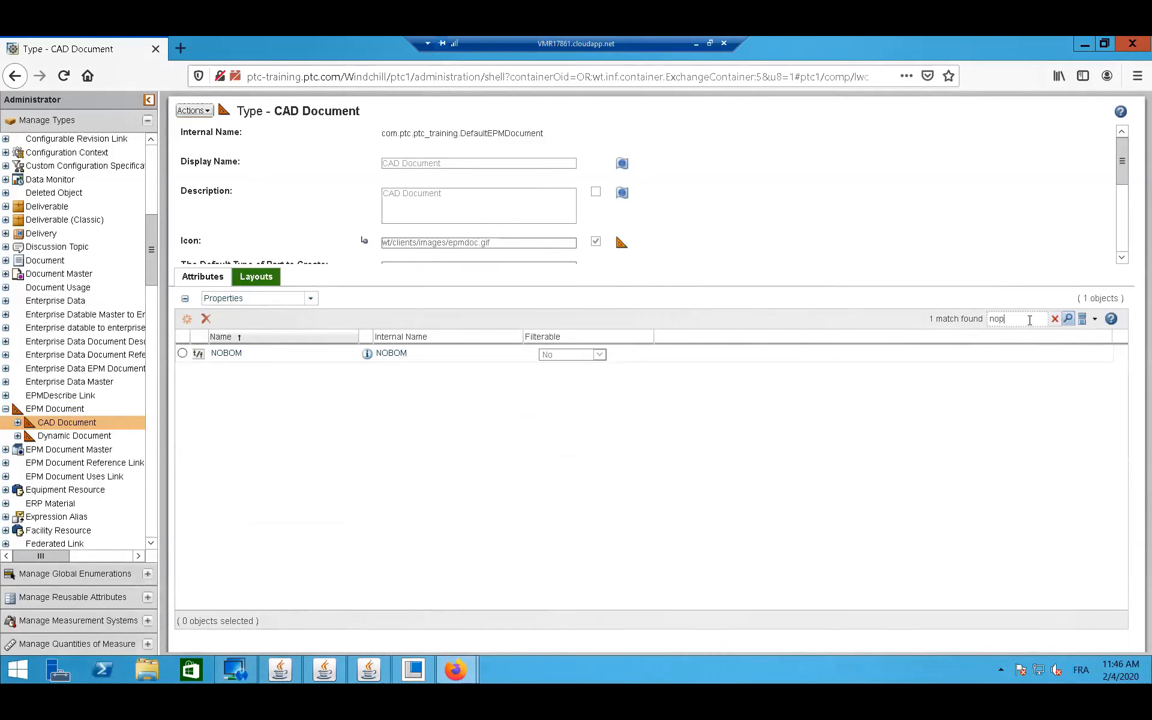
key(Return)
click(368, 353)
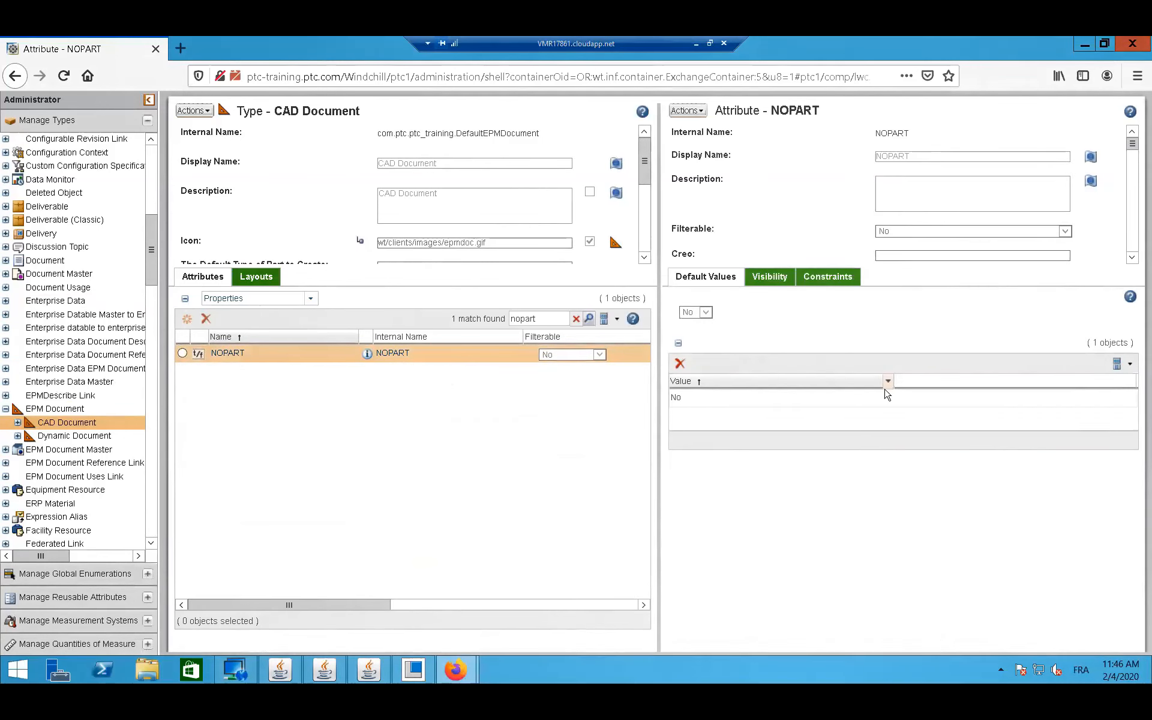
- Close the type utility and open the site's Preference Management at the Auto Associate preferences under Operation
click(1132, 44)
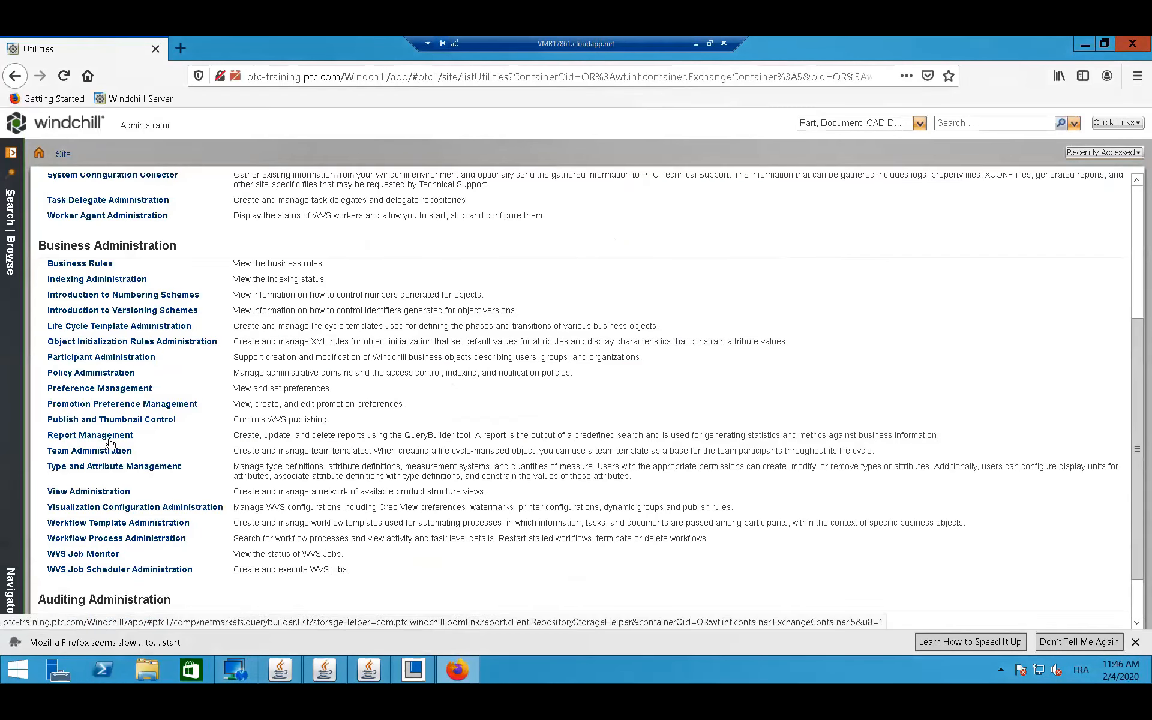
click(102, 390)
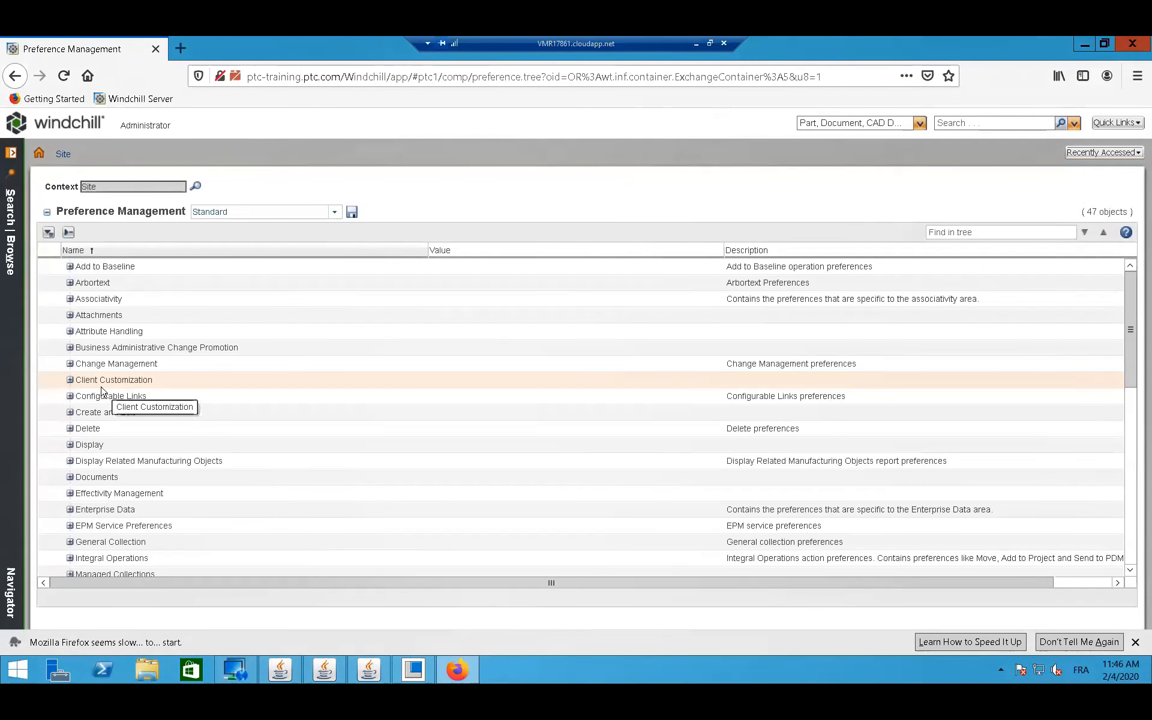
scroll(102, 390, down, 5)
scroll(103, 391, down, 6)
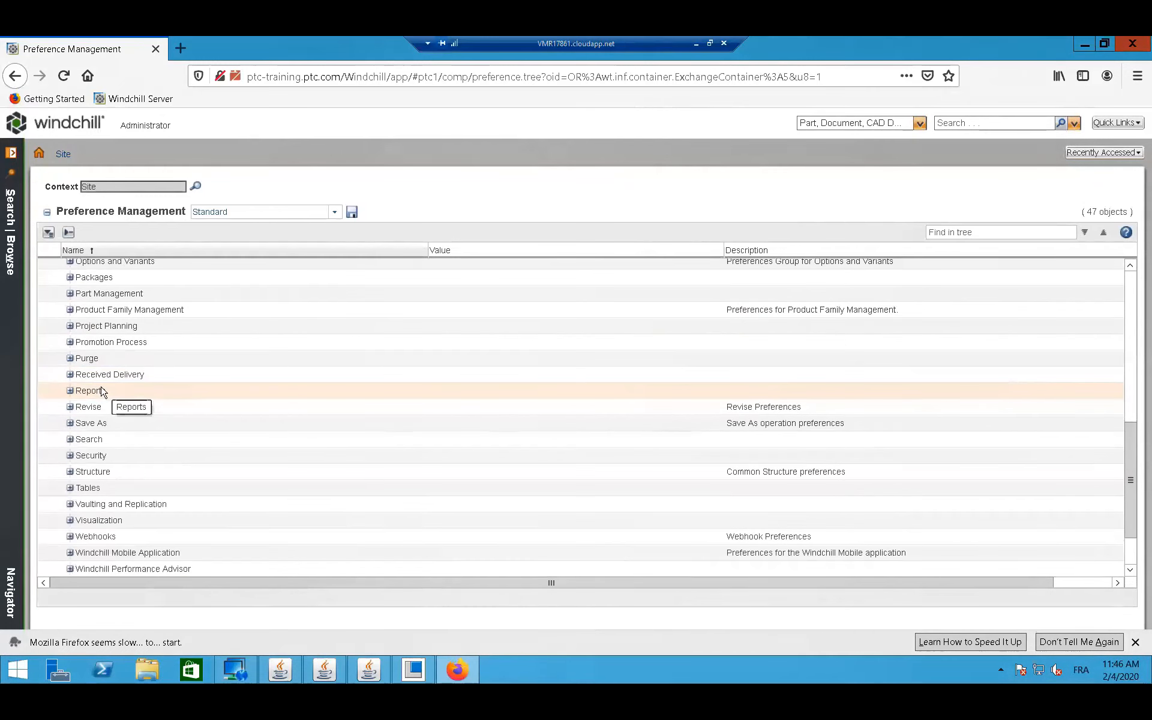
scroll(103, 391, up, 2)
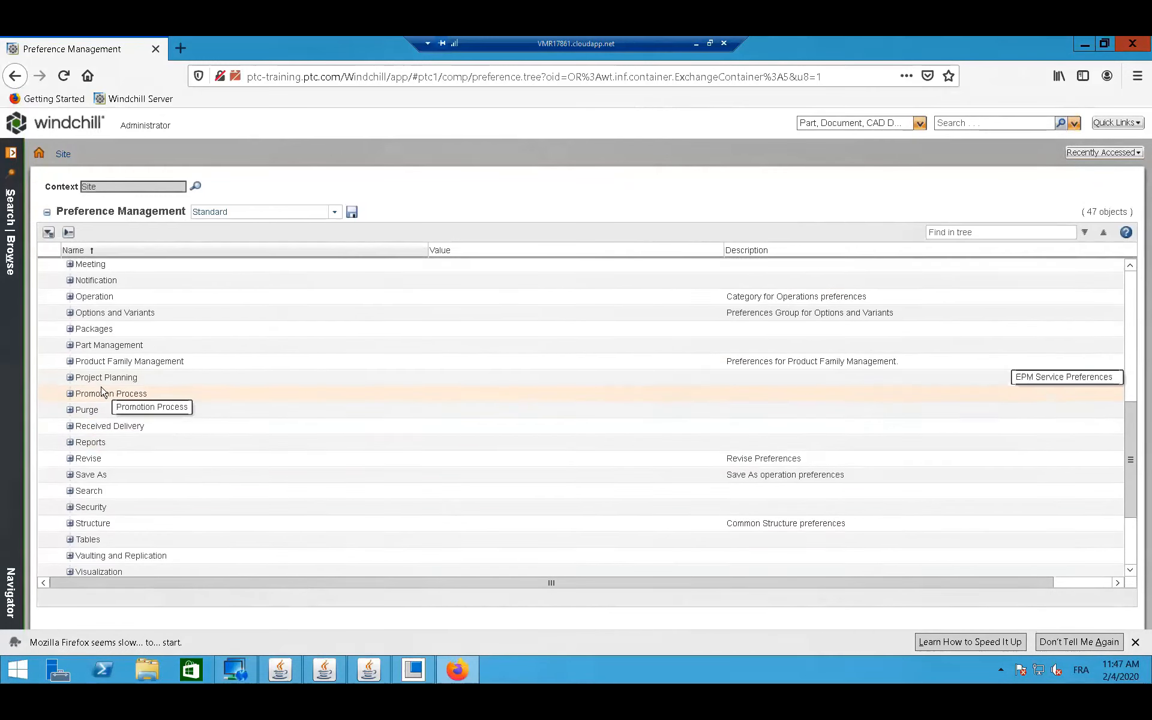
click(69, 299)
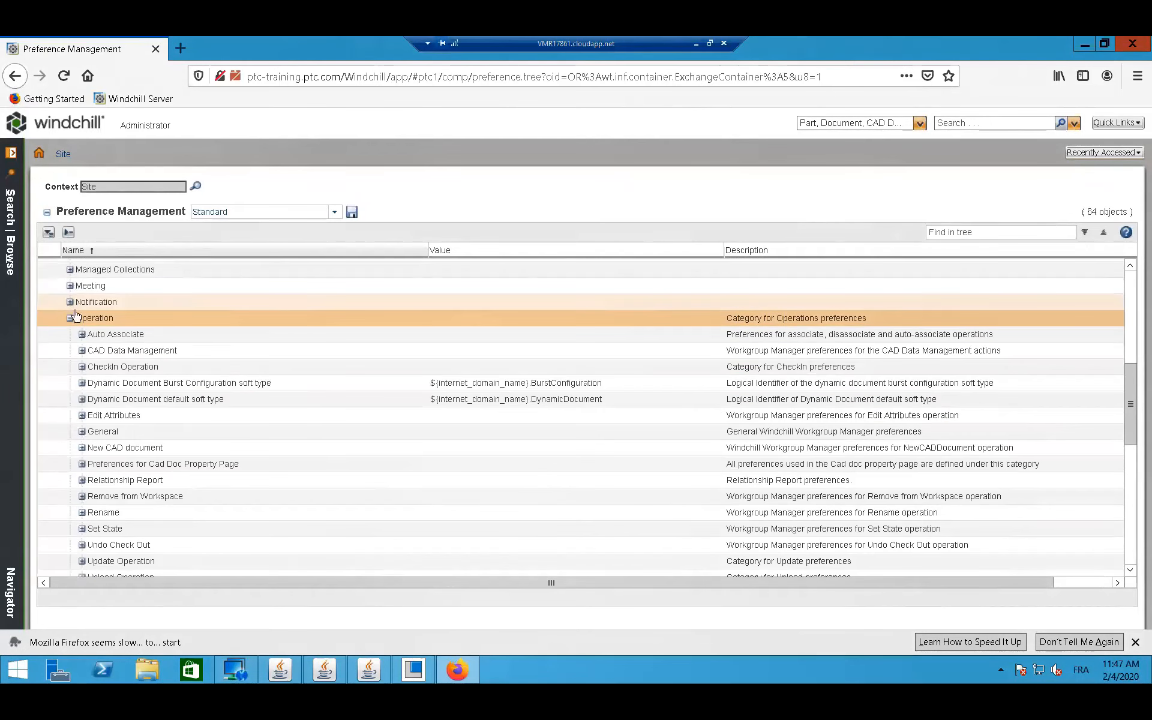
click(82, 334)
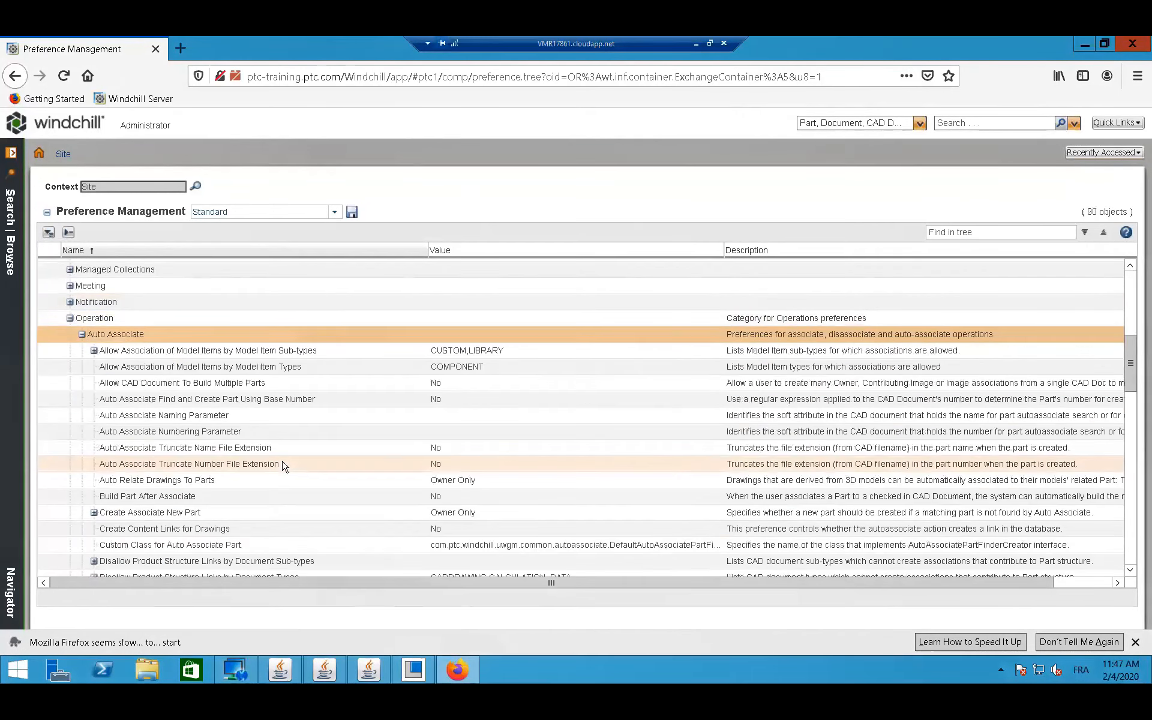
- Review the attribute names assigned to the Part Structure Override and Phantom Assembly Override preferences
scroll(284, 467, down, 5)
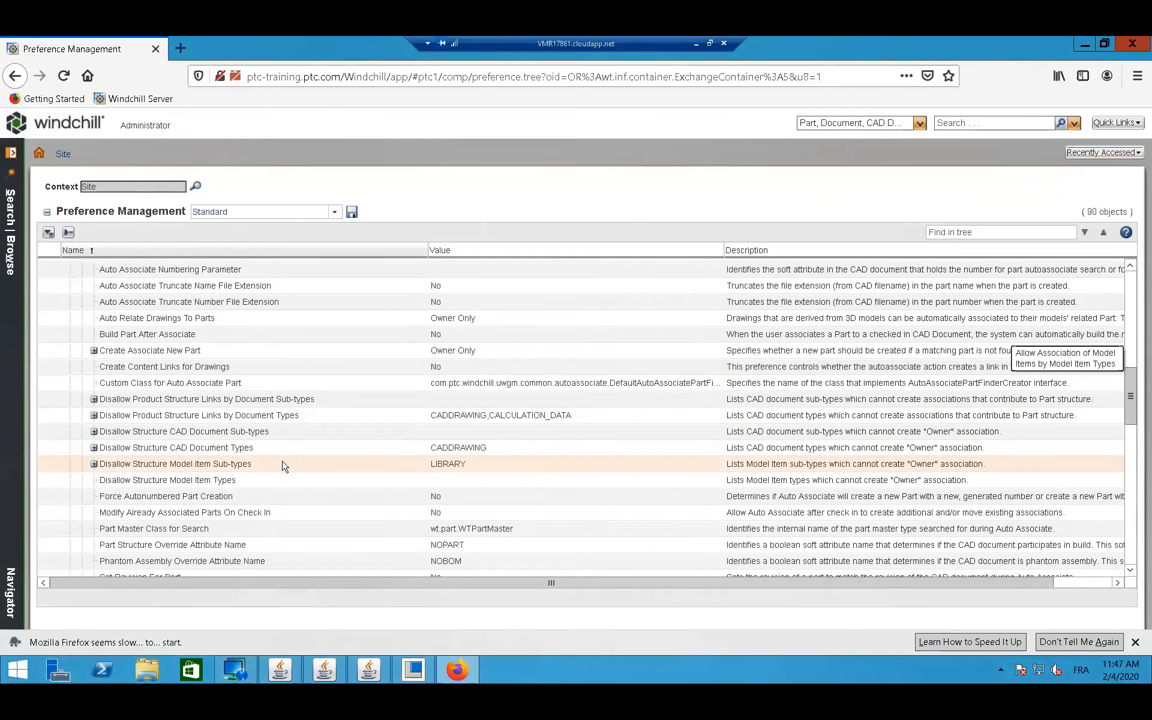
scroll(284, 465, down, 3)
click(229, 441)
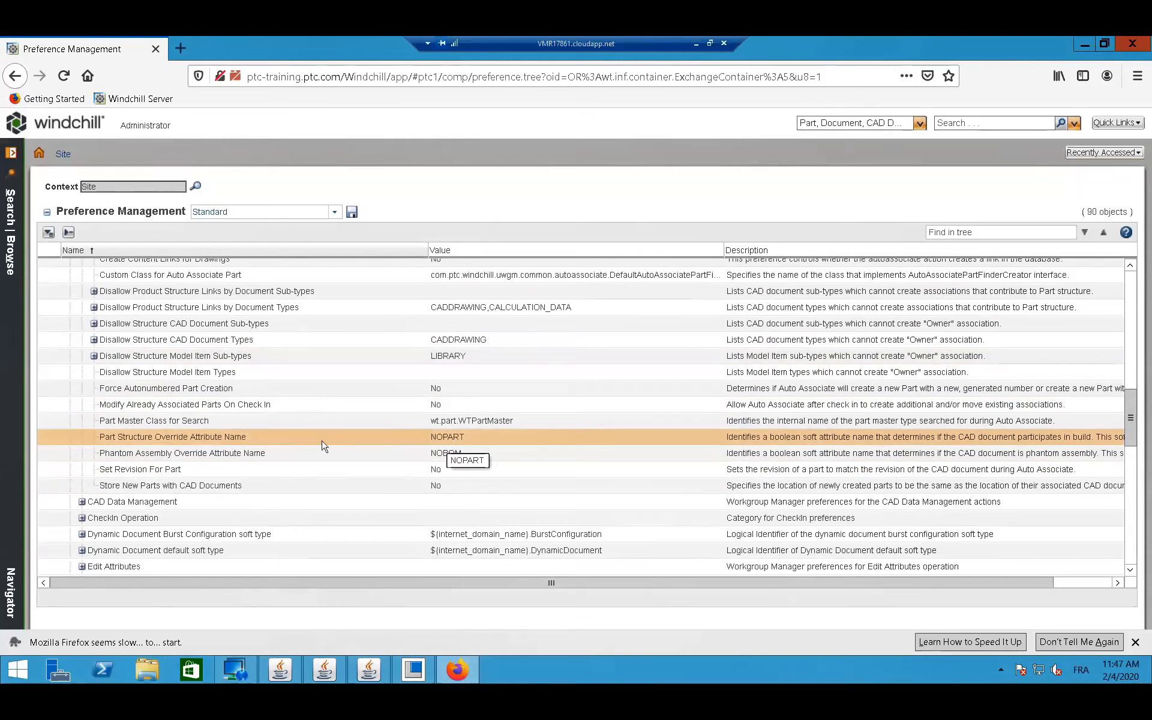
click(228, 454)
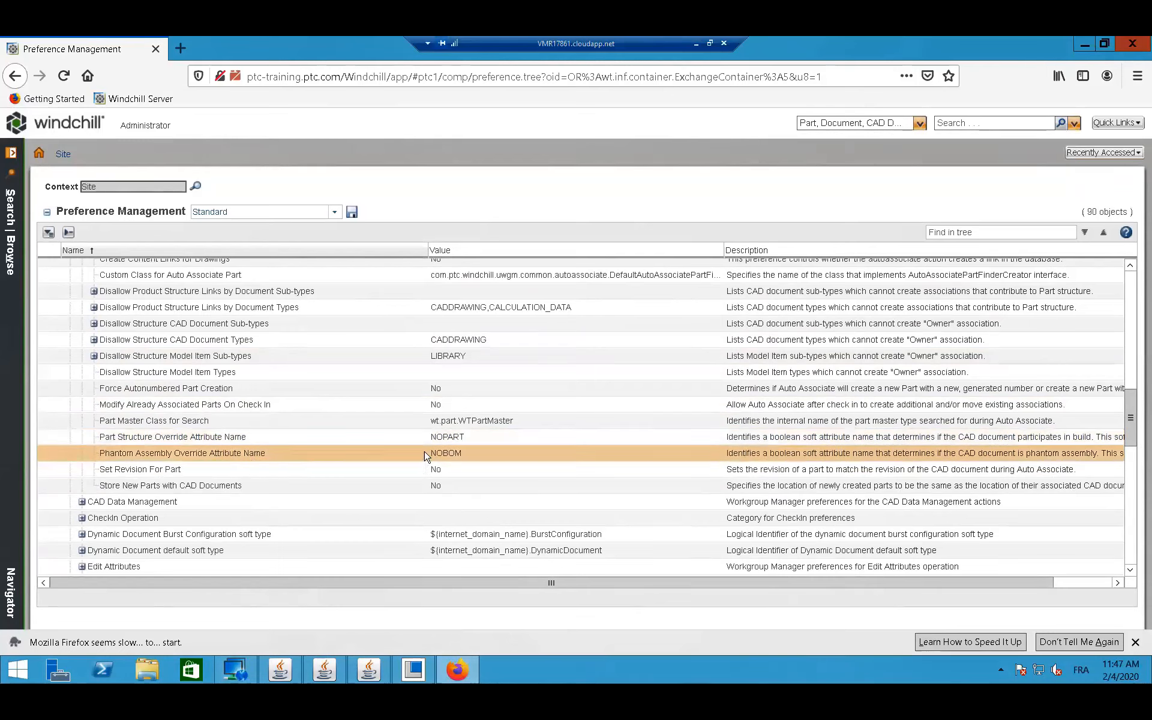
- View the Set Preference details of Part Structure Override Attribute Name and close them without changes
click(240, 442)
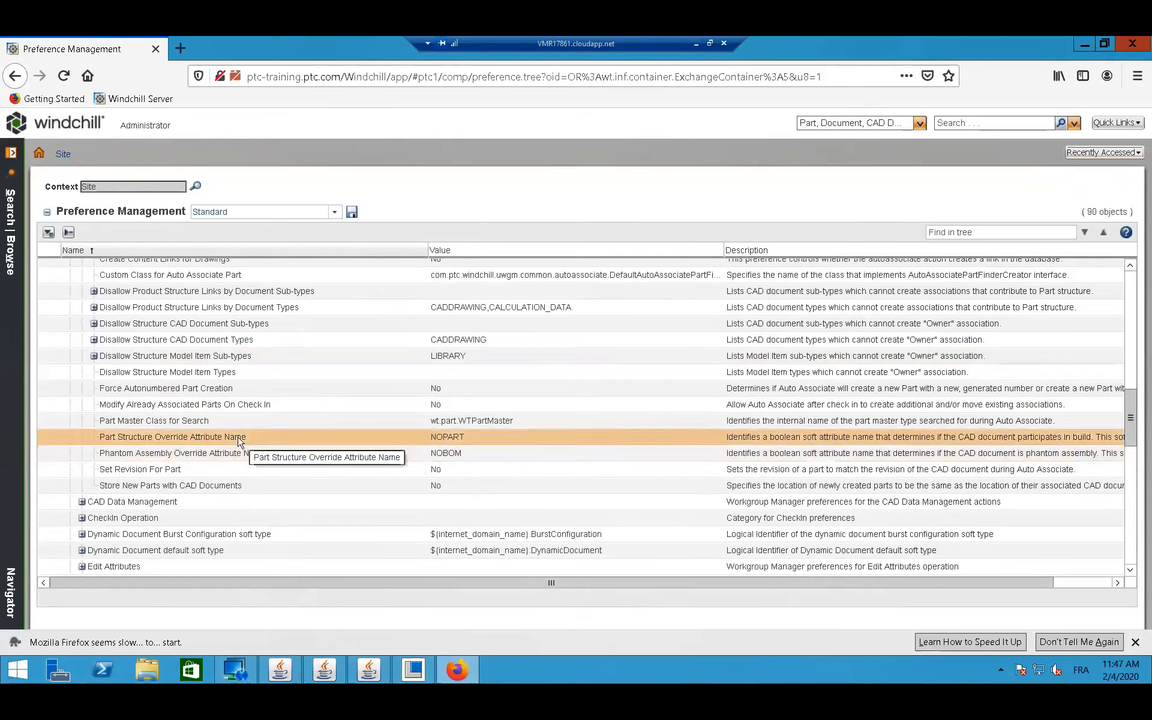
right_click(239, 442)
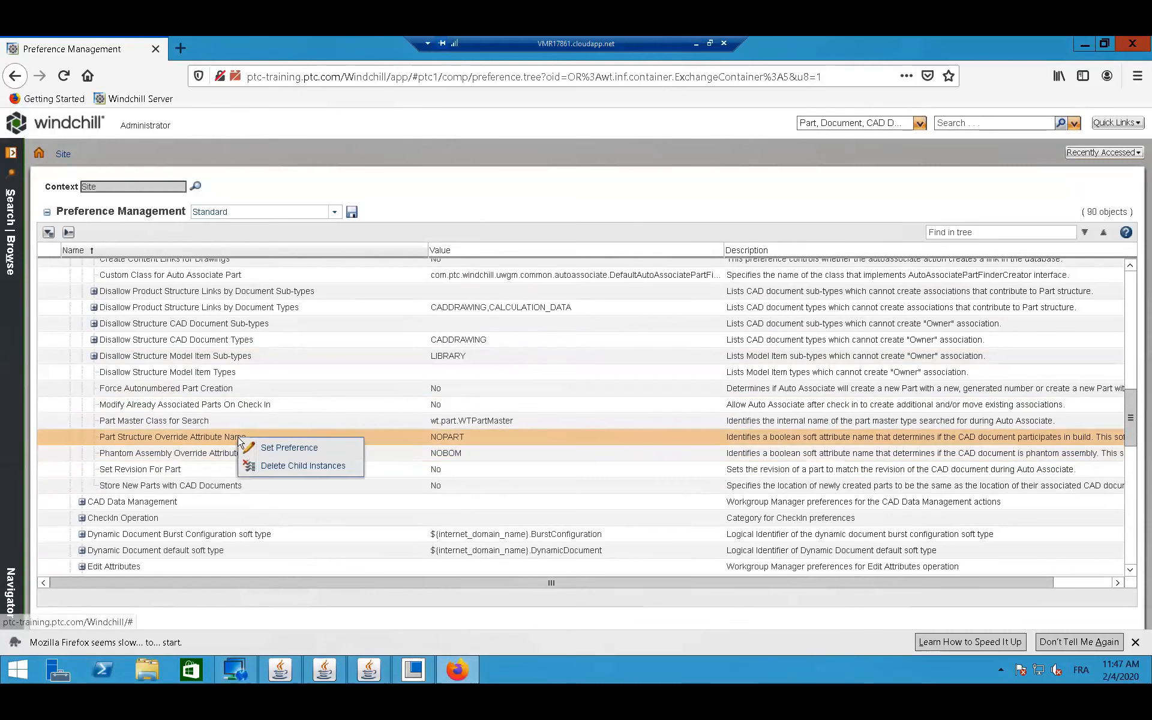
click(279, 448)
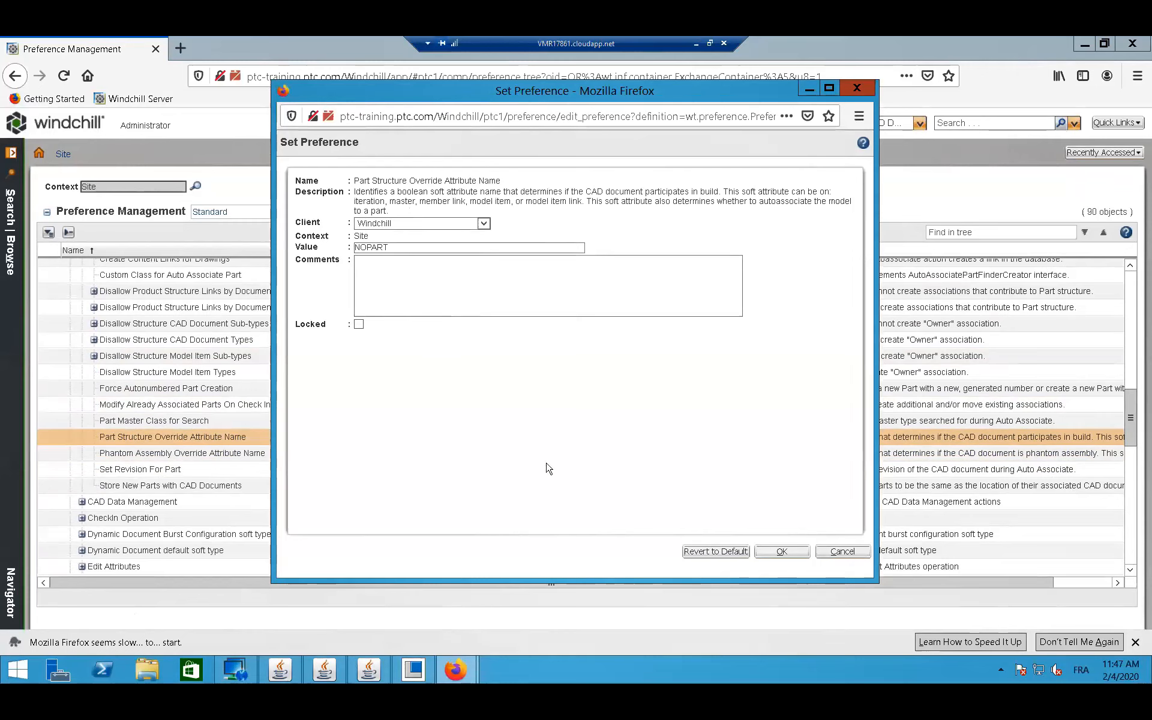
click(842, 551)
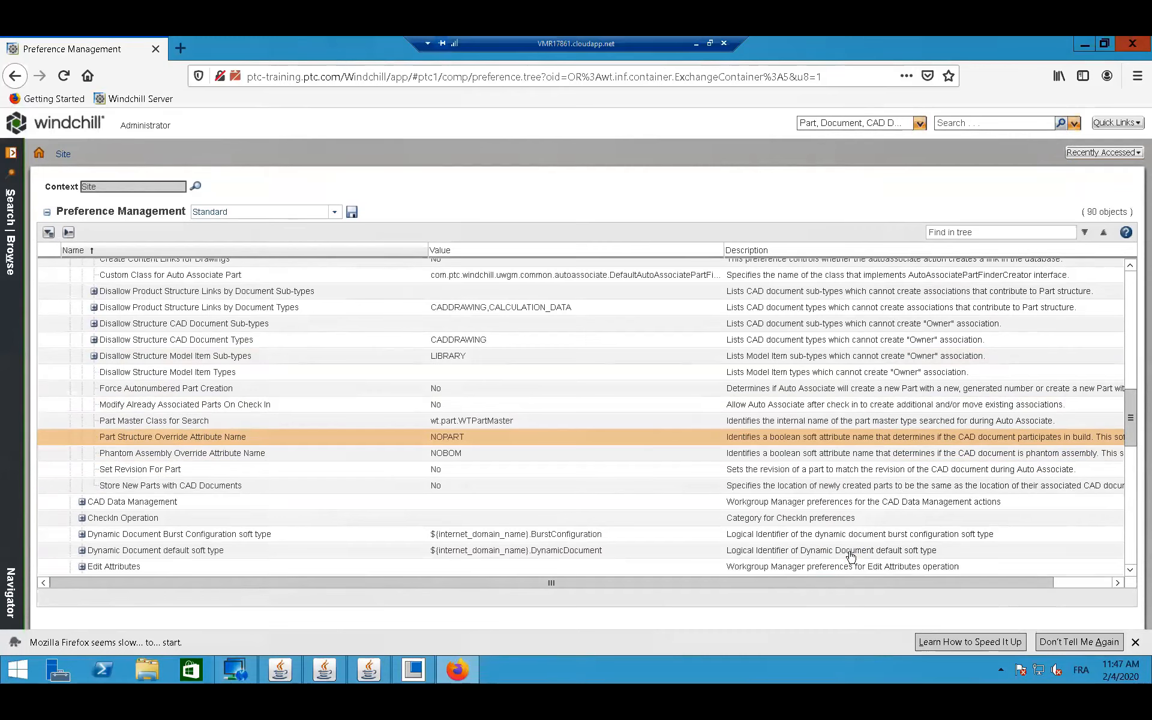
- Return to the Windchill home page, close Firefox and switch to Creo Parametric
click(39, 155)
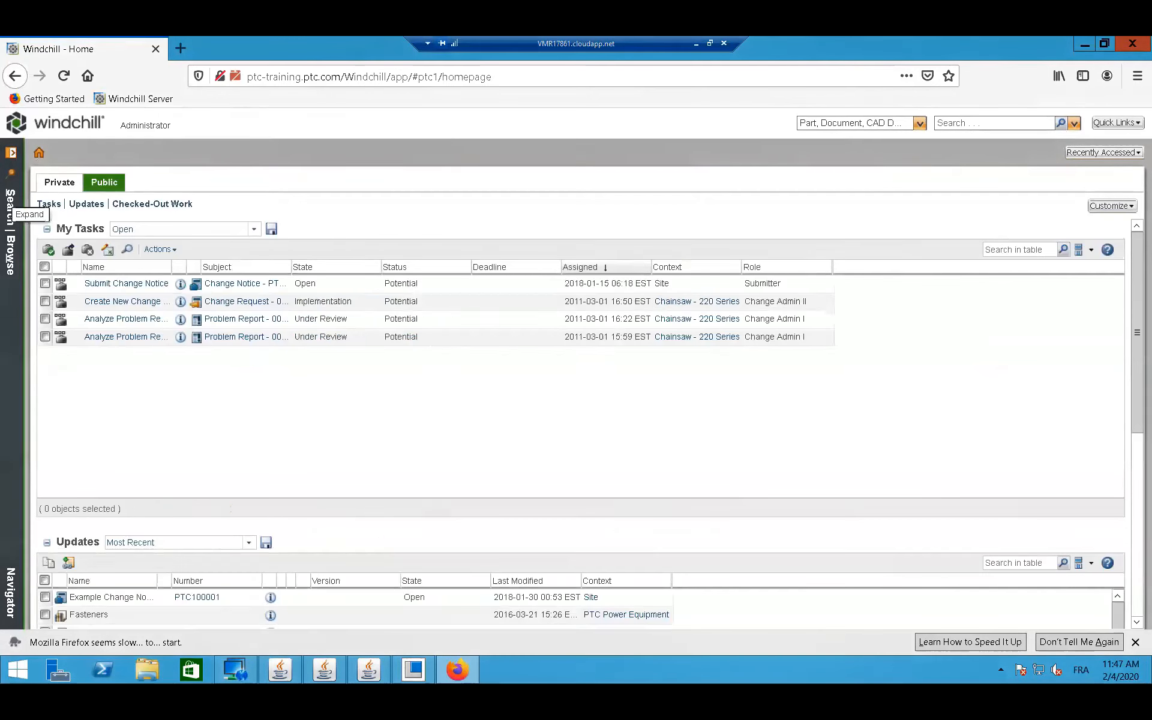
click(1132, 45)
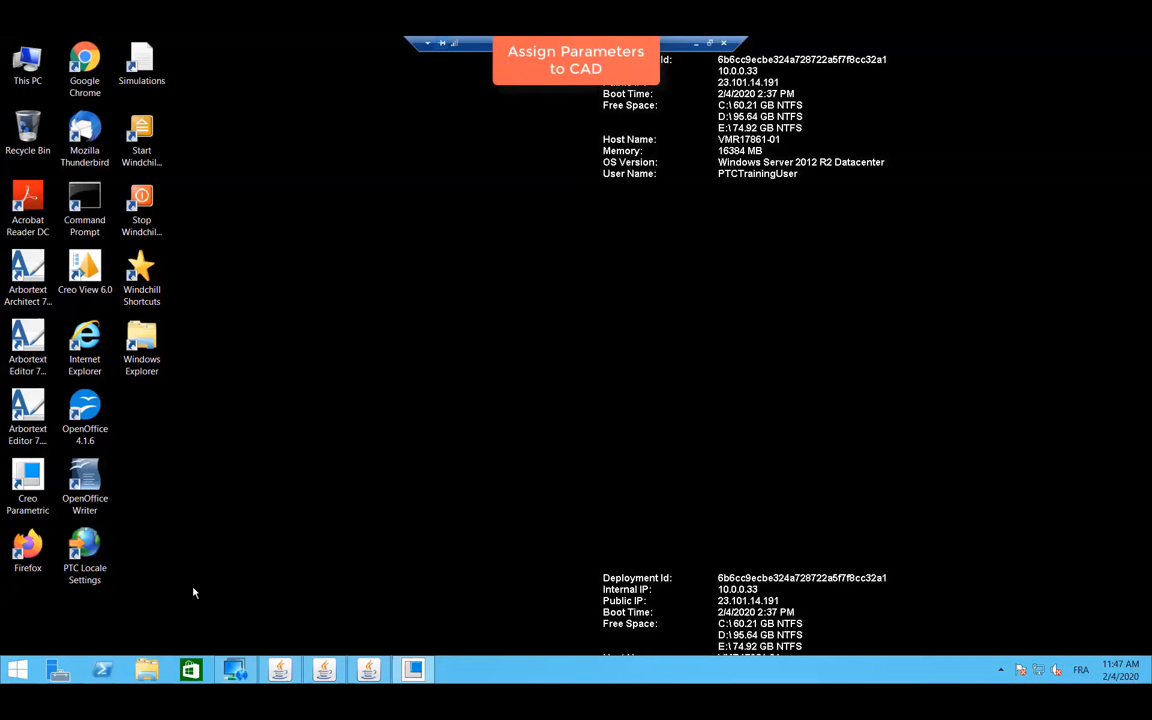
click(414, 669)
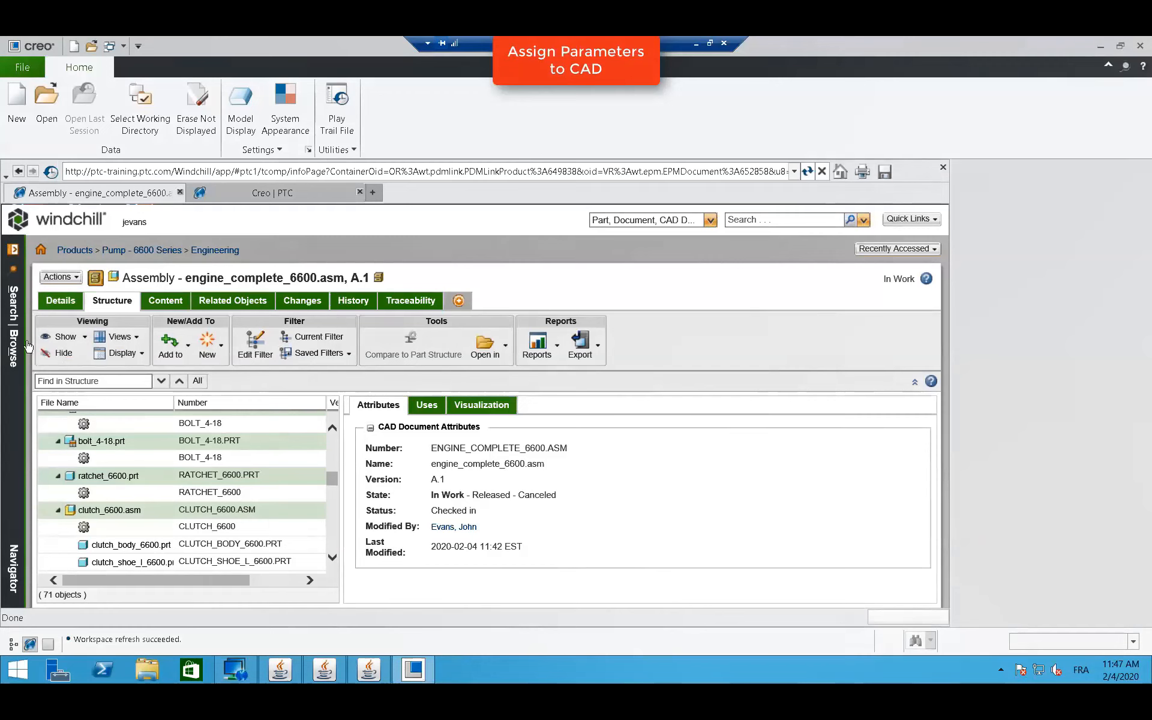
- Filter the Pump 6600 workspace by "comp" and open pump_complete_6600.asm in Creo, collapsing PUMP_INLET_FITTINGS.ASM in the model tree
click(898, 250)
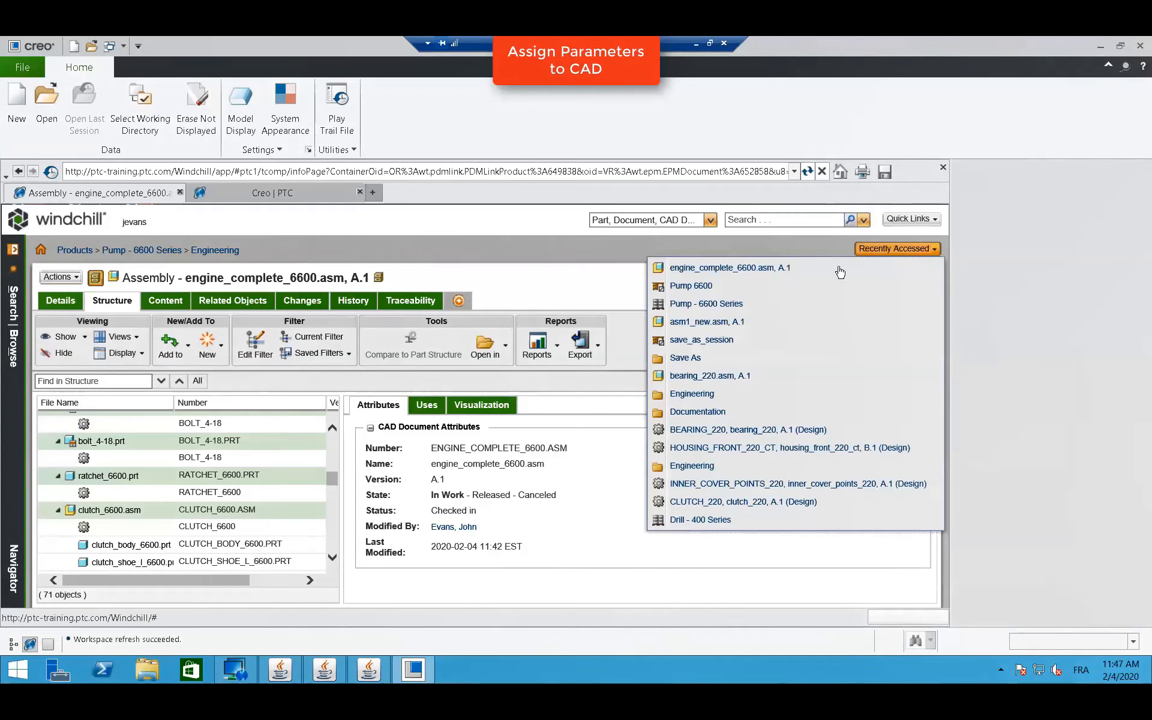
click(701, 286)
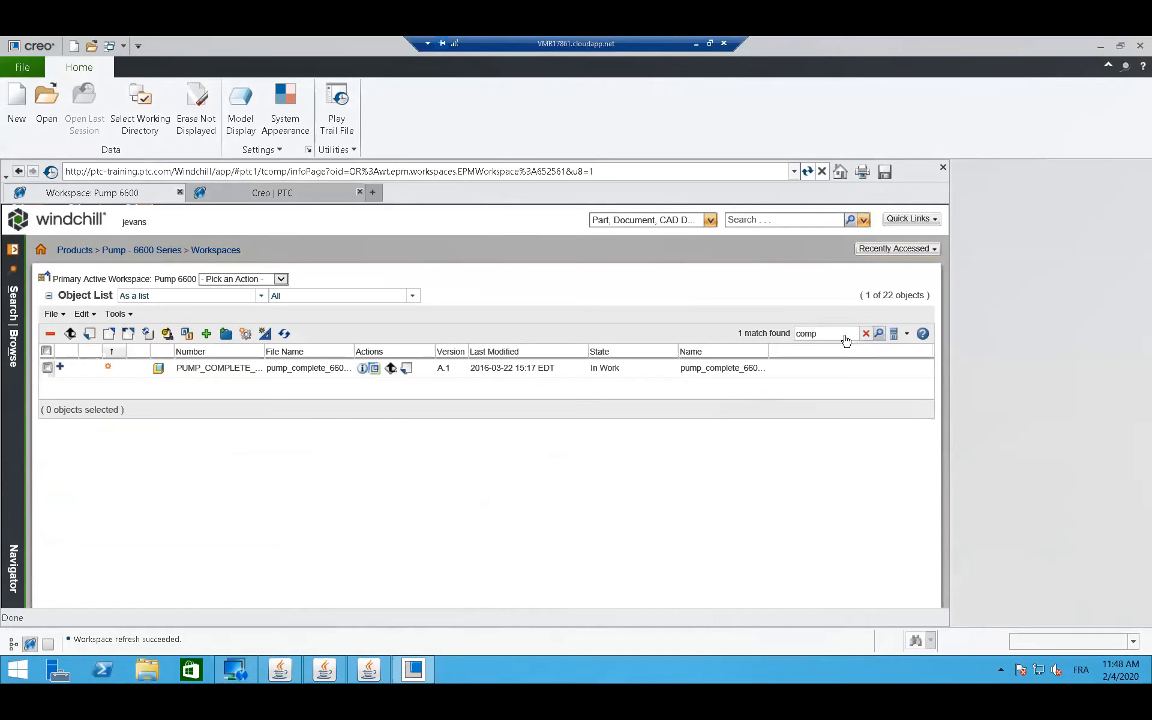
click(374, 369)
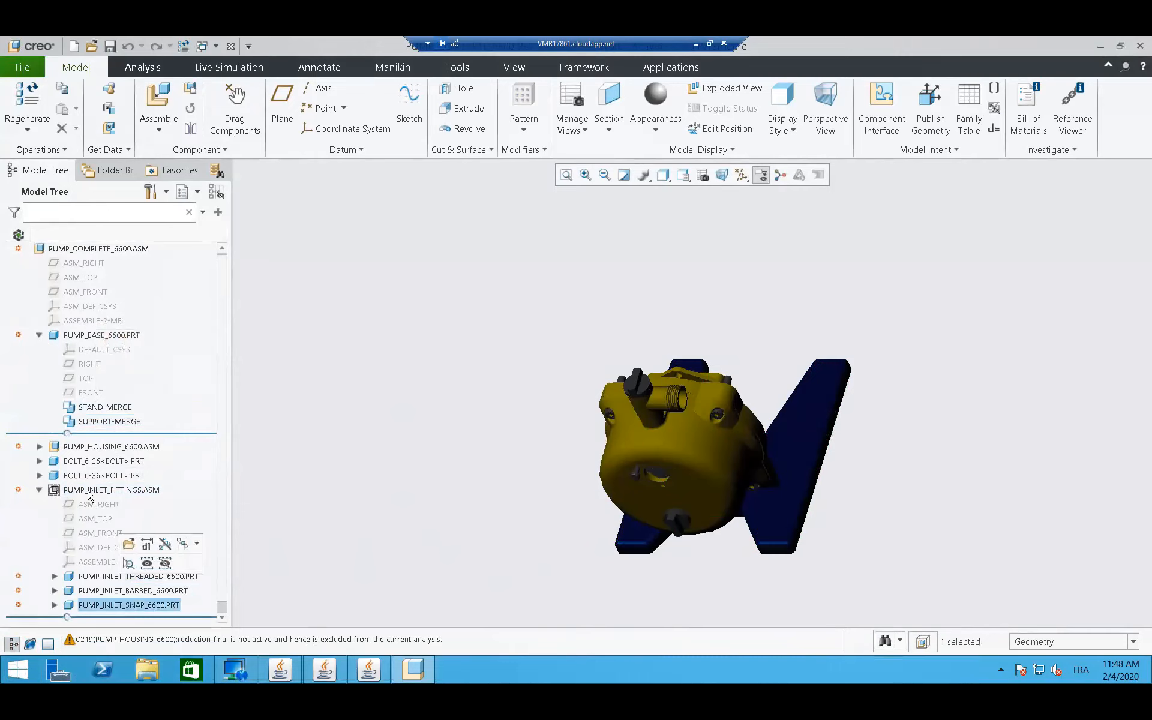
click(39, 490)
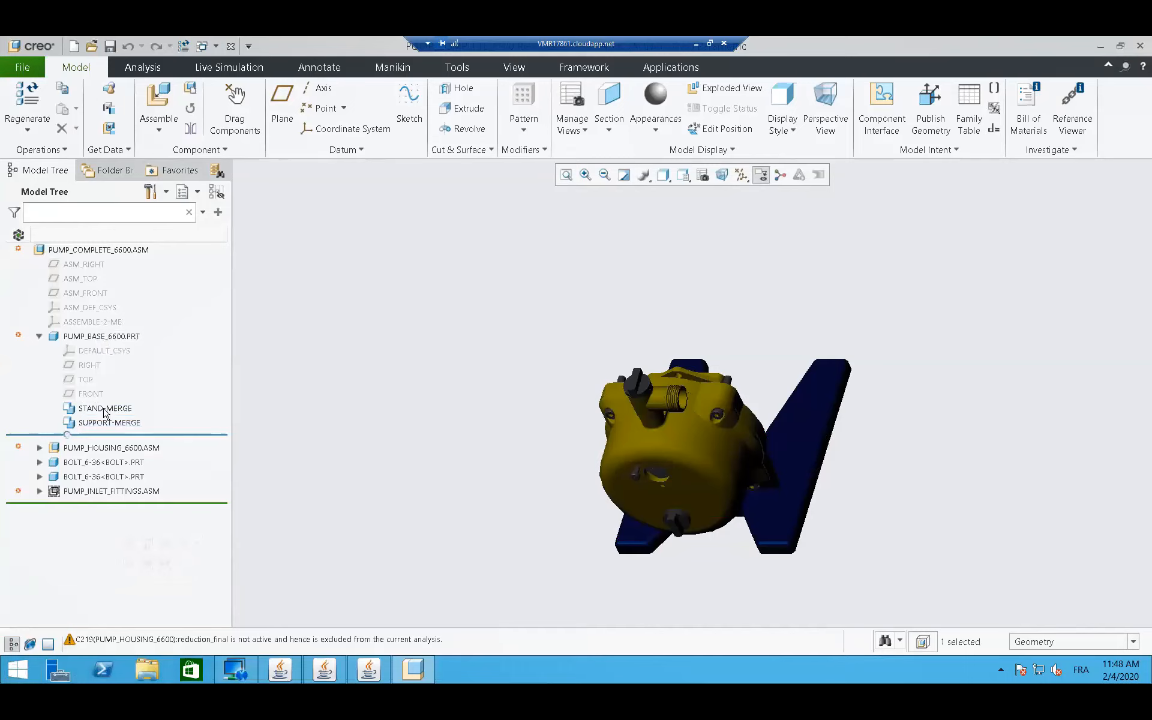
- Open the base model of the STAND-MERGE feature in PUMP_BASE_6600.PRT
click(103, 410)
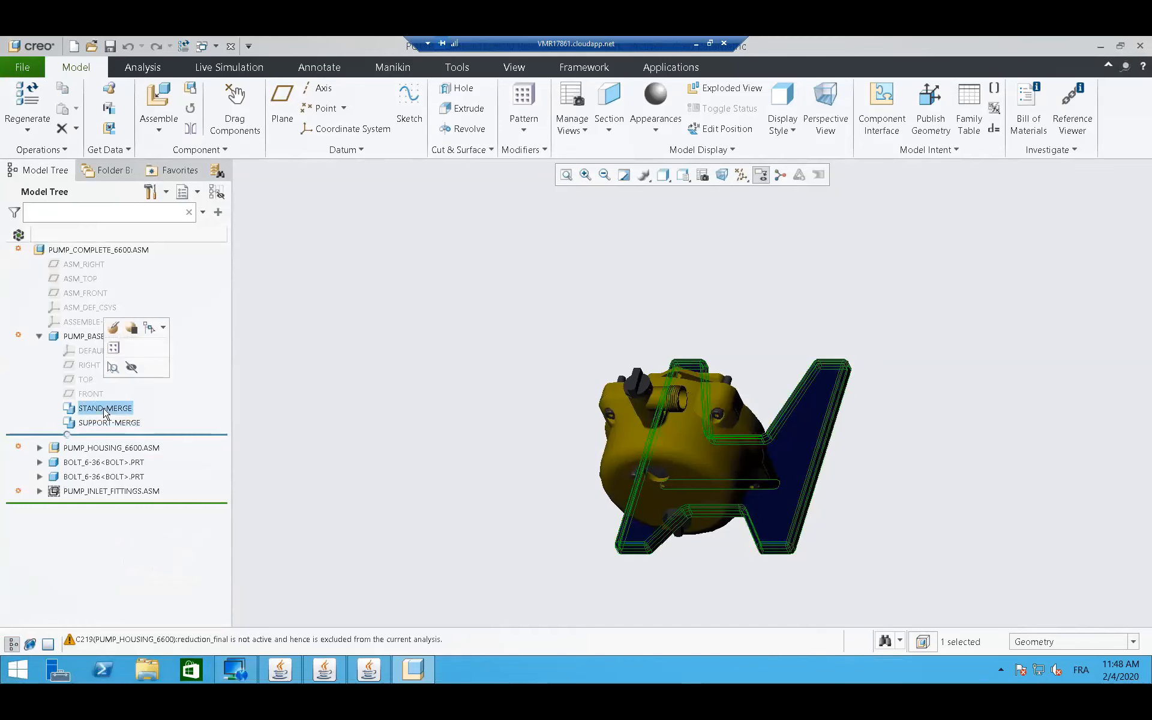
right_click(105, 412)
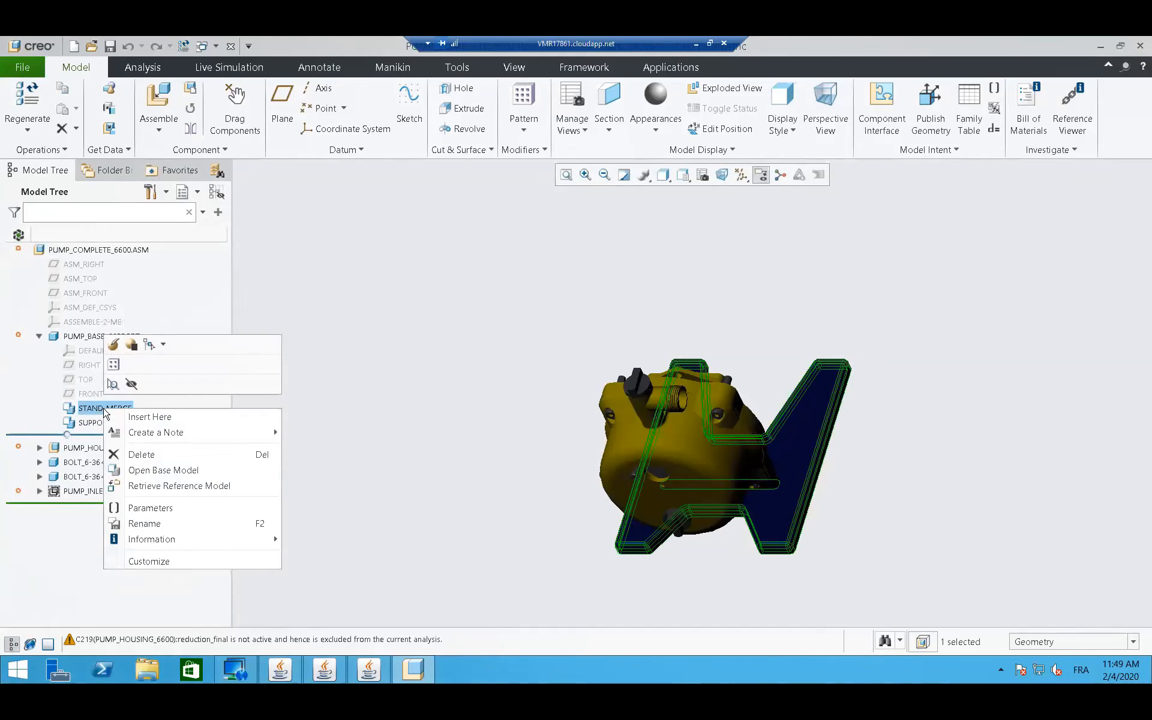
click(144, 471)
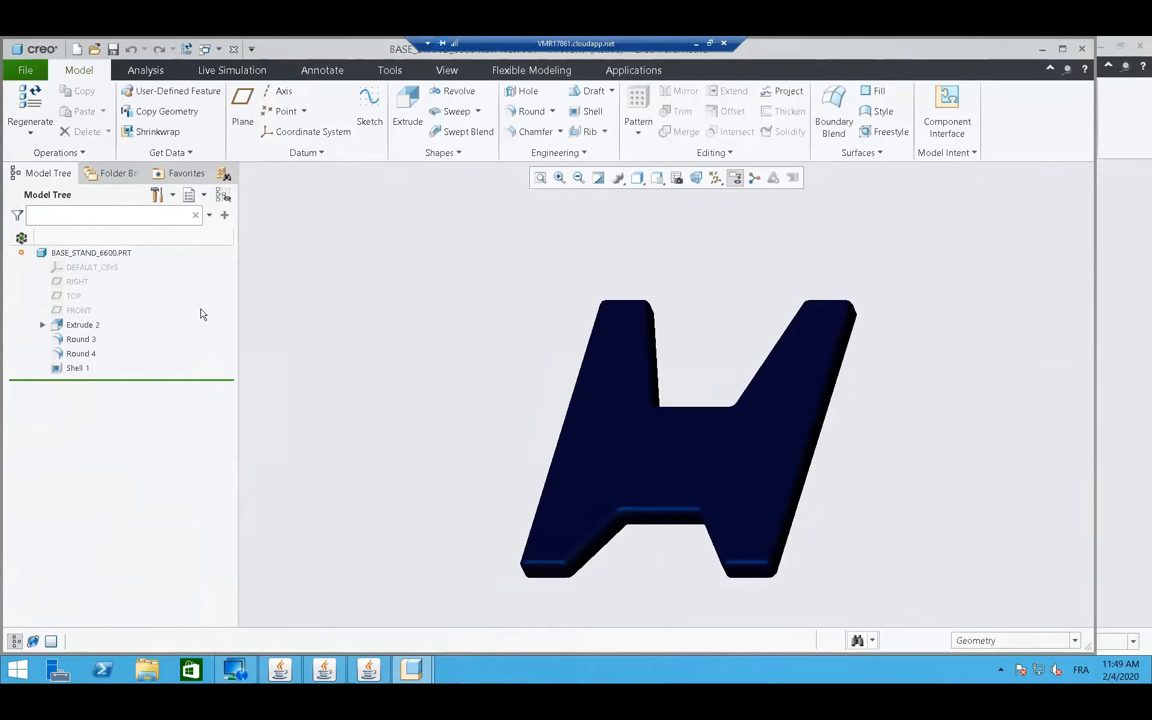
- Add a designated Yes No parameter named NOPART with the value YES to BASE_STAND_6600.PRT
click(391, 71)
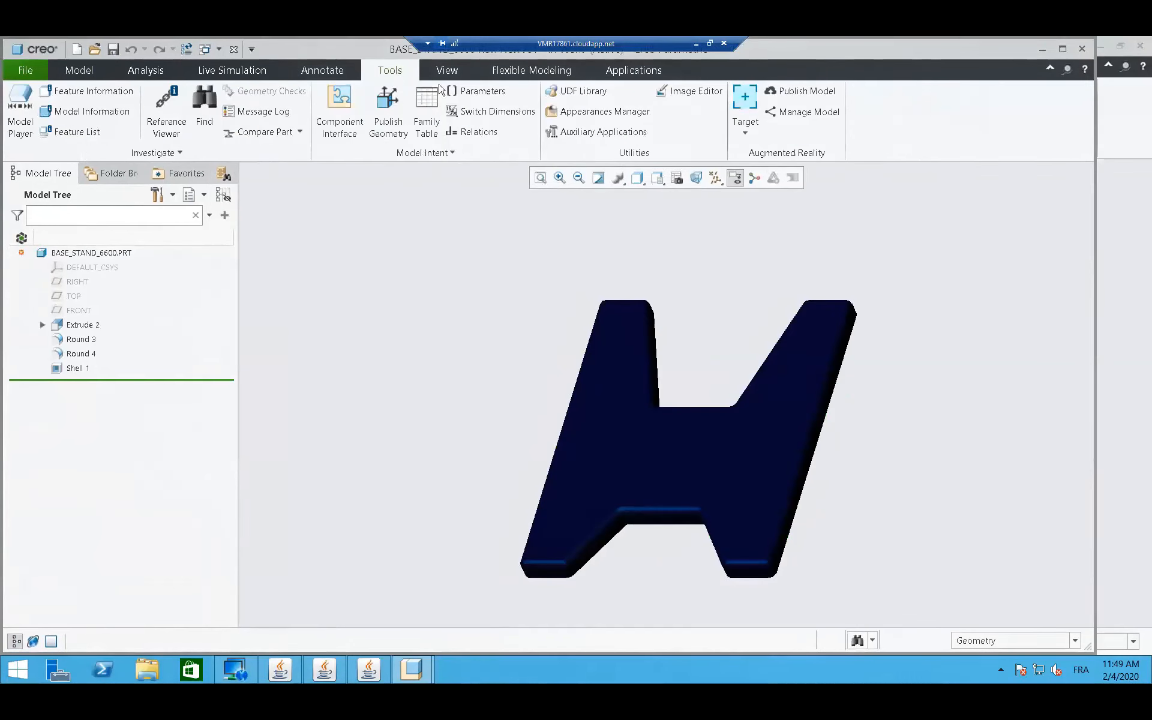
click(474, 91)
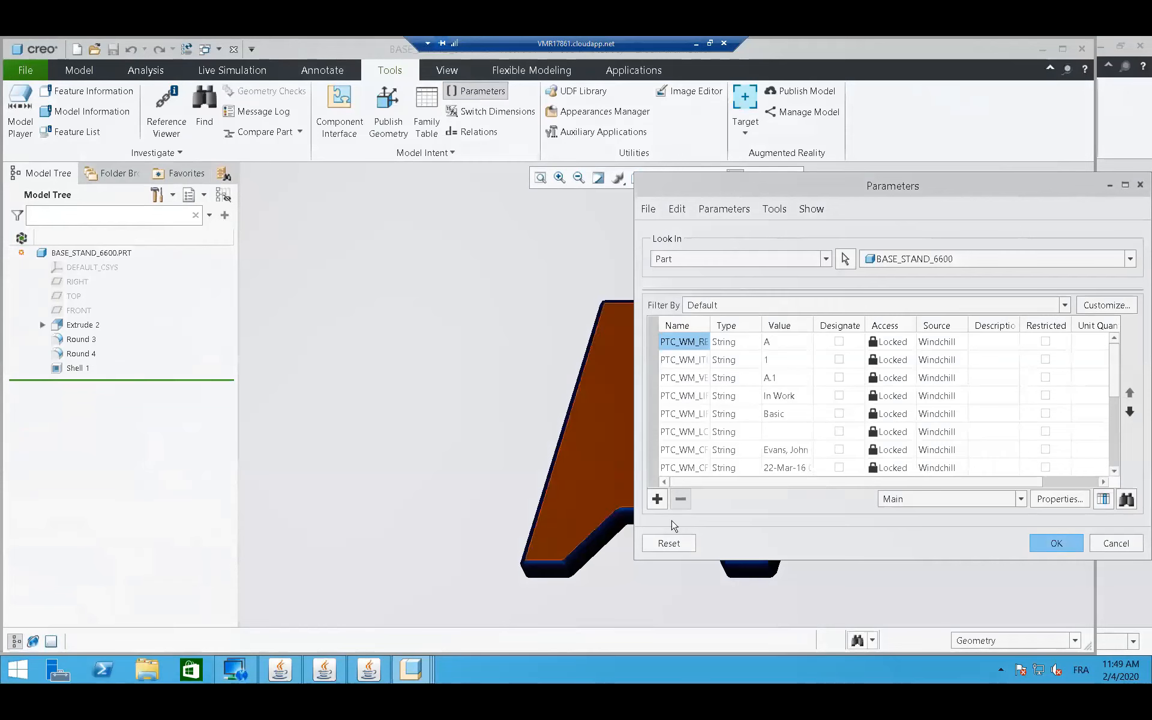
click(657, 498)
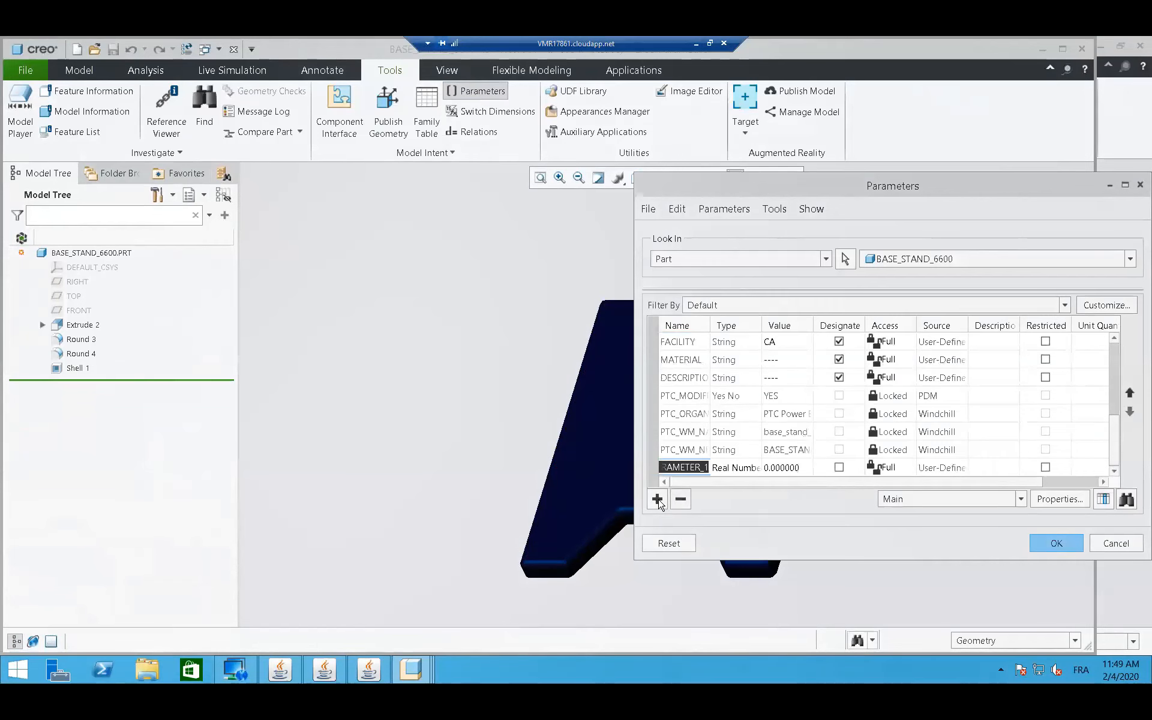
text(nopart)
click(738, 466)
click(755, 469)
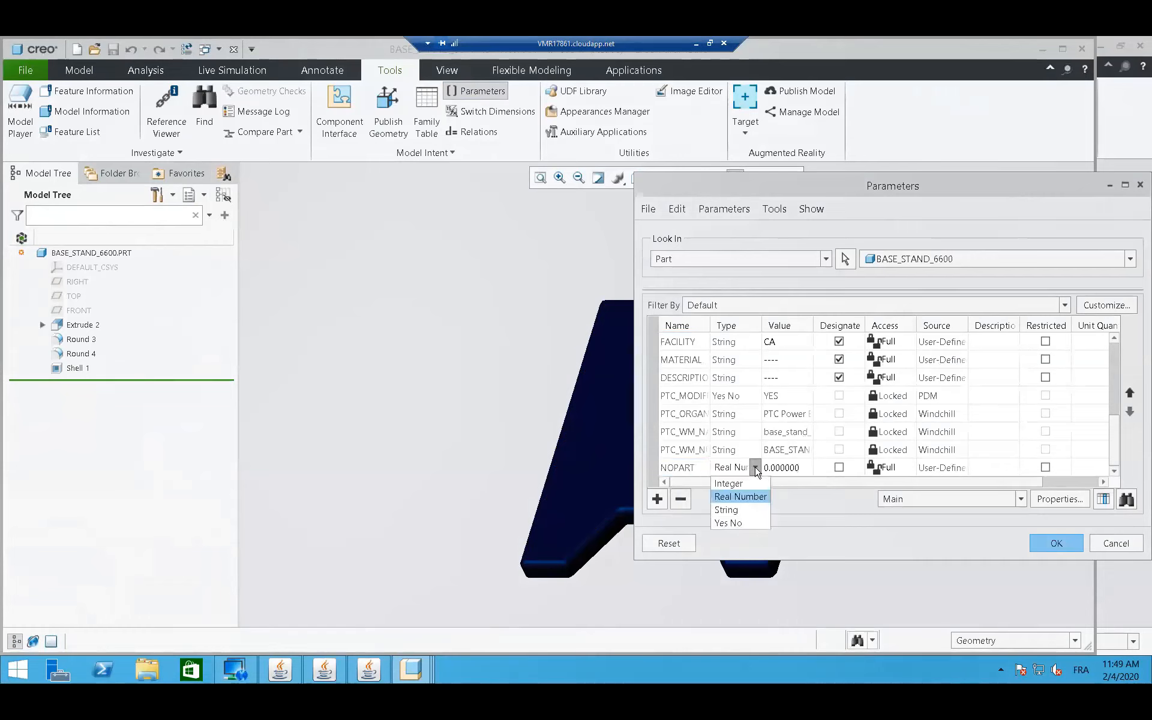
click(728, 523)
click(807, 467)
click(807, 471)
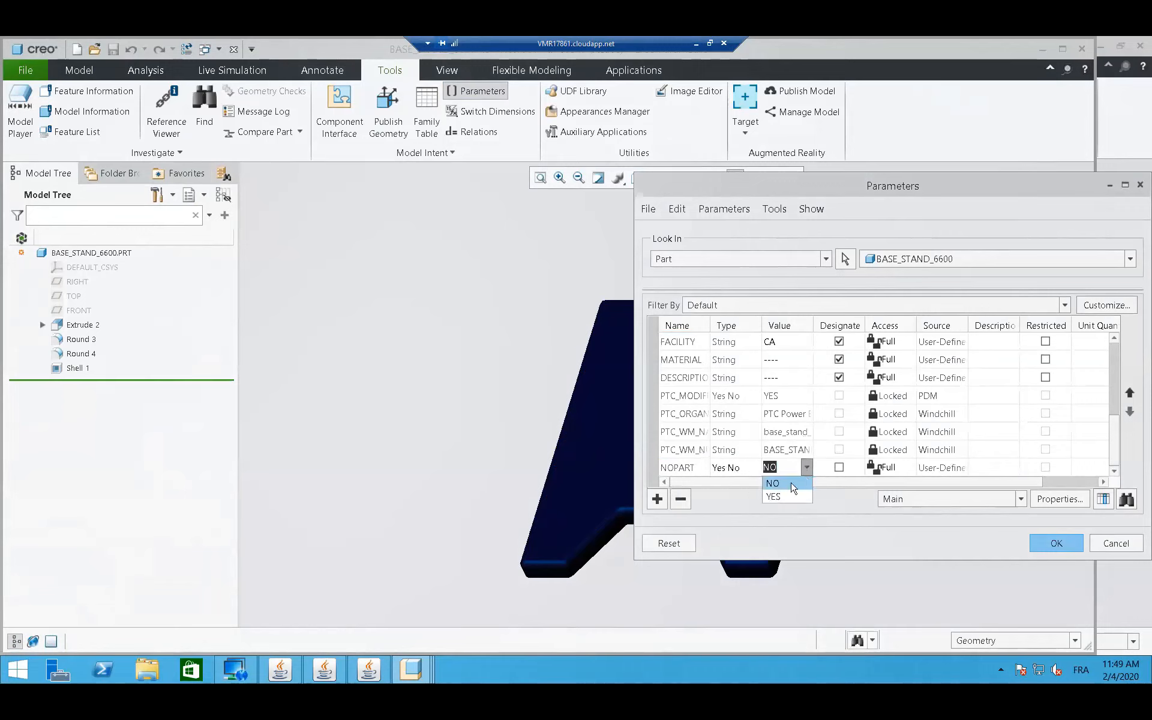
click(779, 498)
click(839, 467)
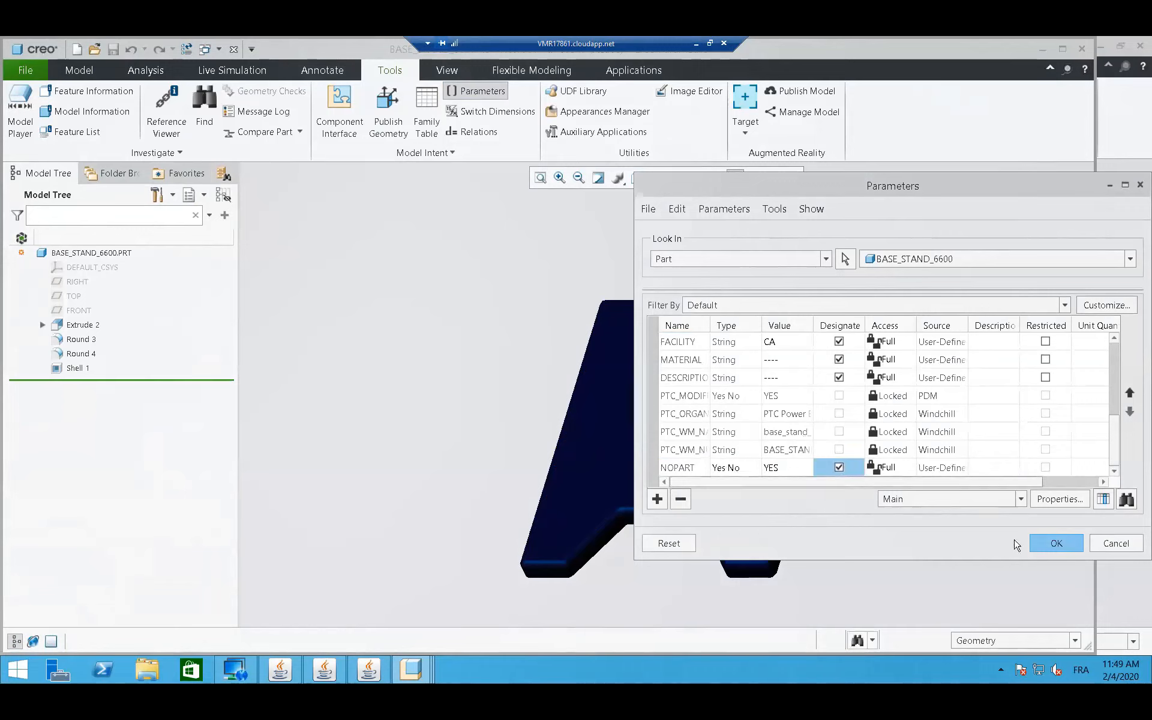
click(1056, 543)
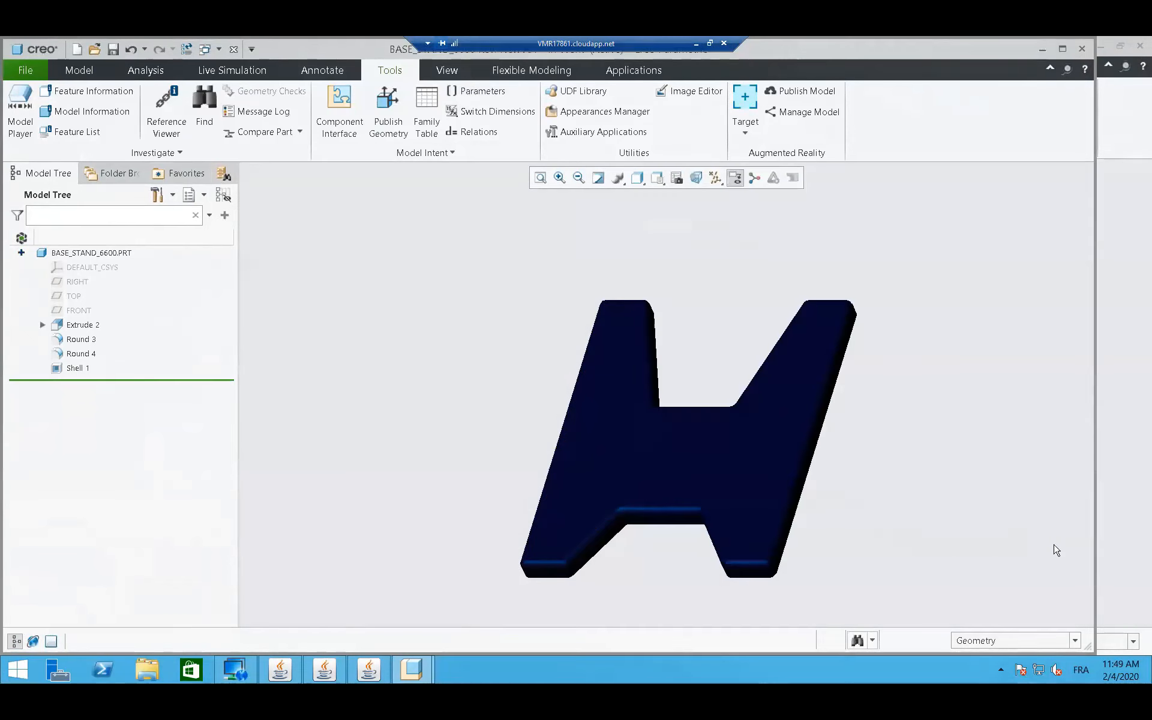
- Save and close BASE_STAND_6600.PRT, and open the base model of the SUPPORT-MERGE feature
click(112, 50)
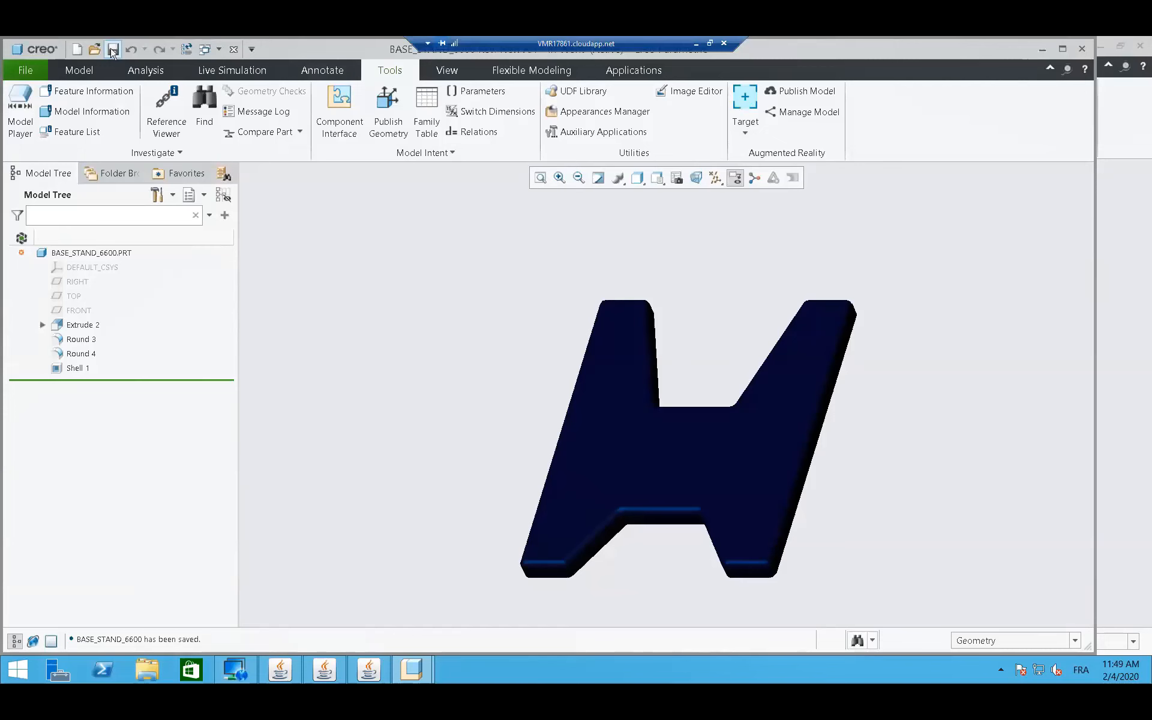
click(234, 50)
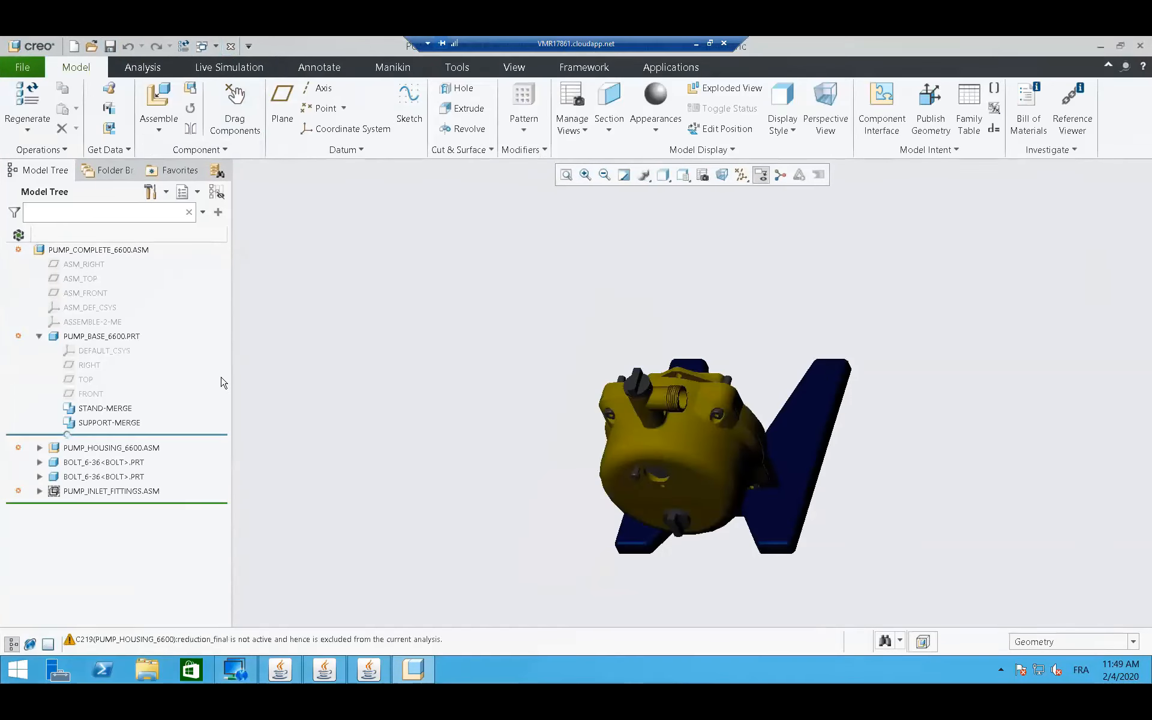
click(111, 423)
right_click(112, 423)
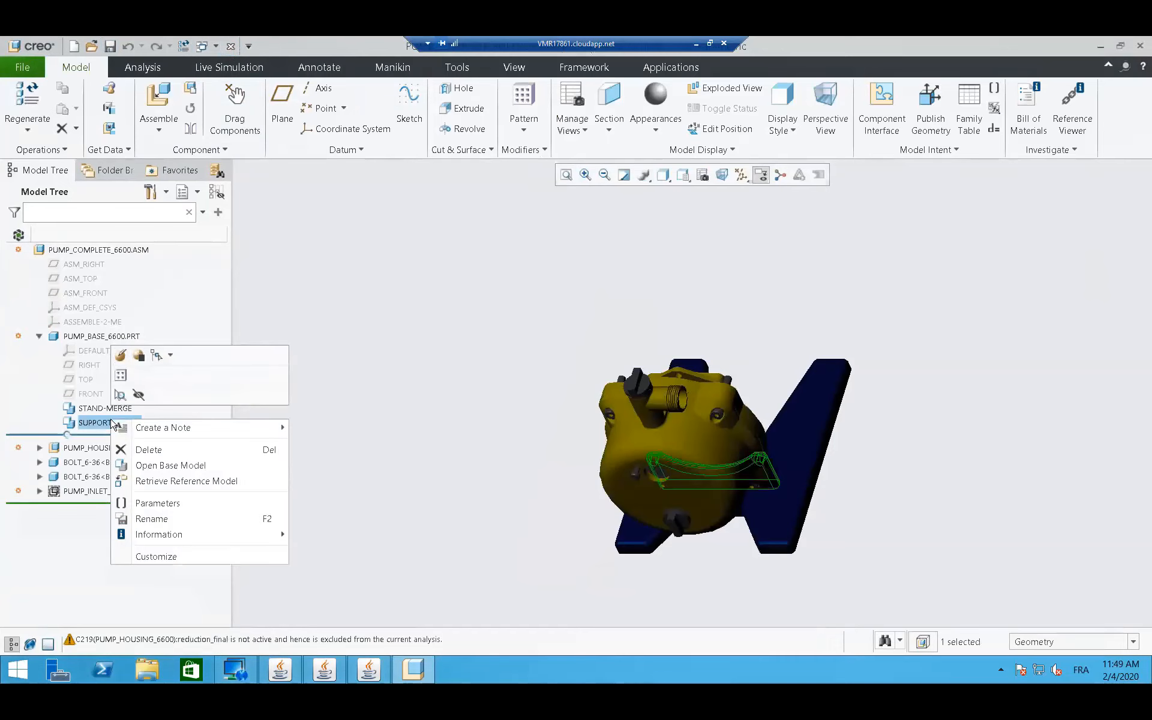
click(154, 468)
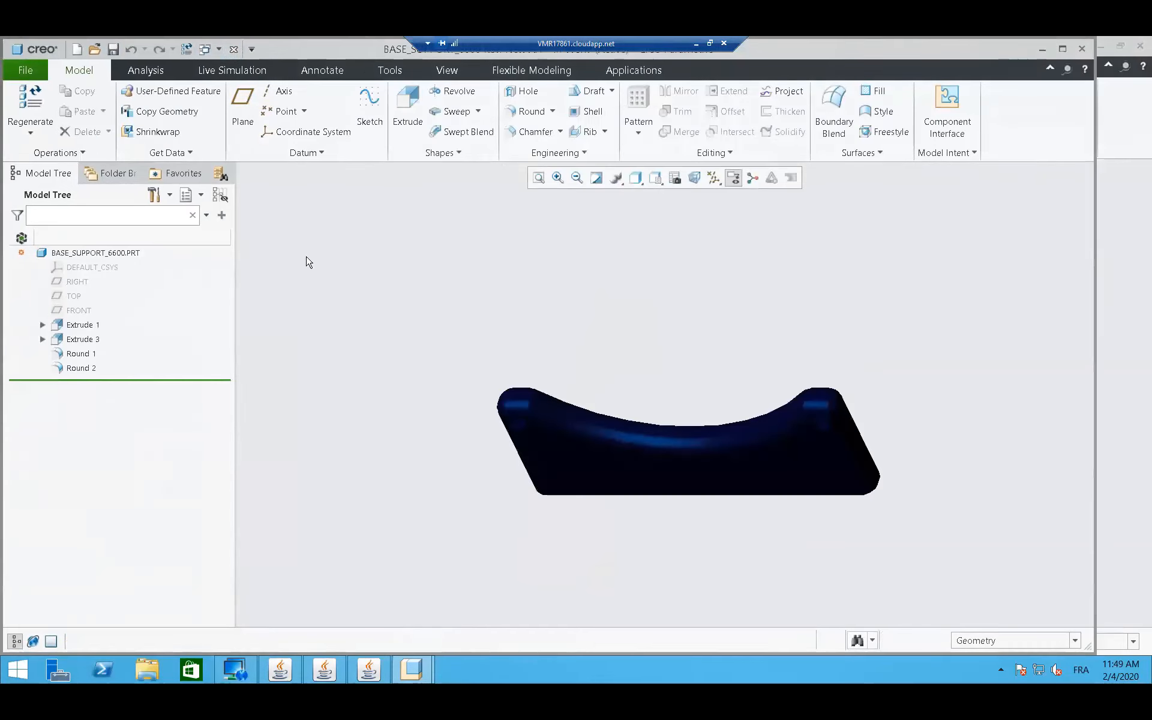
- Add a designated Yes No parameter named NOPART with the value YES to BASE_SUPPORT_6600.PRT
click(386, 70)
click(452, 92)
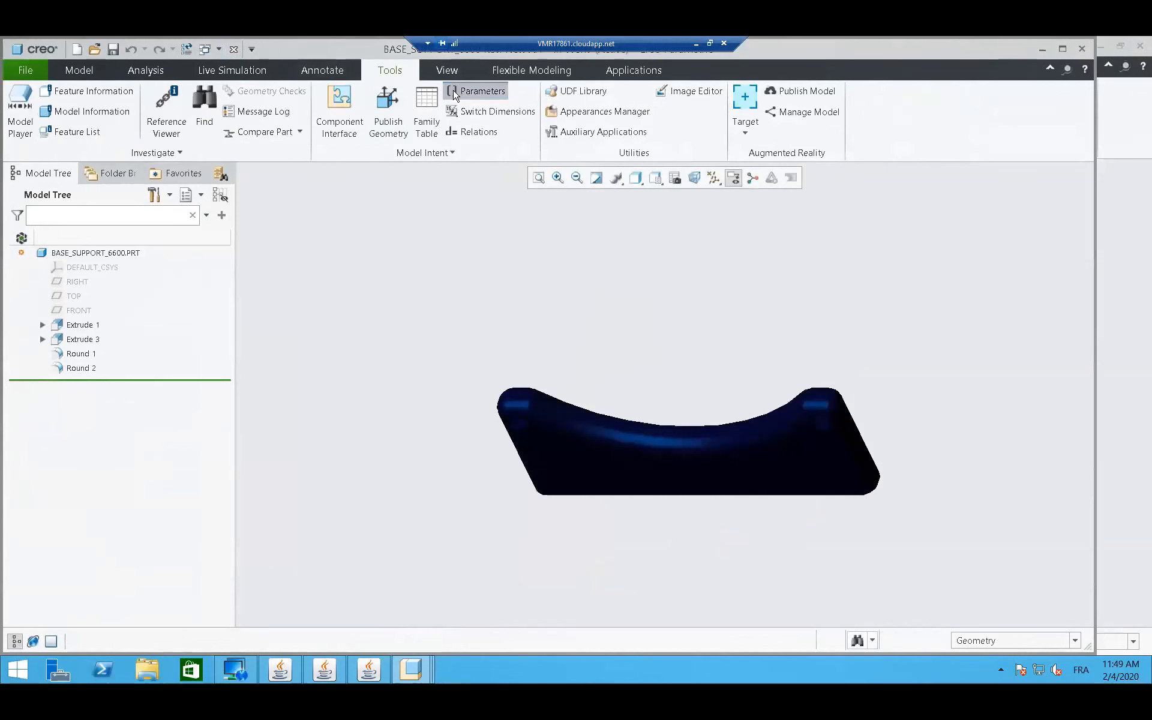
click(657, 499)
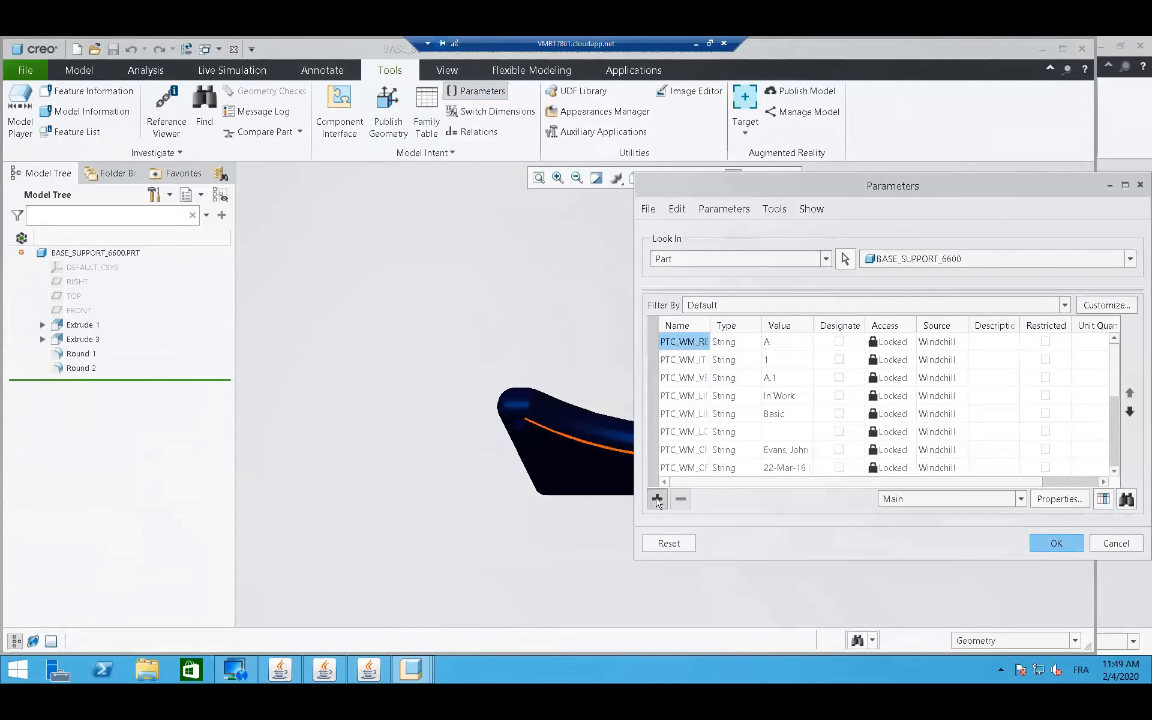
text(nopart)
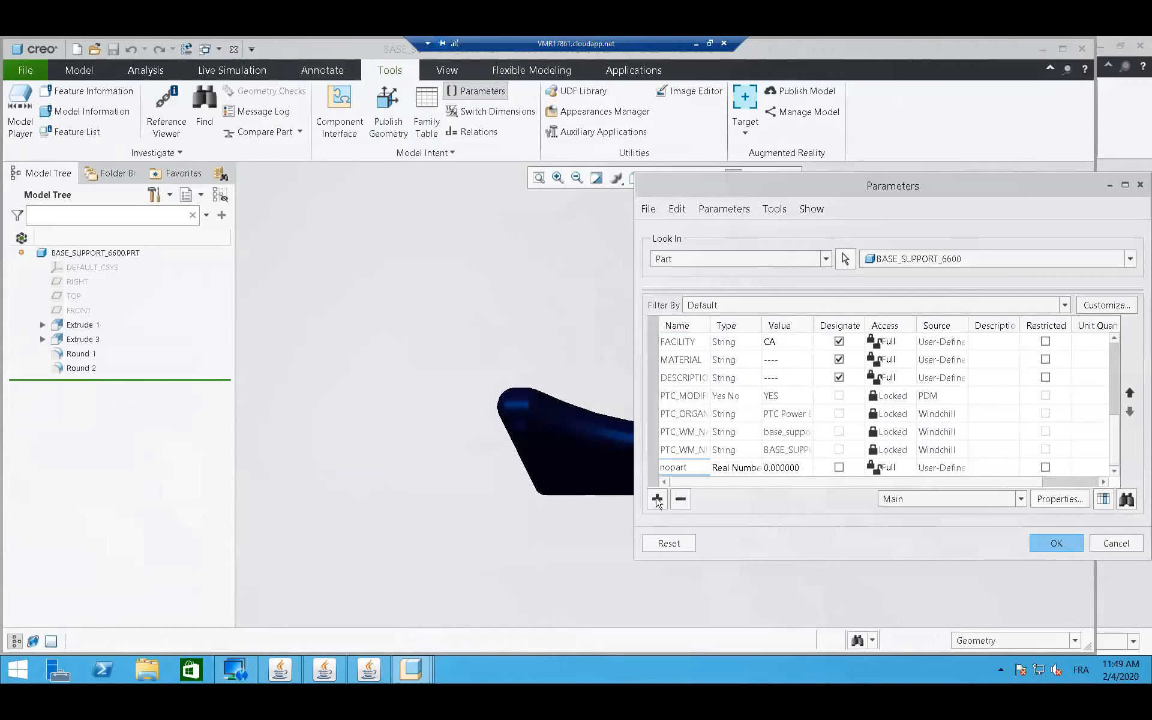
click(730, 469)
click(755, 468)
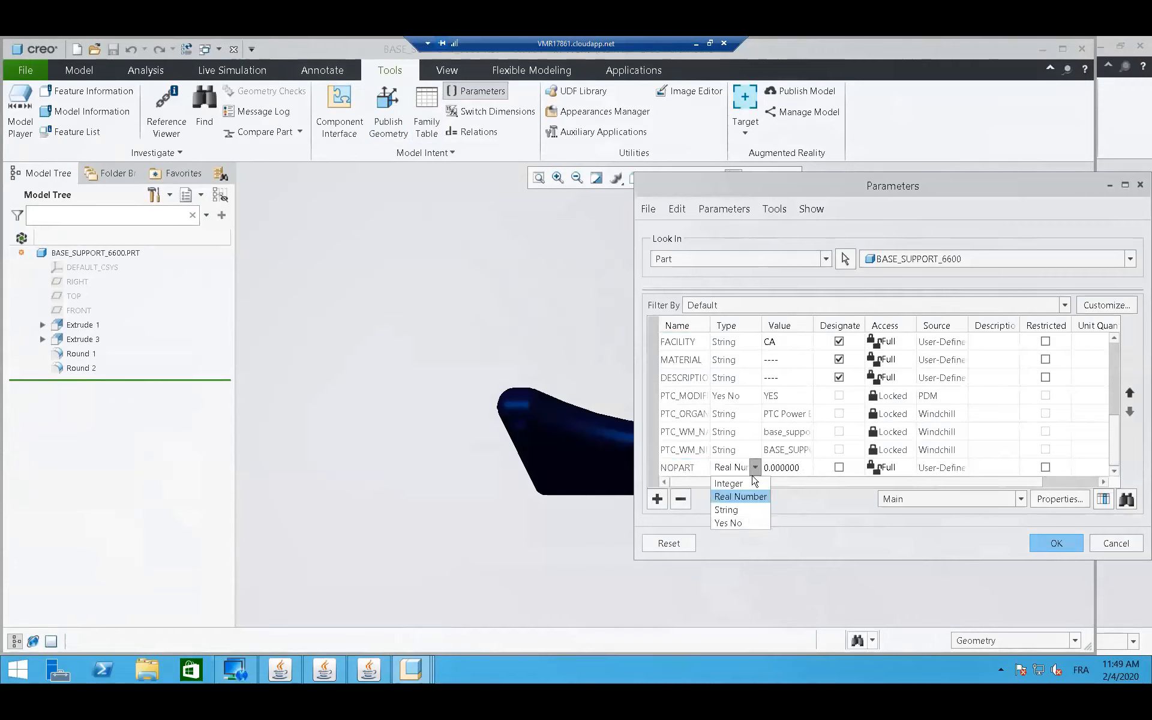
click(736, 523)
click(788, 469)
click(807, 467)
click(783, 498)
click(839, 467)
click(1055, 543)
- Save and close BASE_SUPPORT_6600.PRT, and open PUMP_INLET_FITTINGS.ASM in its own window
click(113, 49)
click(233, 49)
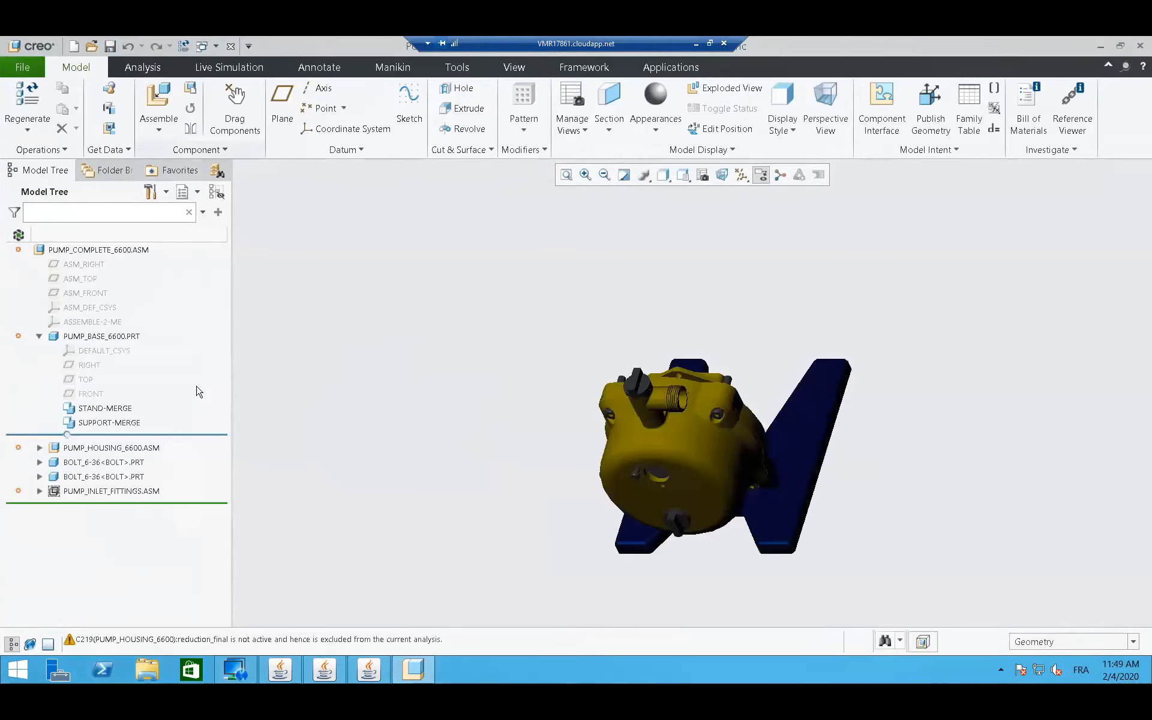
click(111, 491)
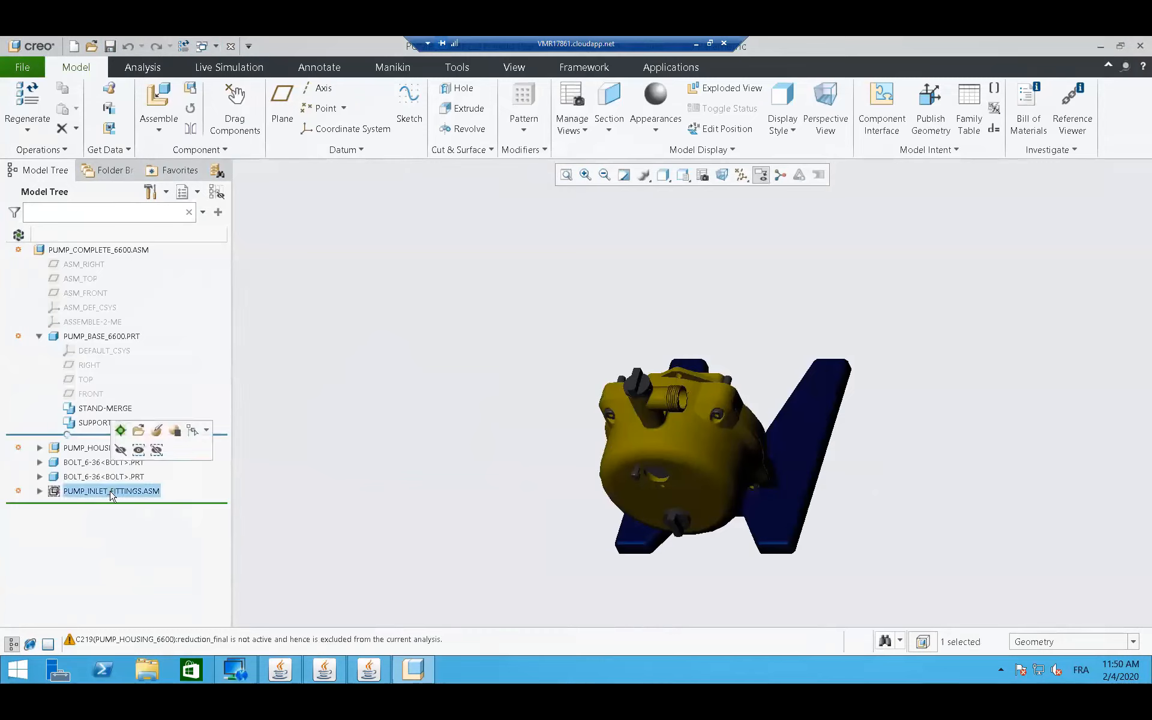
click(139, 431)
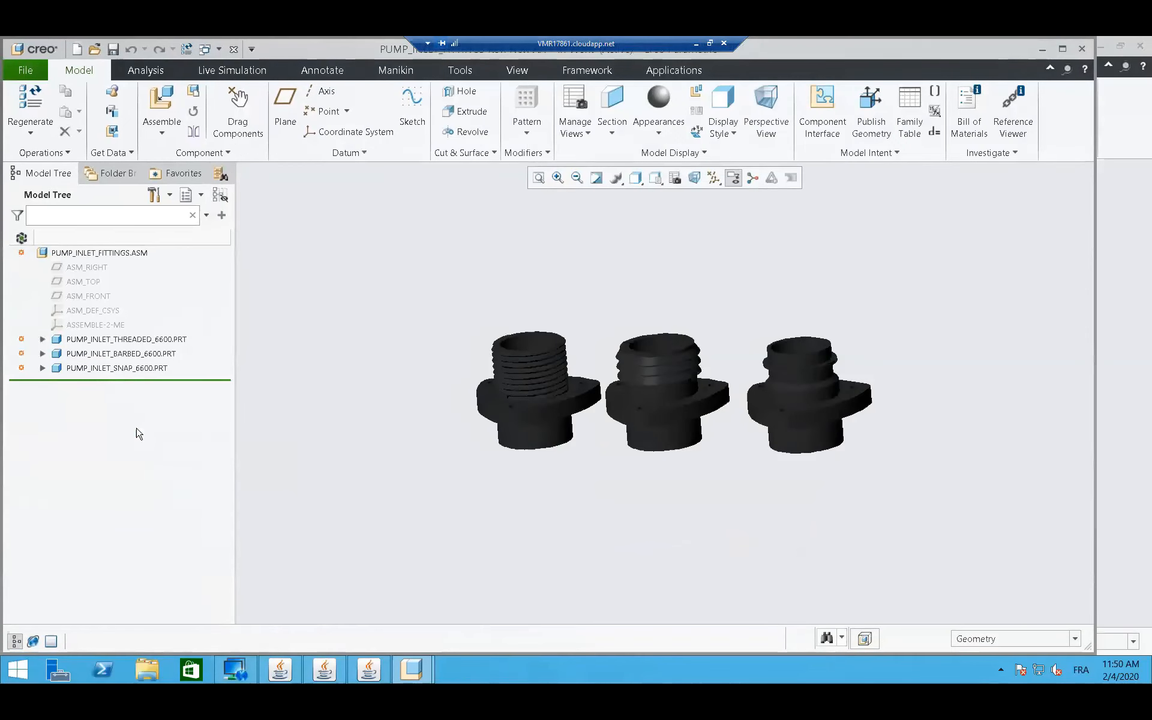
- Add a designated Yes No parameter named NOBOM with the value YES to PUMP_INLET_FITTINGS.ASM
click(460, 72)
click(376, 93)
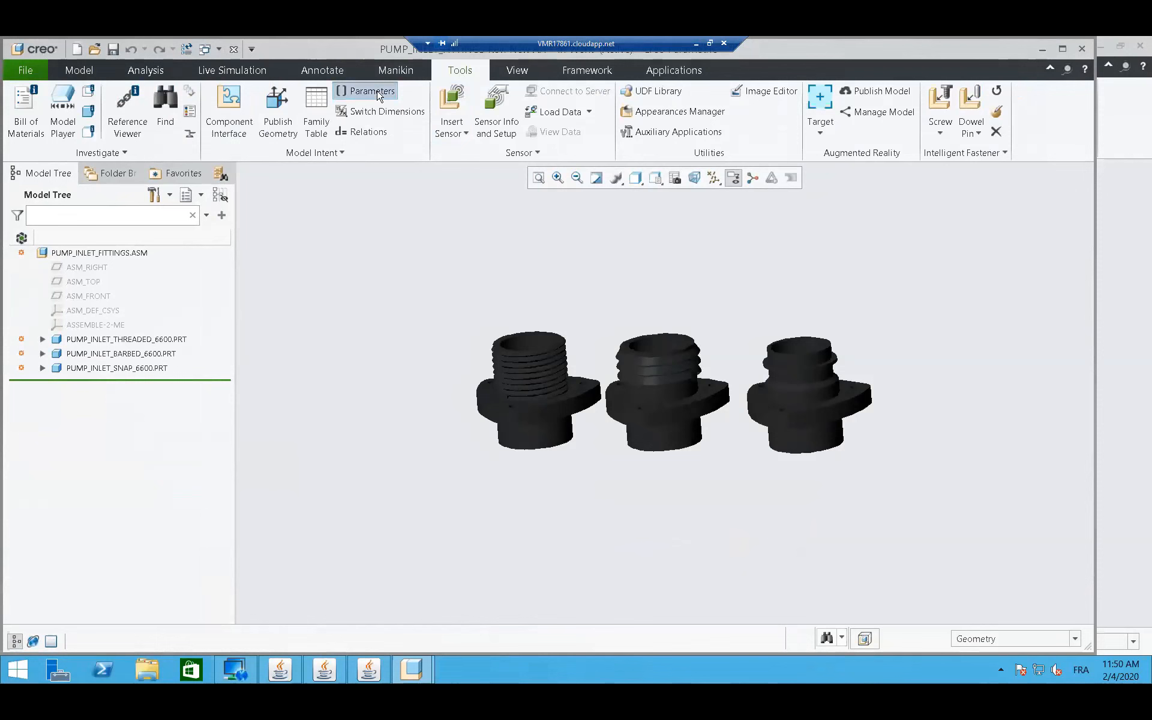
click(656, 499)
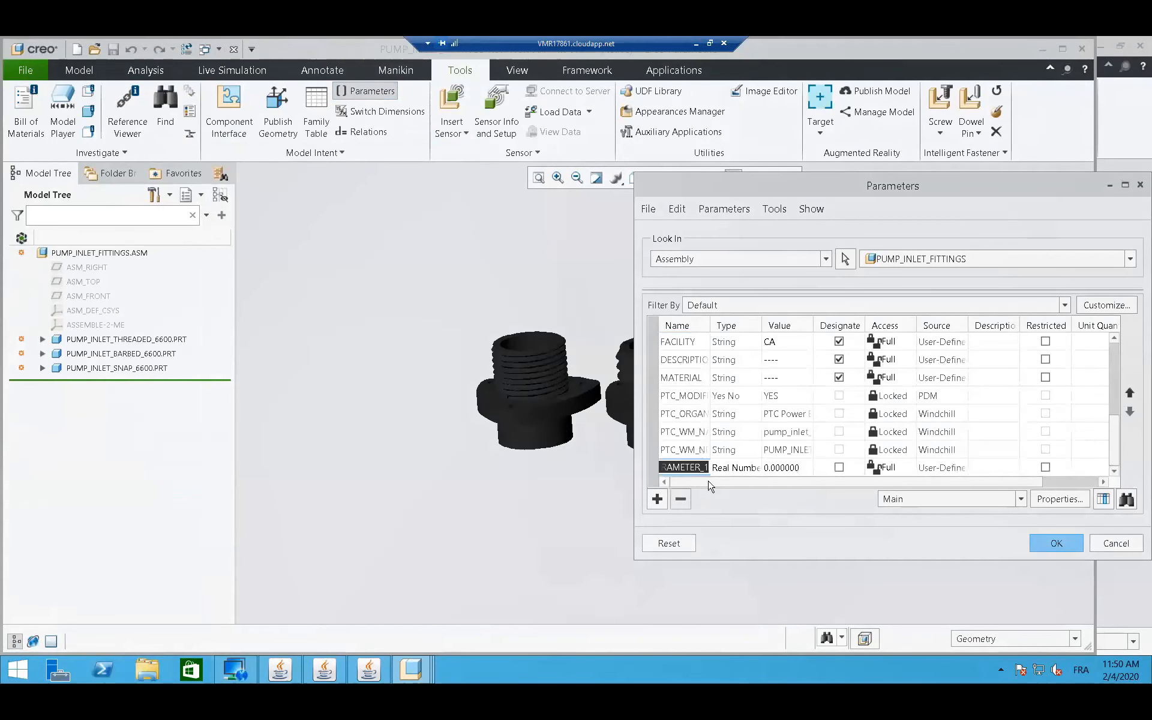
text(nobom)
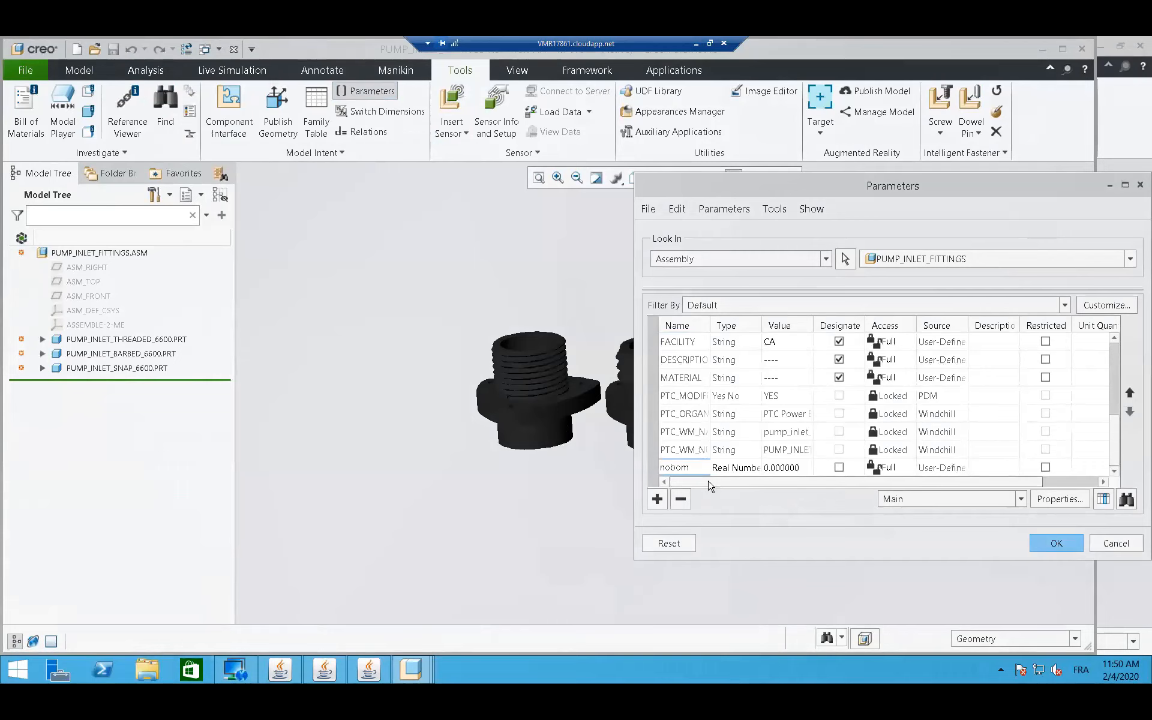
click(733, 468)
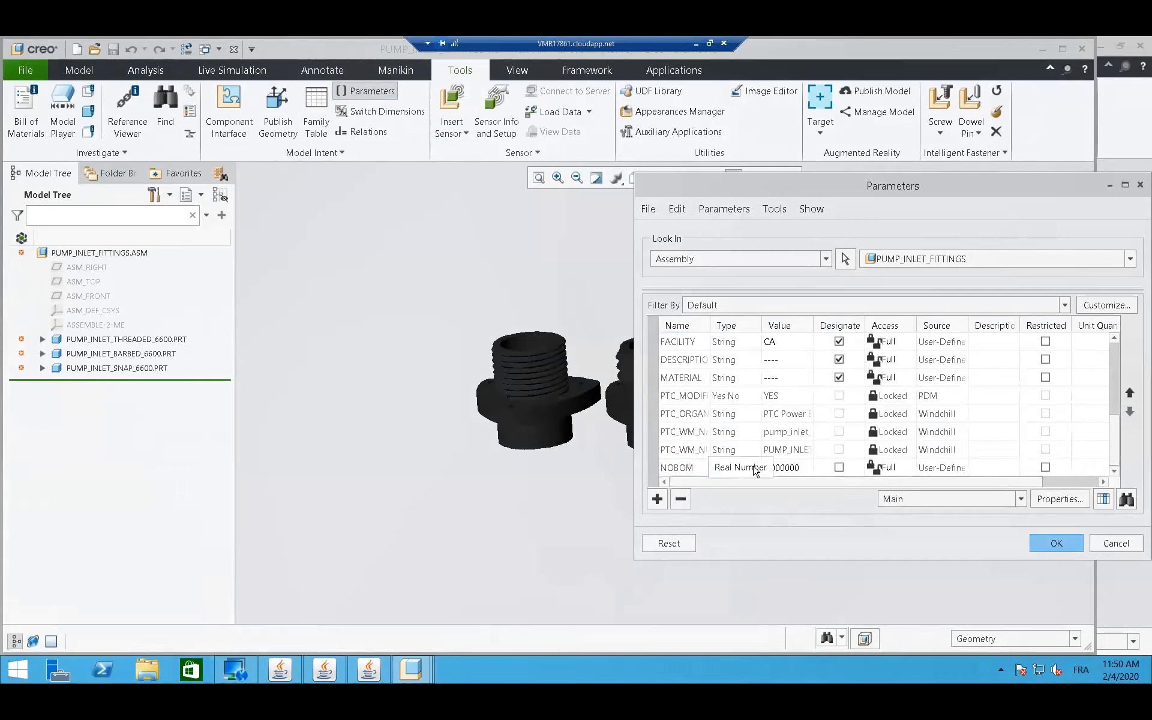
click(755, 467)
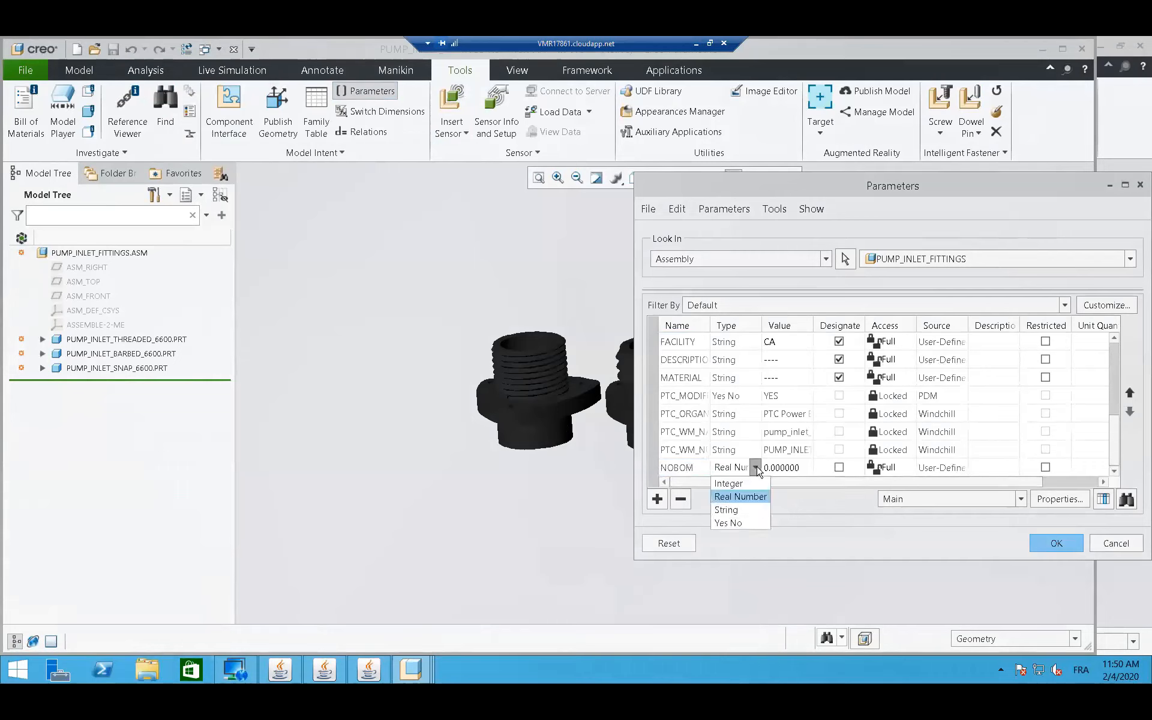
click(740, 526)
click(788, 469)
click(807, 468)
click(771, 496)
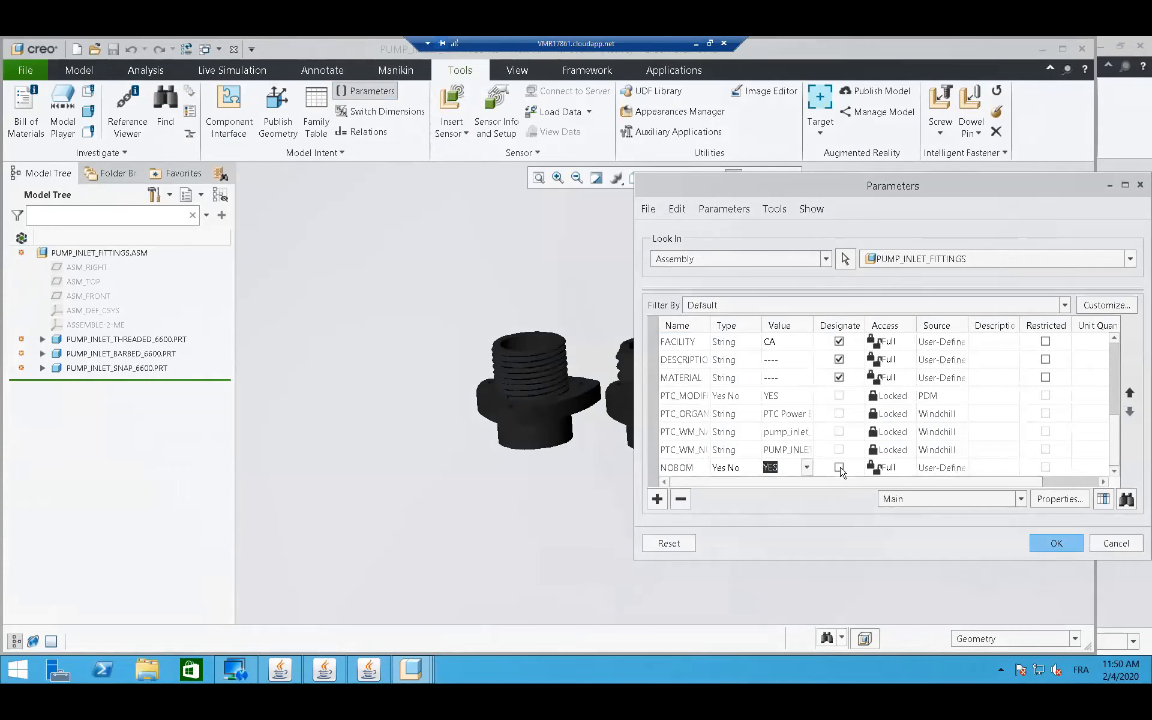
click(839, 468)
click(1043, 544)
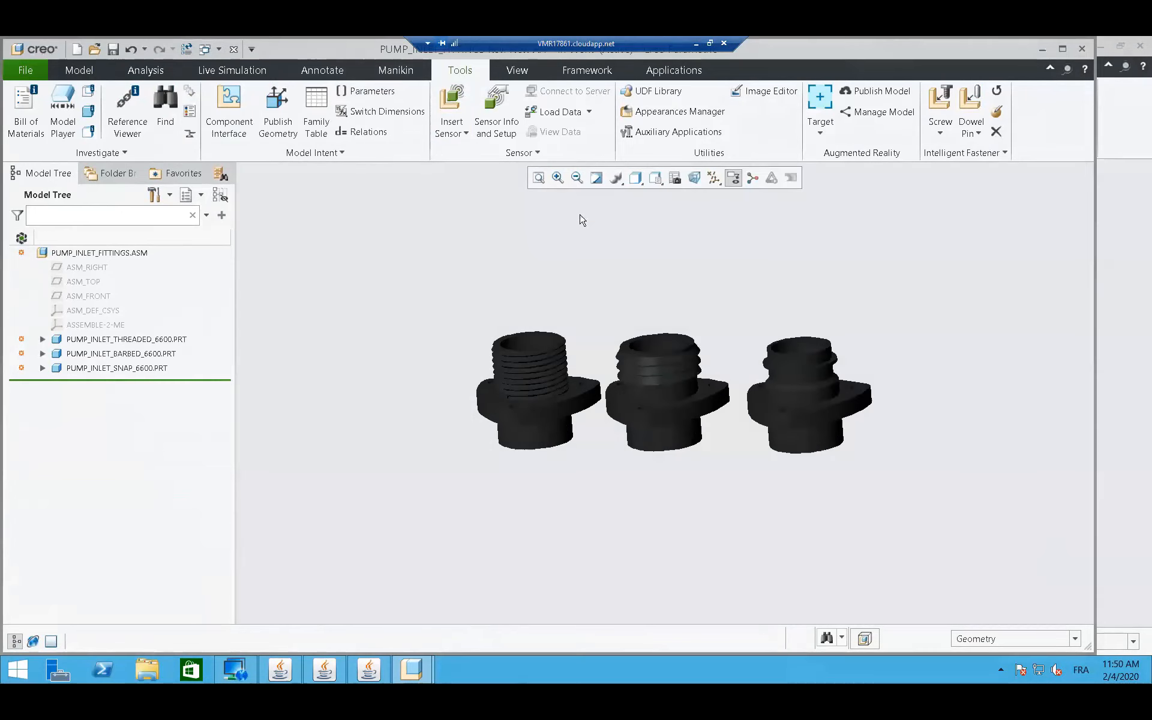
- Save PUMP_INLET_FITTINGS.ASM and close its window
click(113, 49)
click(233, 51)
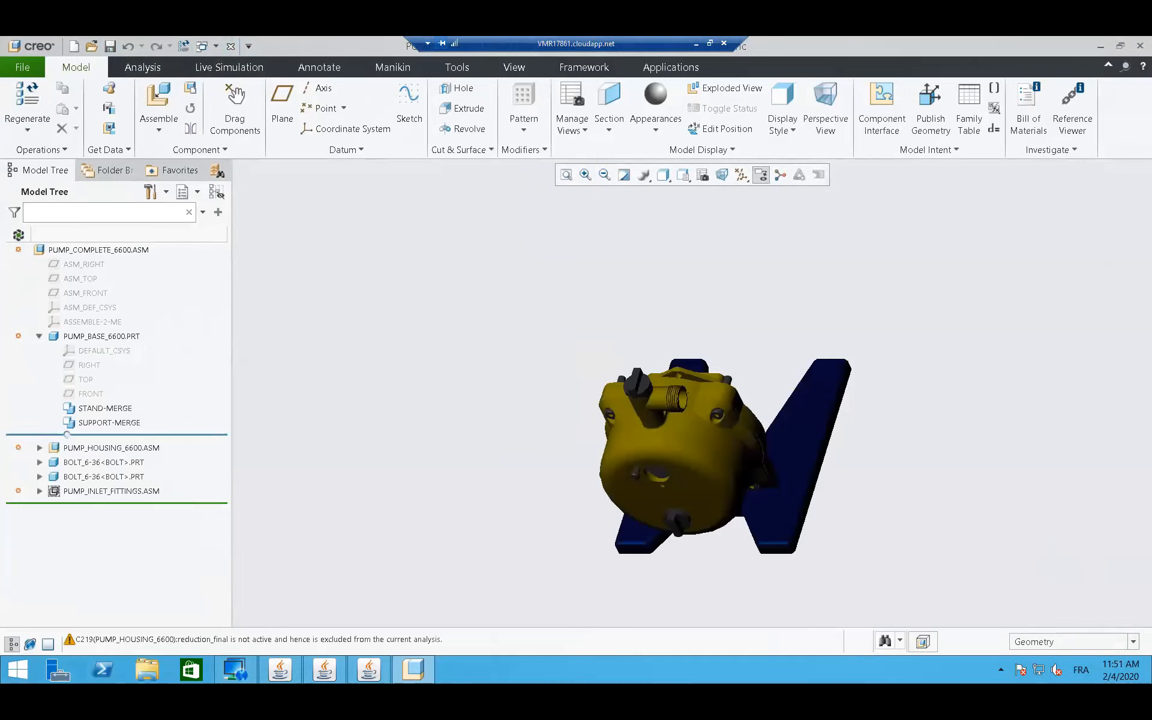
click(120, 254)
right_click(120, 254)
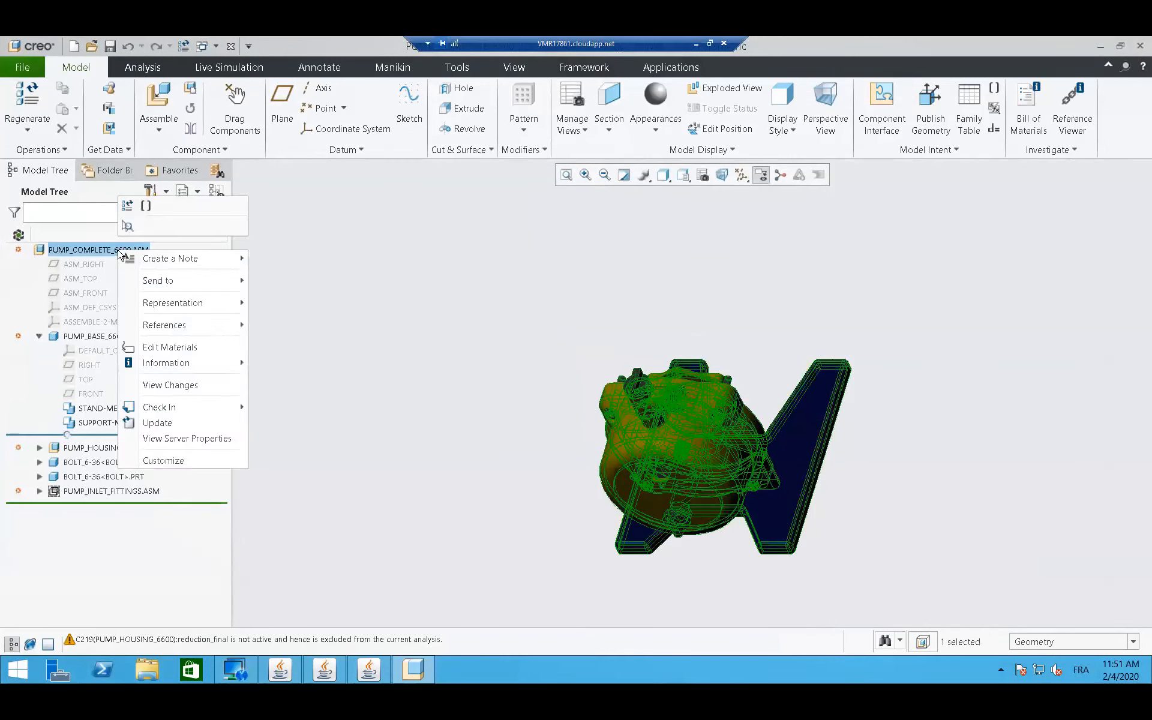
mouse_move(199, 411)
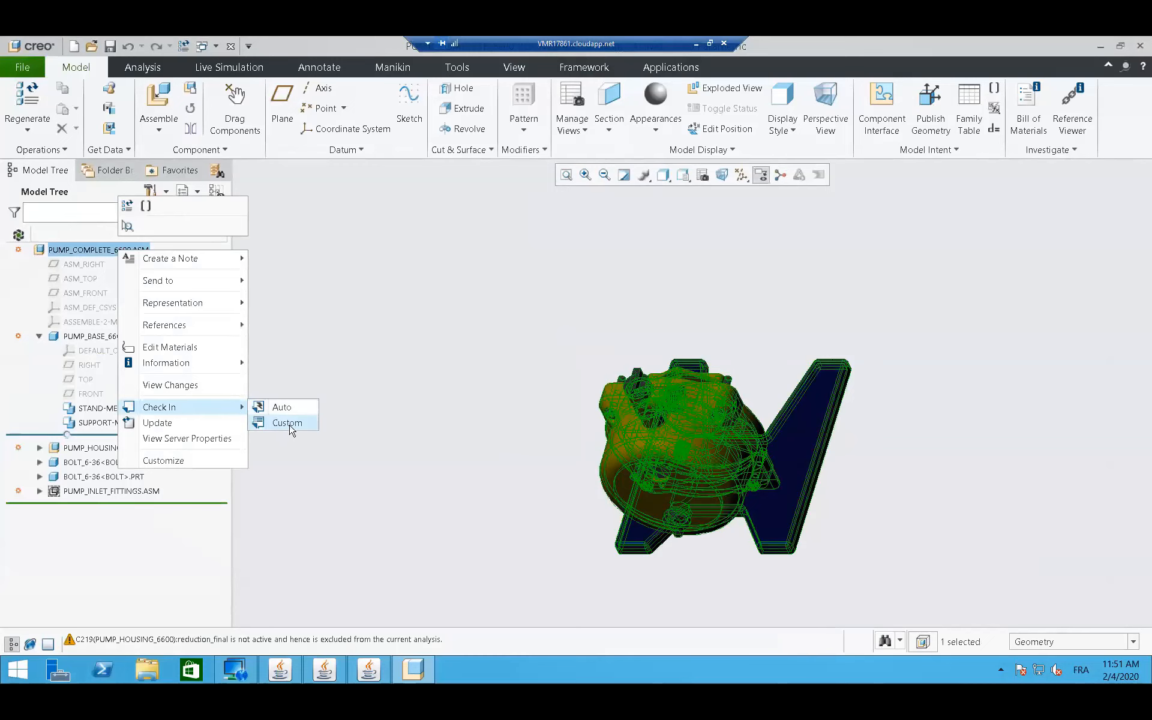
click(446, 455)
scroll(592, 447, up, 2)
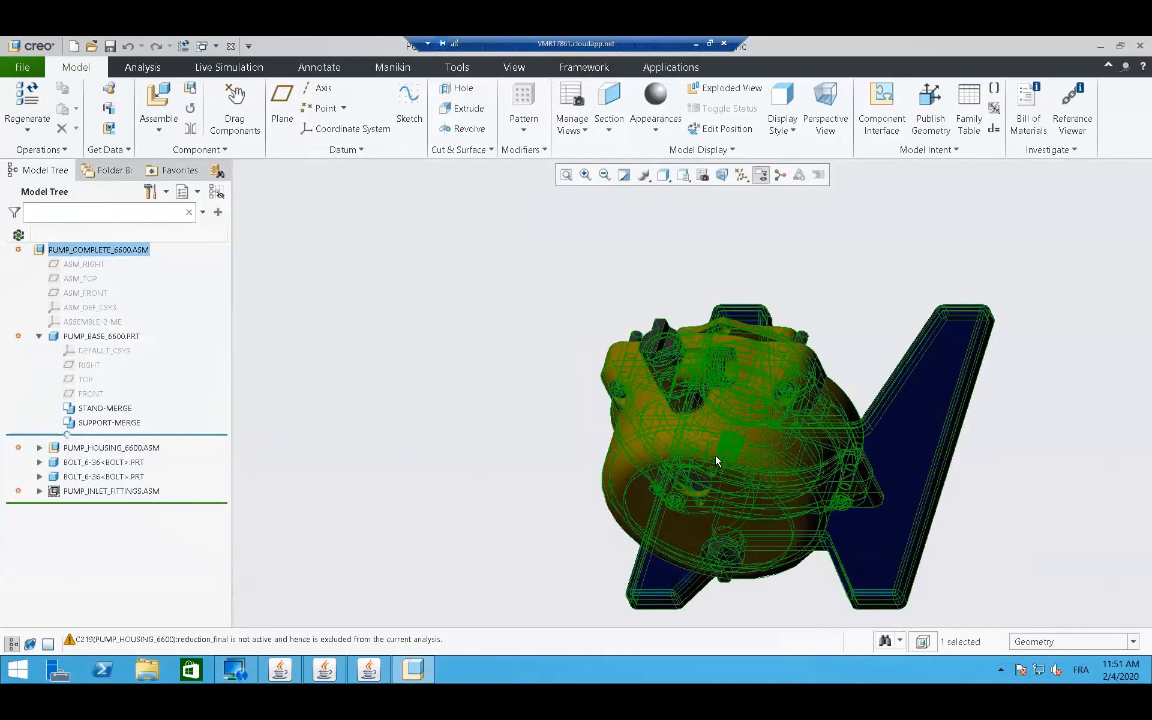
- Start a custom check-in of PUMP_COMPLETE_6600.ASM with the object type Models and Viewables
right_click(88, 252)
mouse_move(172, 413)
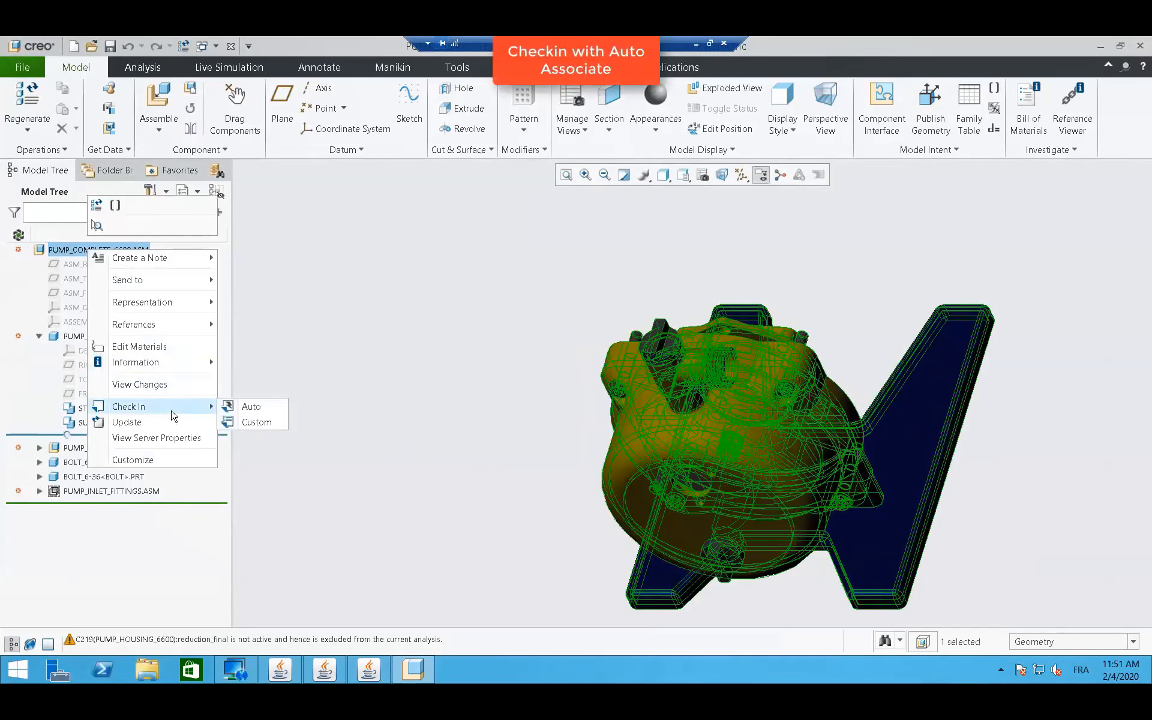
click(252, 423)
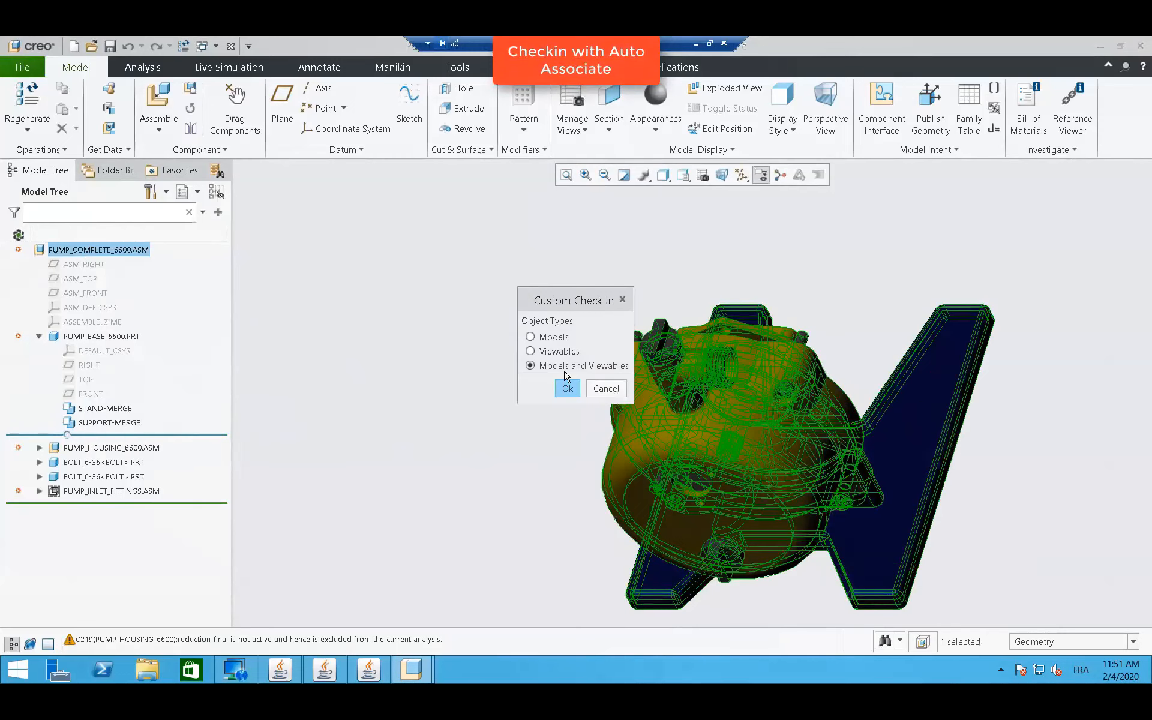
click(567, 388)
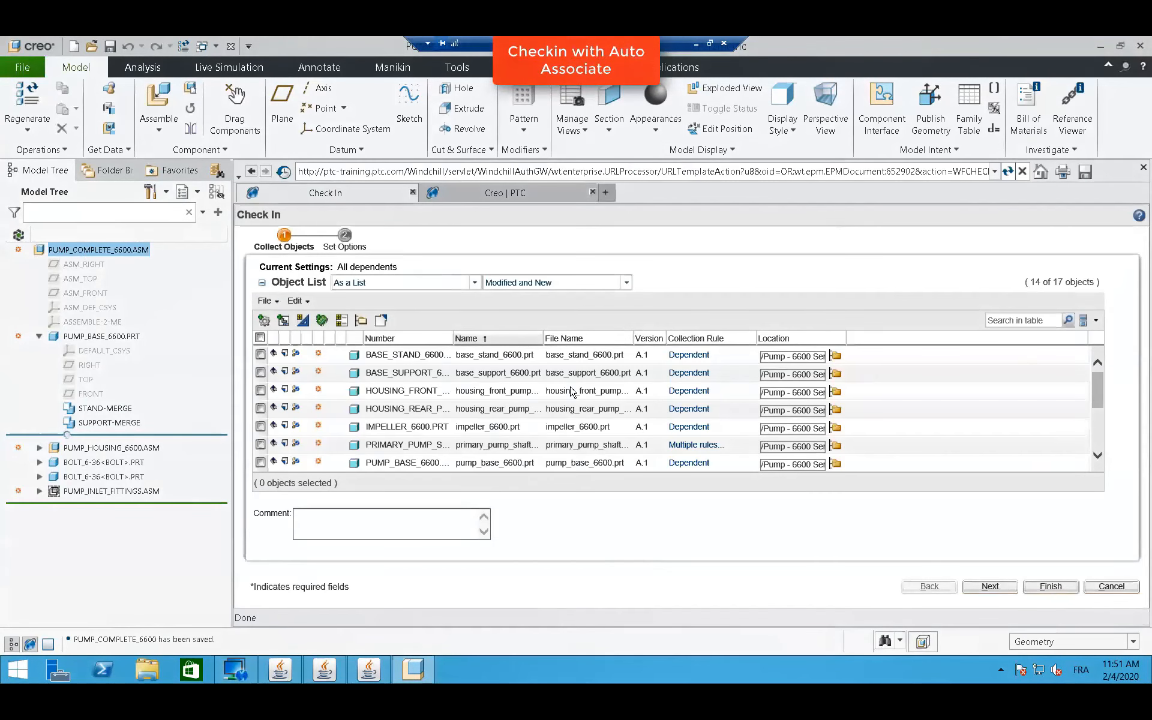
- Set the check-in location of all collected objects to the folder /Pump - 6600 Series/Engineering
click(260, 337)
click(361, 321)
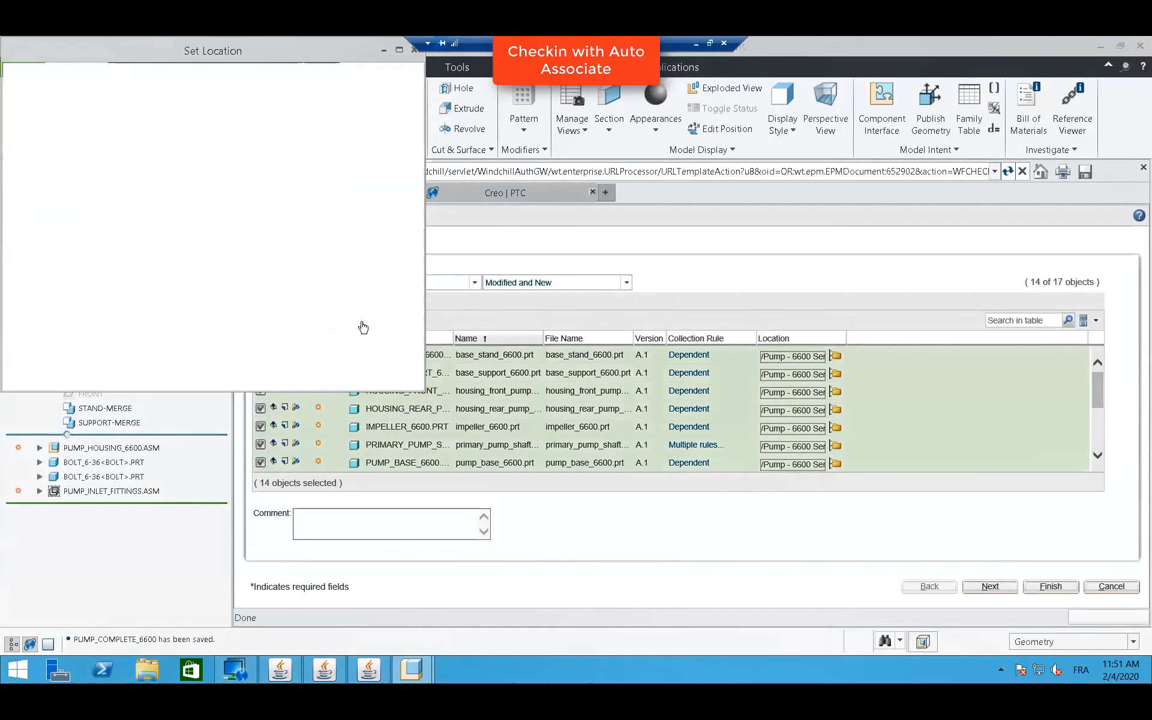
click(110, 142)
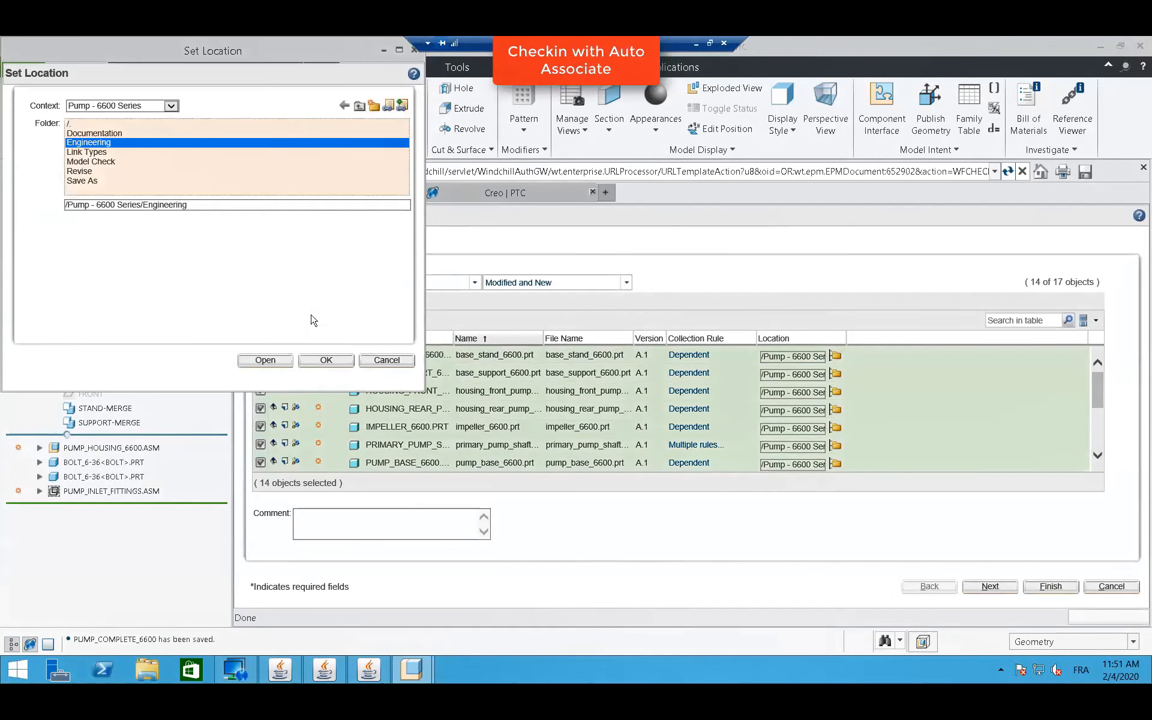
click(326, 362)
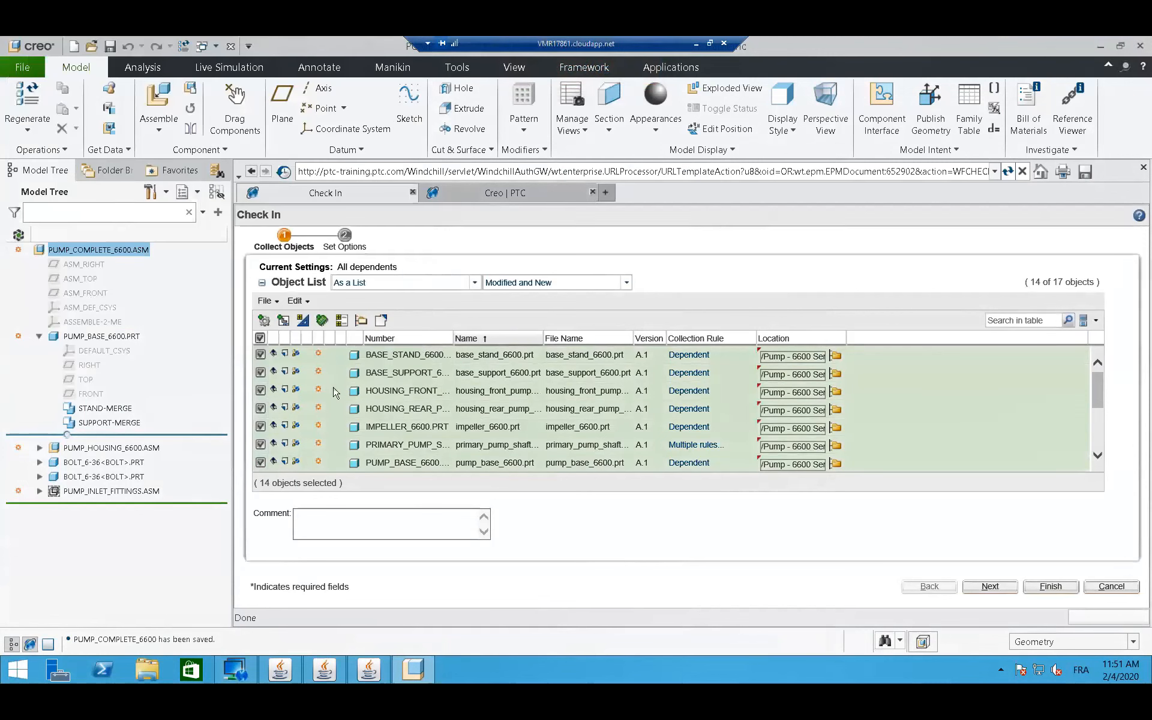
- Complete the check-in with Auto Associate Parts to CAD Documents and Remove from Workspace enabled, and erase the checked-in objects from the session
click(991, 588)
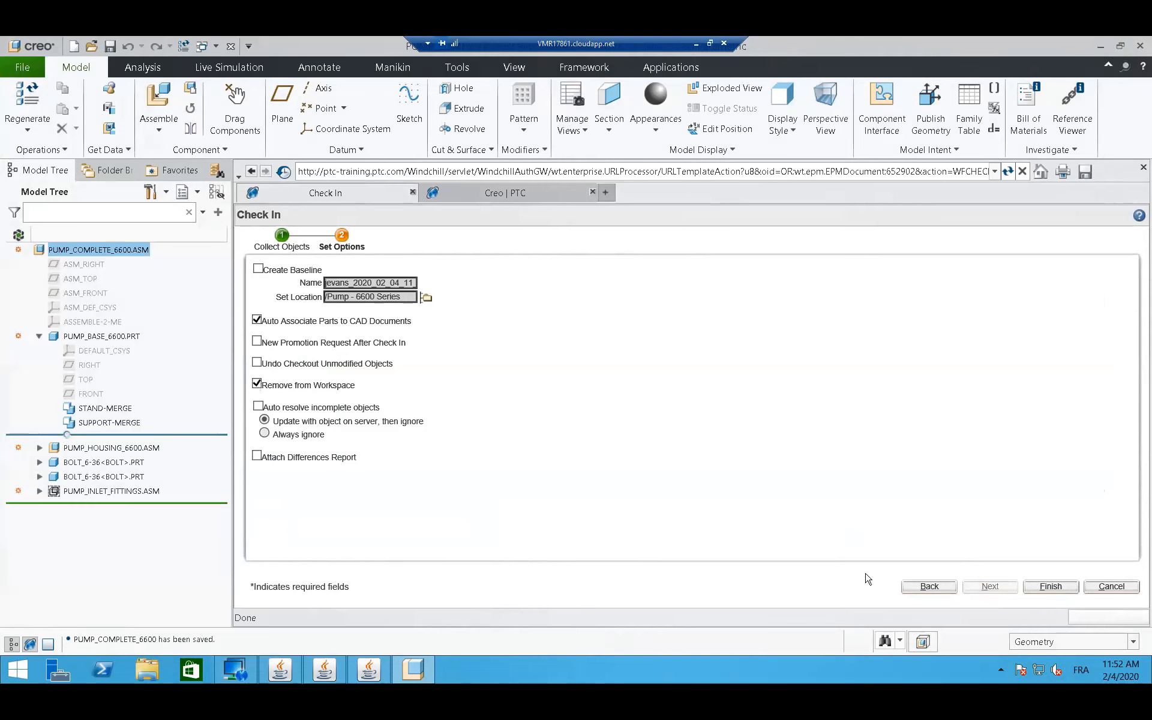
click(1058, 588)
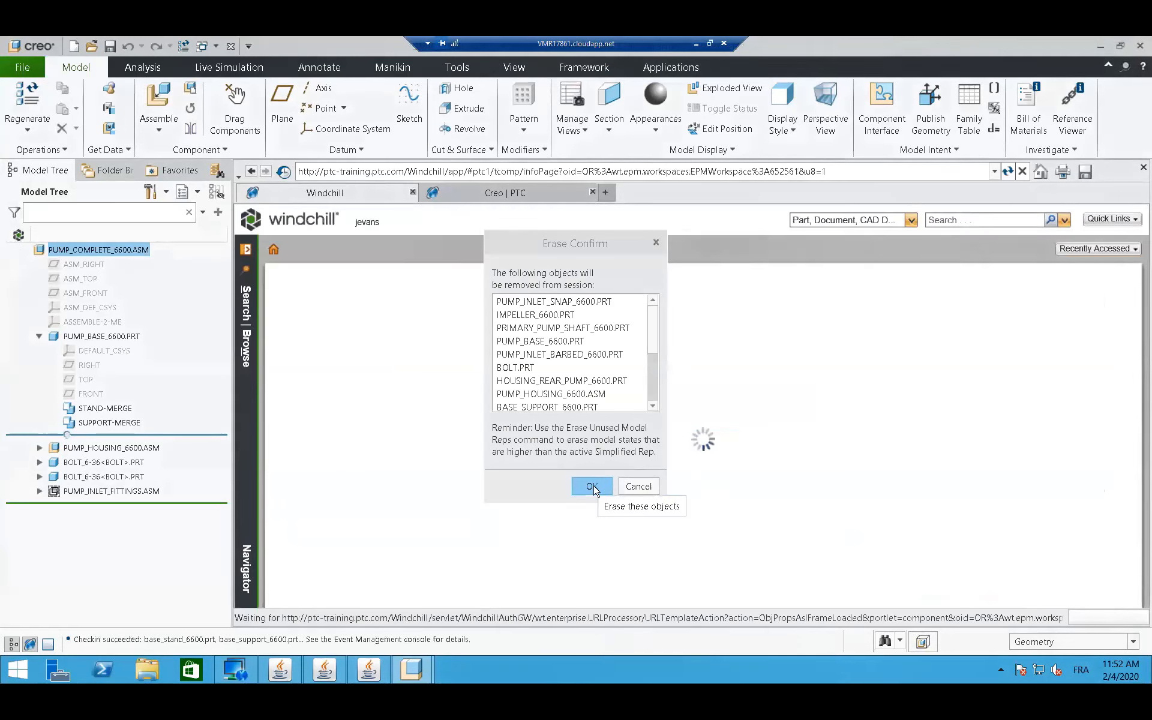
click(593, 486)
click(594, 488)
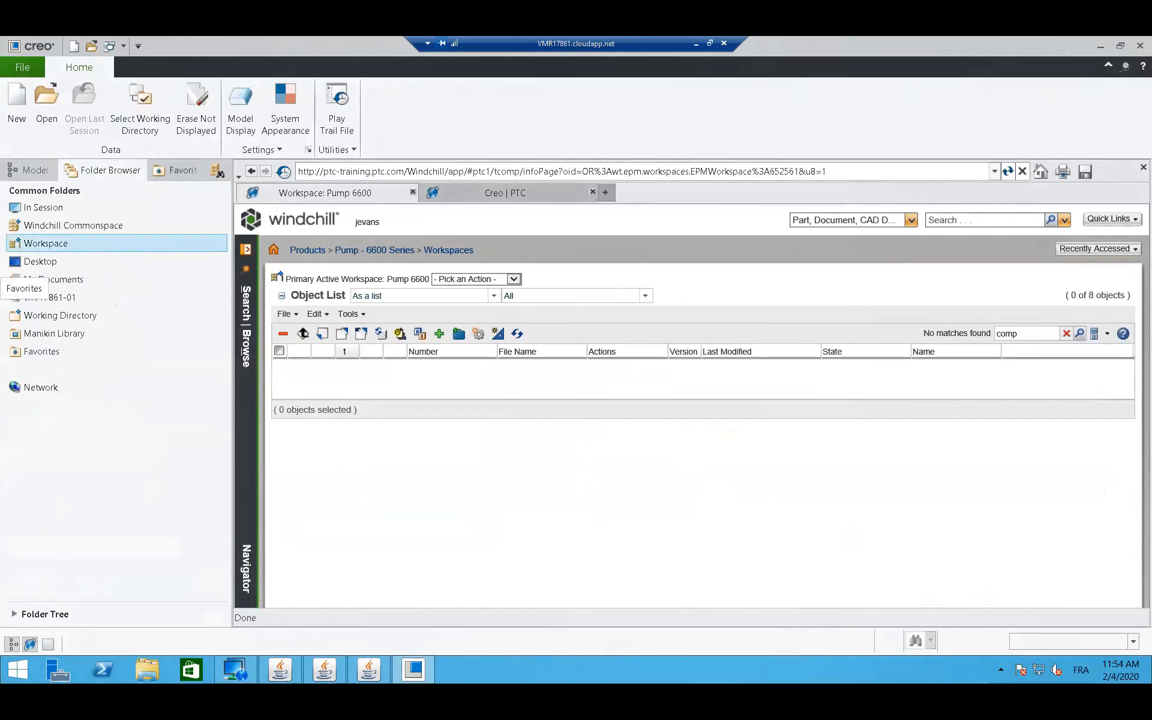
- Search Windchill for pump_compl* and open the information page of the part PUMP_COMPLETE_6600
click(965, 223)
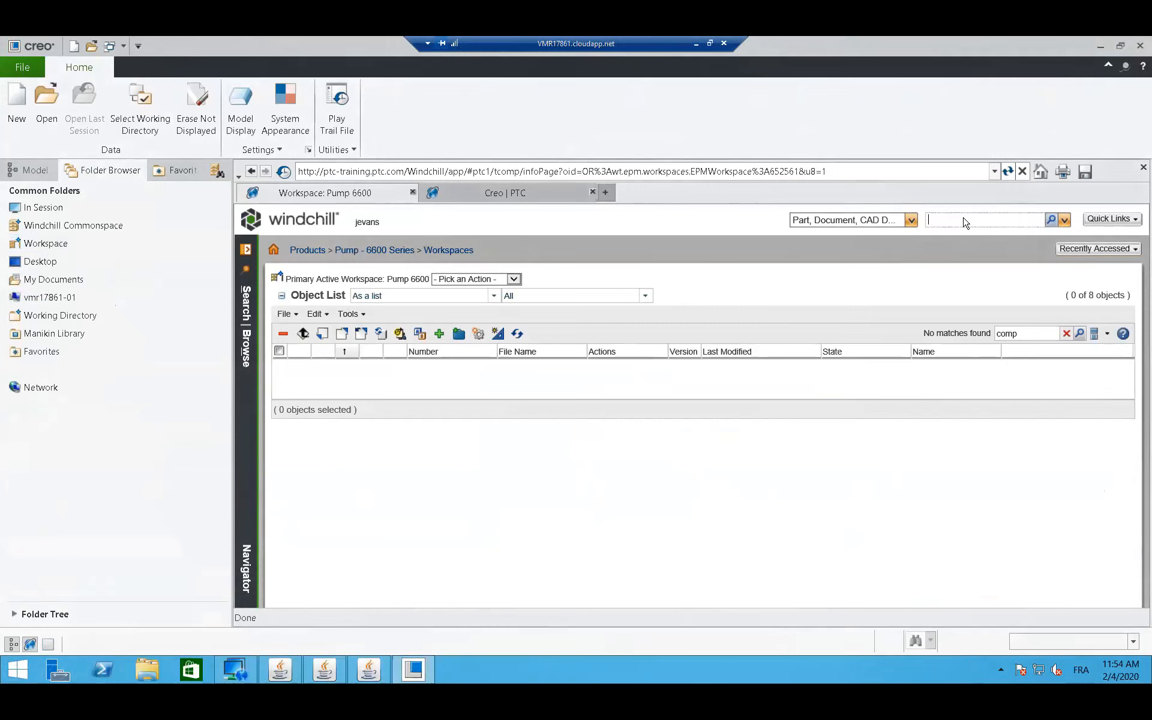
text(pump_compl*)
key(Return)
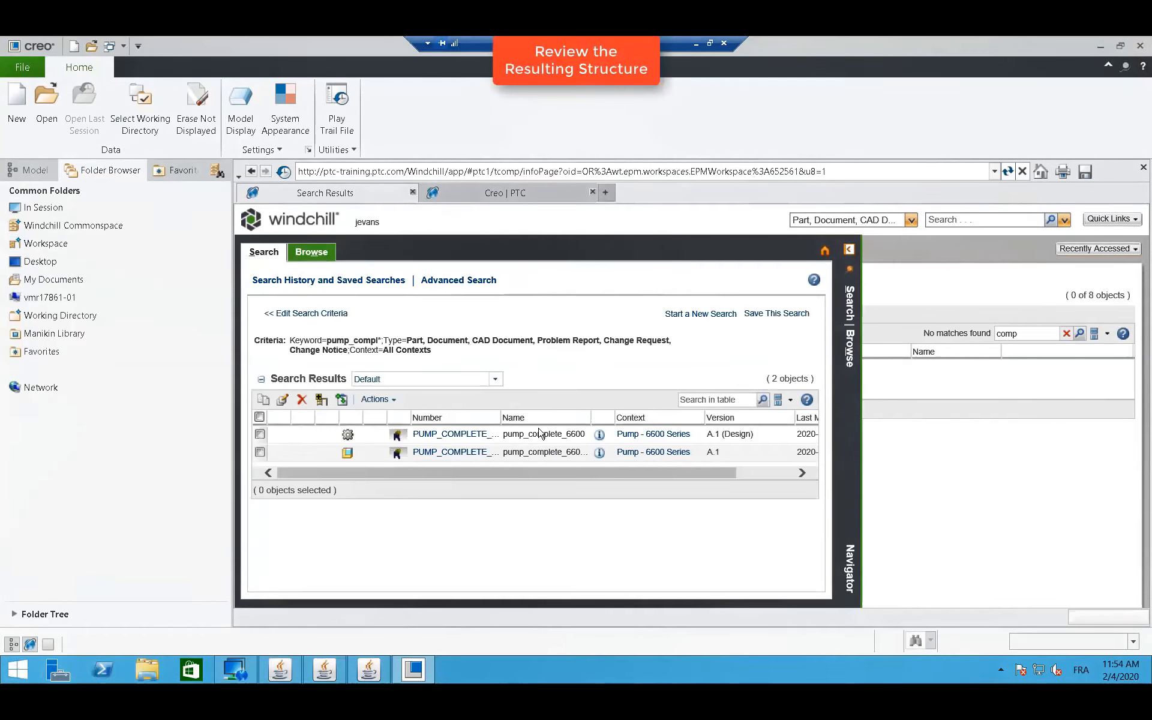
click(600, 435)
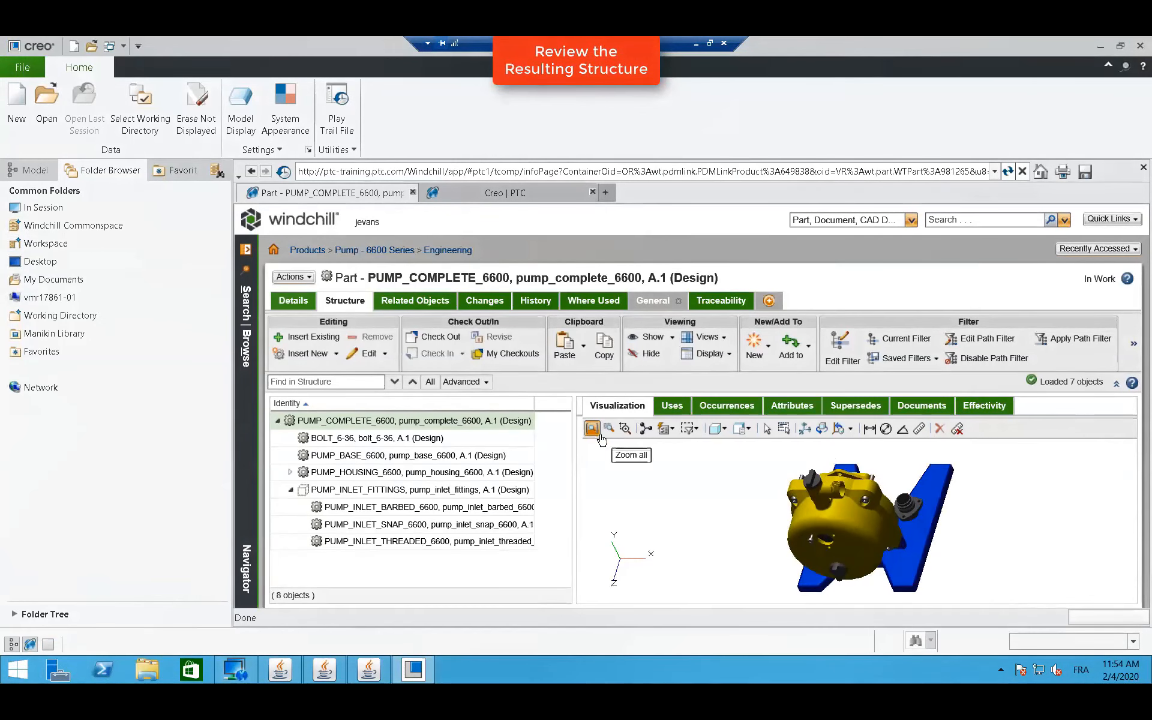
- Review the Single-Level BOM report of PUMP_INLET_FITTINGS from the part structure and close it
click(334, 494)
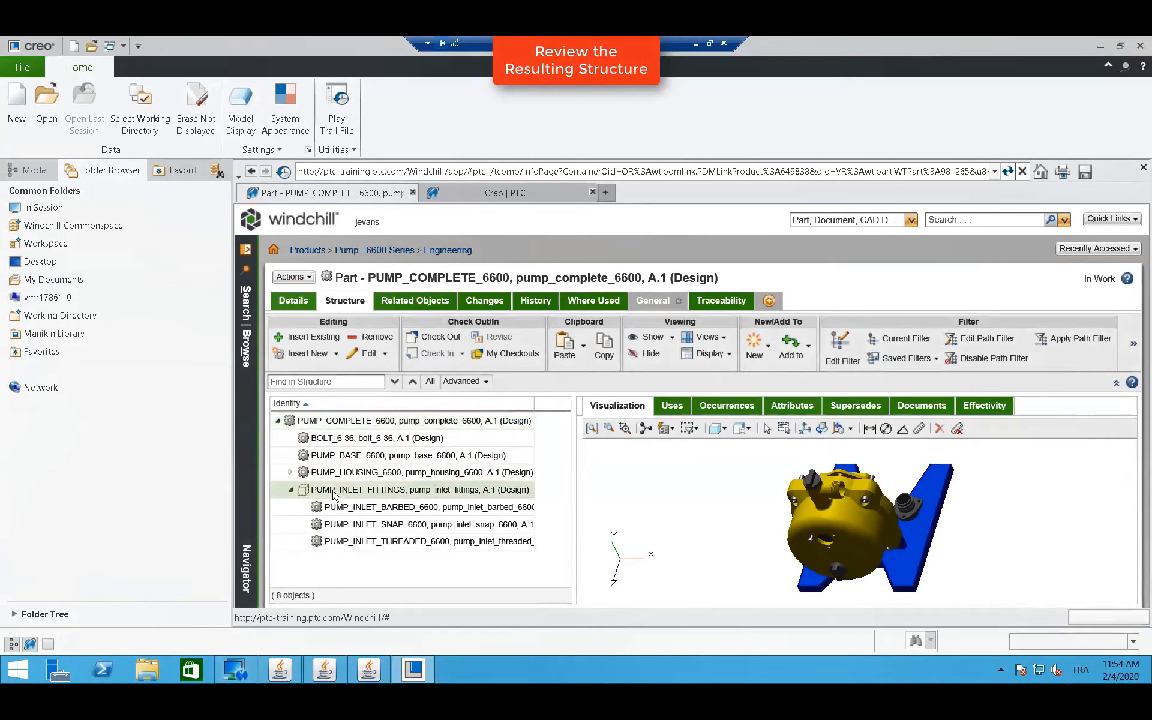
click(1133, 349)
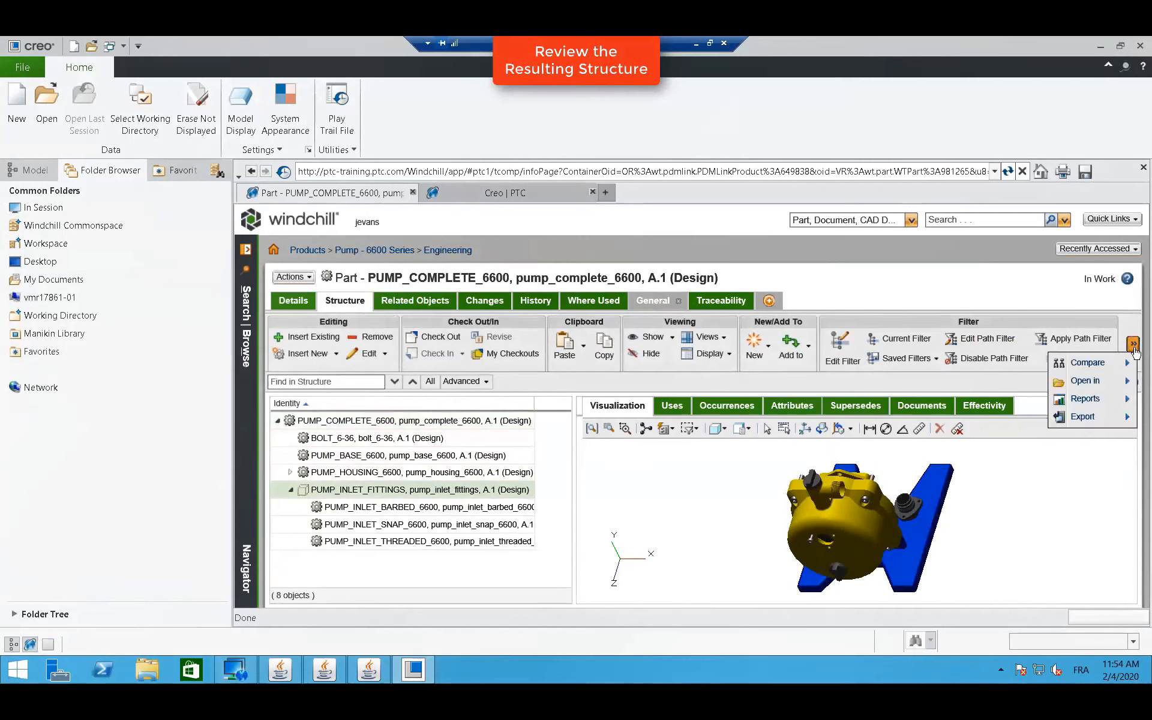
mouse_move(1101, 400)
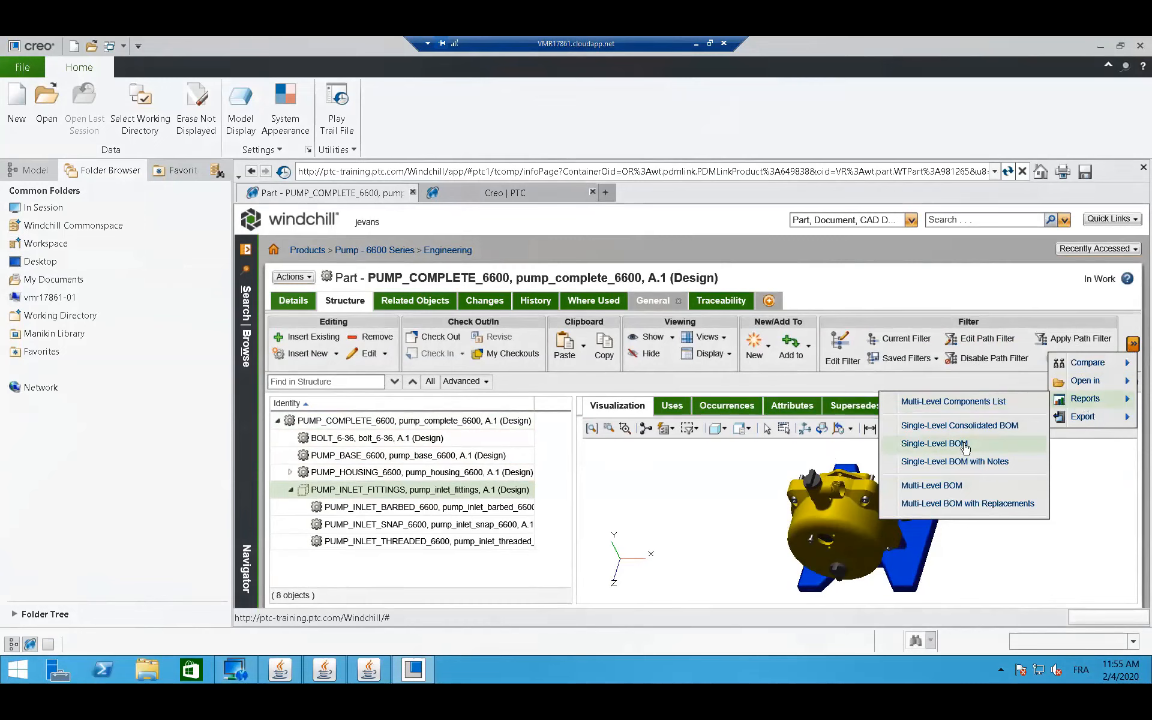
click(934, 444)
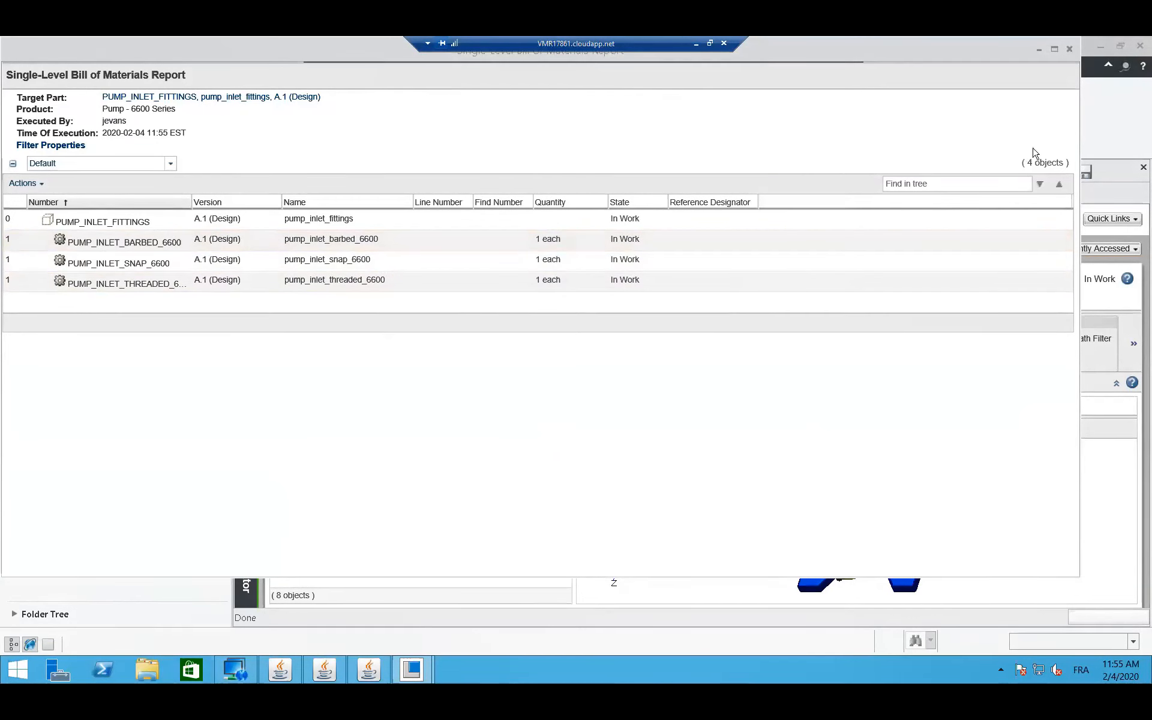
click(1069, 50)
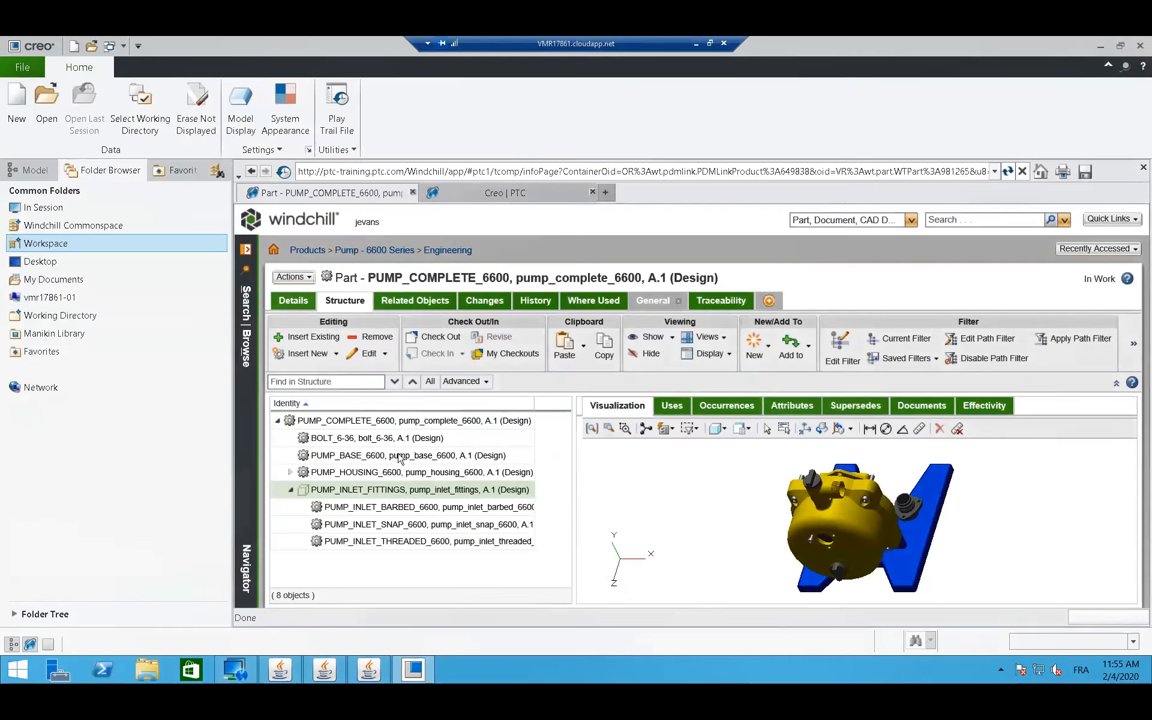
- Review the Single-Level BOM report of the top-level part PUMP_COMPLETE_6600 and close it
click(339, 421)
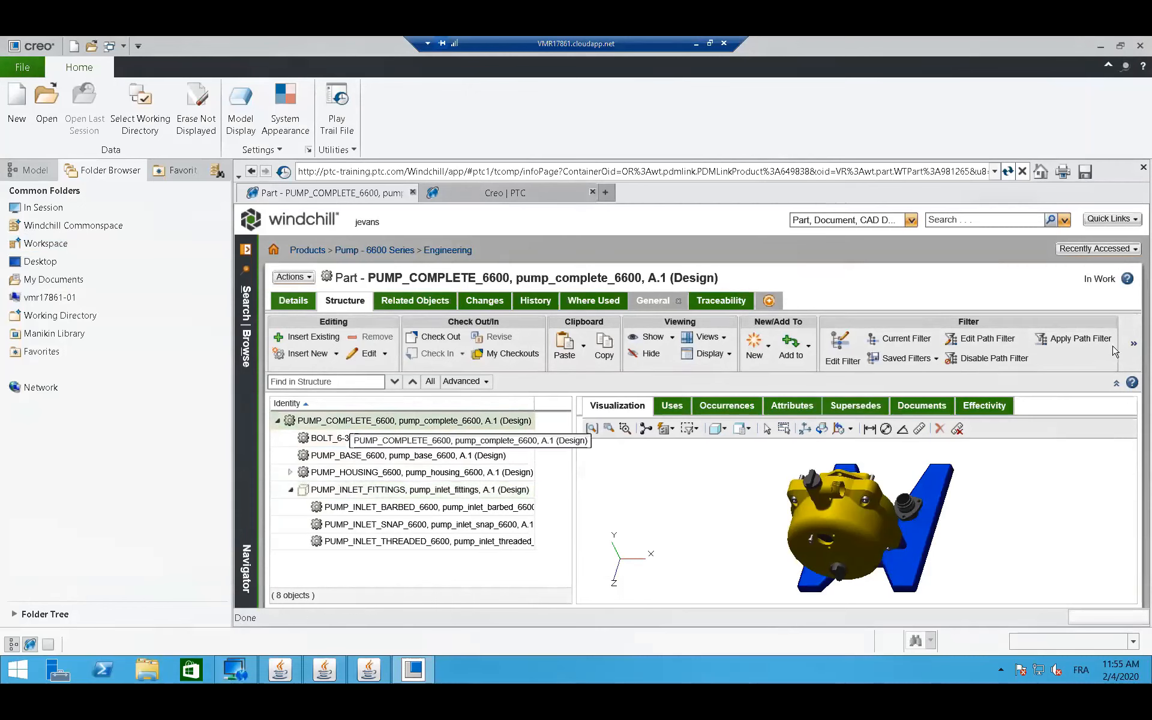
click(1133, 345)
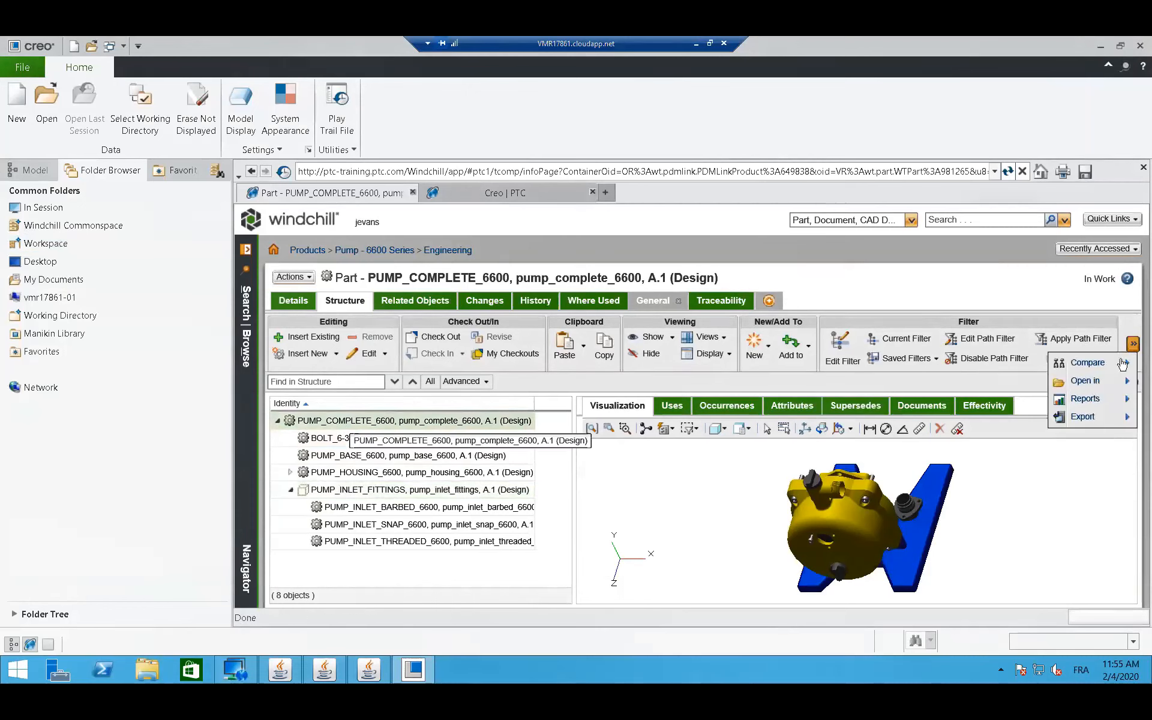
mouse_move(1093, 406)
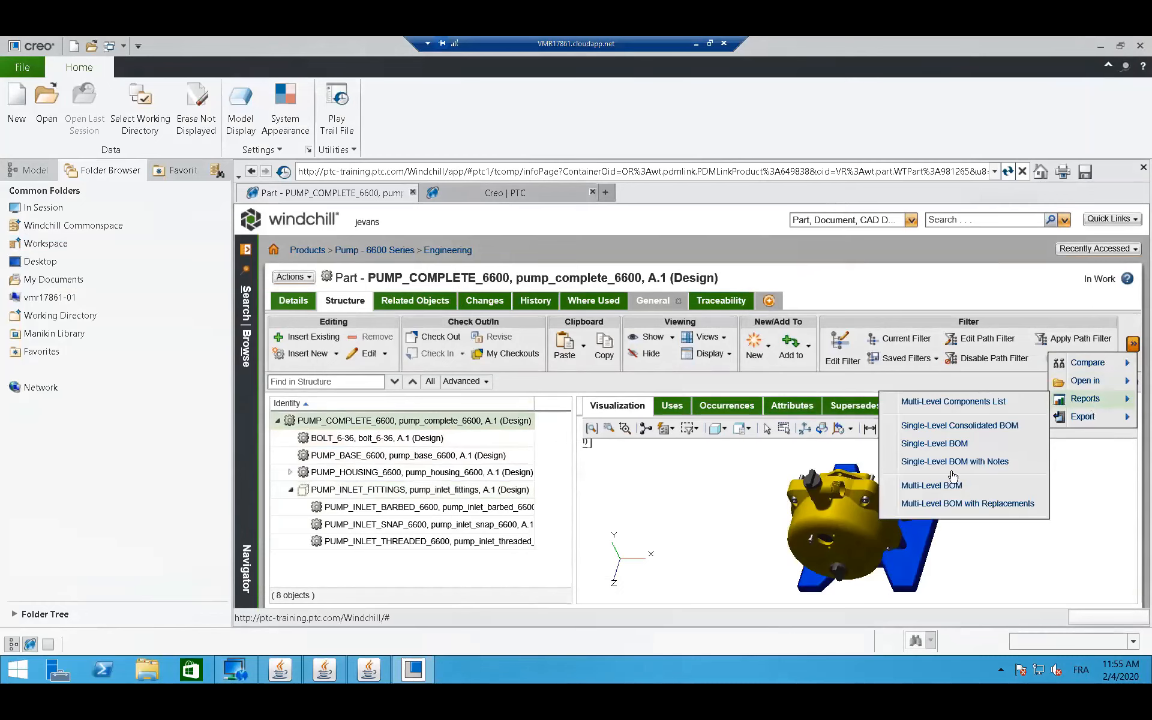
click(939, 444)
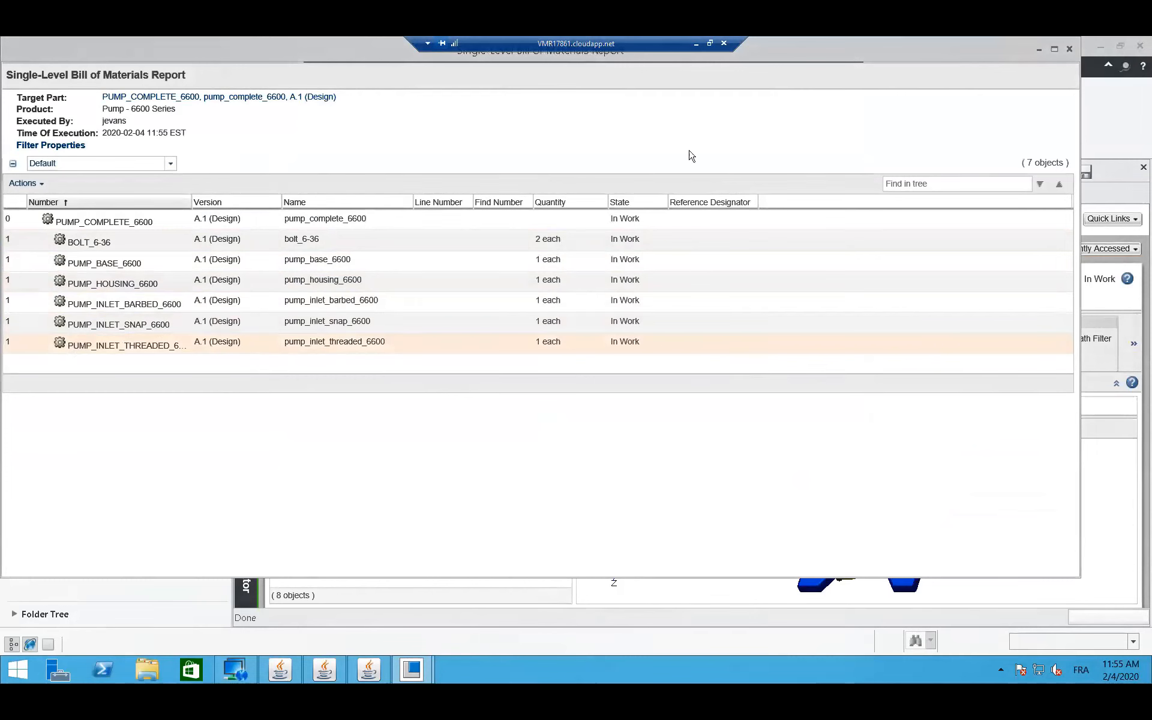
click(1070, 50)
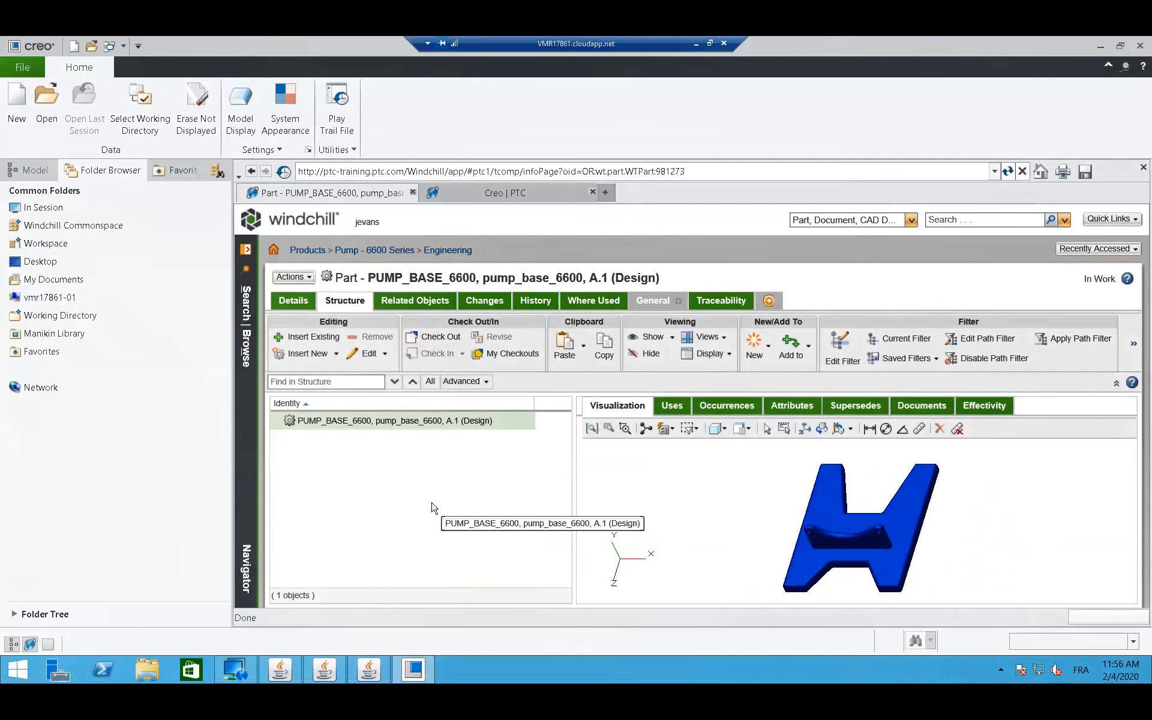
- Open the CAD document pump_base_6600.prt from the related CAD/Dynamic documents of the part PUMP_BASE_6600
click(419, 302)
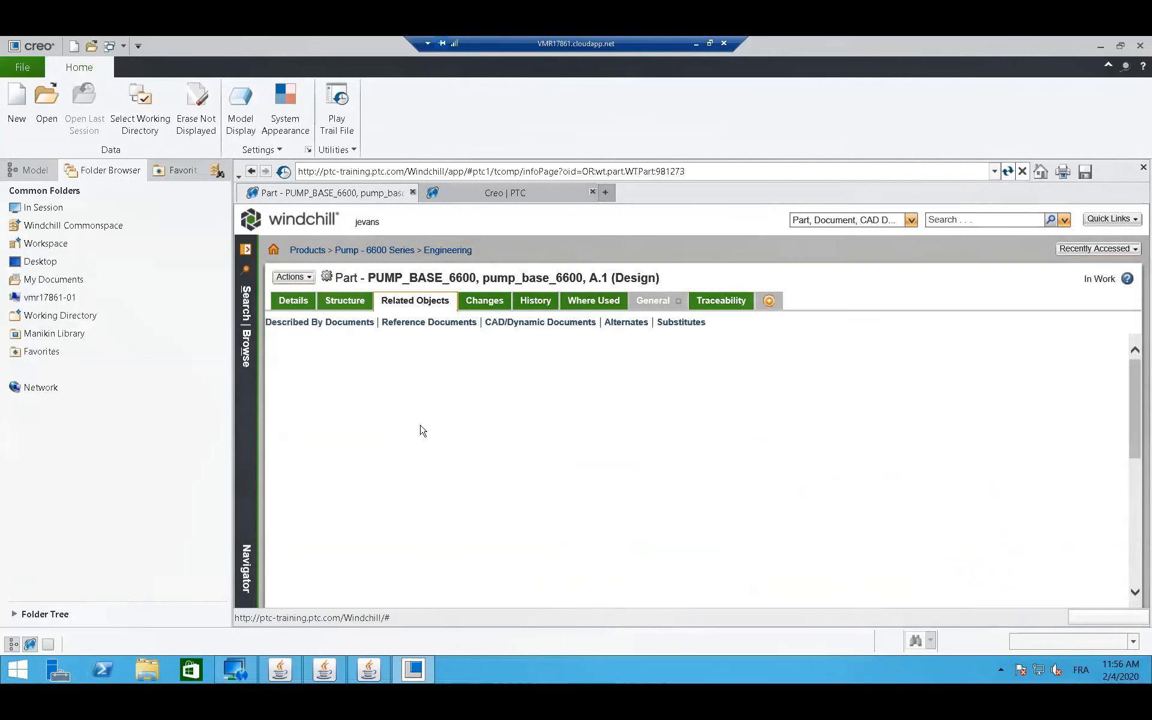
click(510, 323)
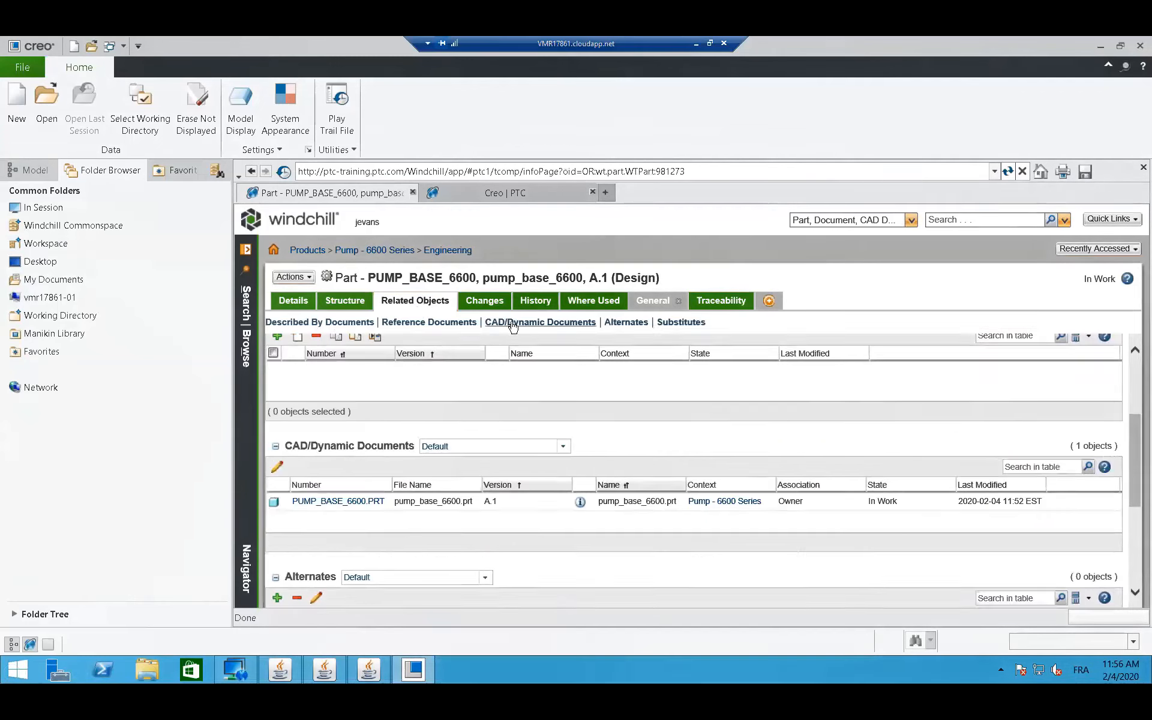
click(580, 400)
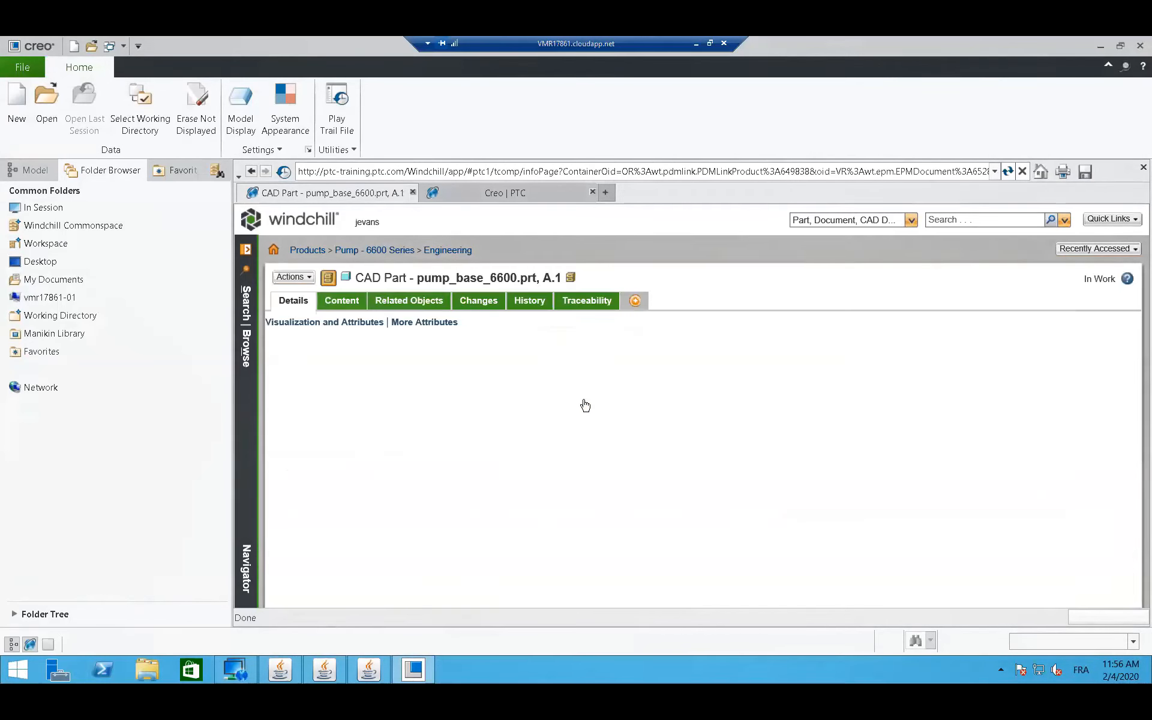
- Examine the related objects of pump_base_6600.prt, open the referenced base_stand_6600.prt and check its associated parts
click(426, 301)
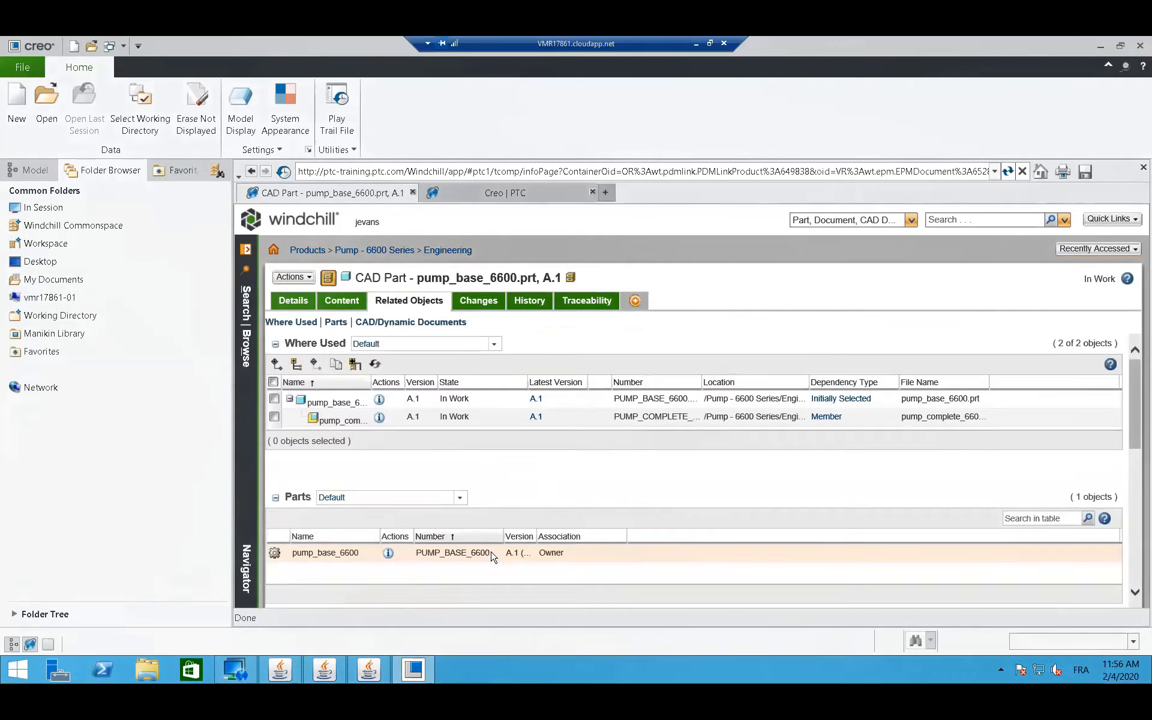
scroll(490, 556, down, 3)
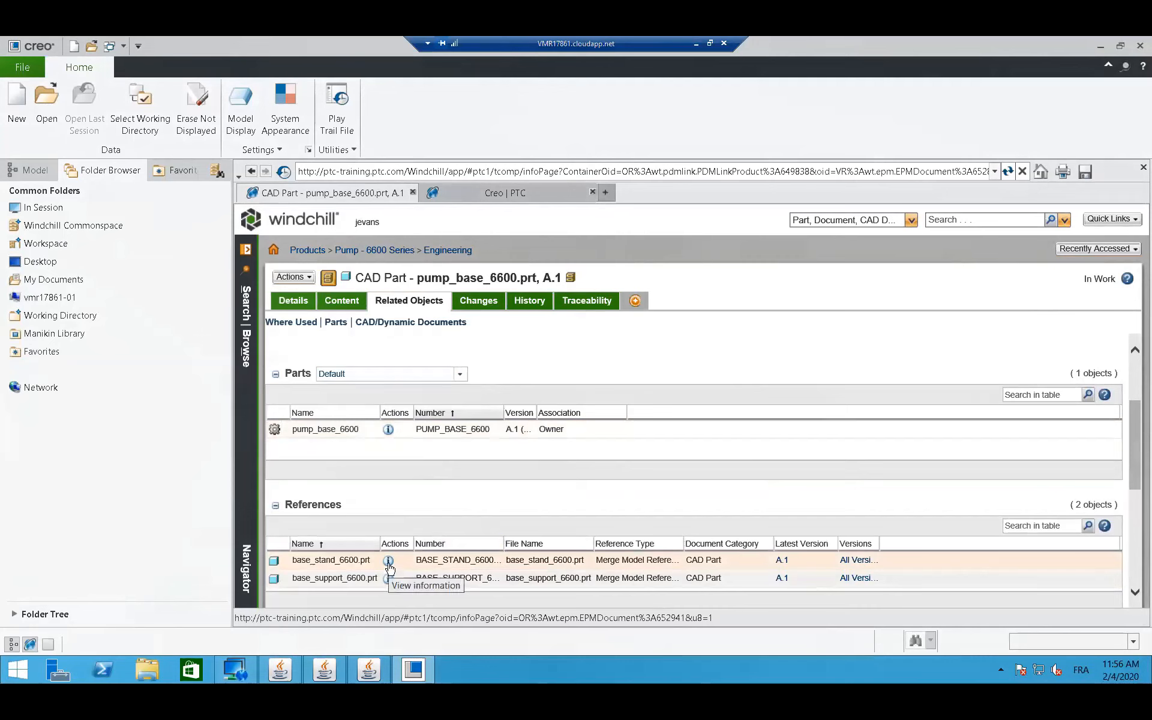
click(388, 563)
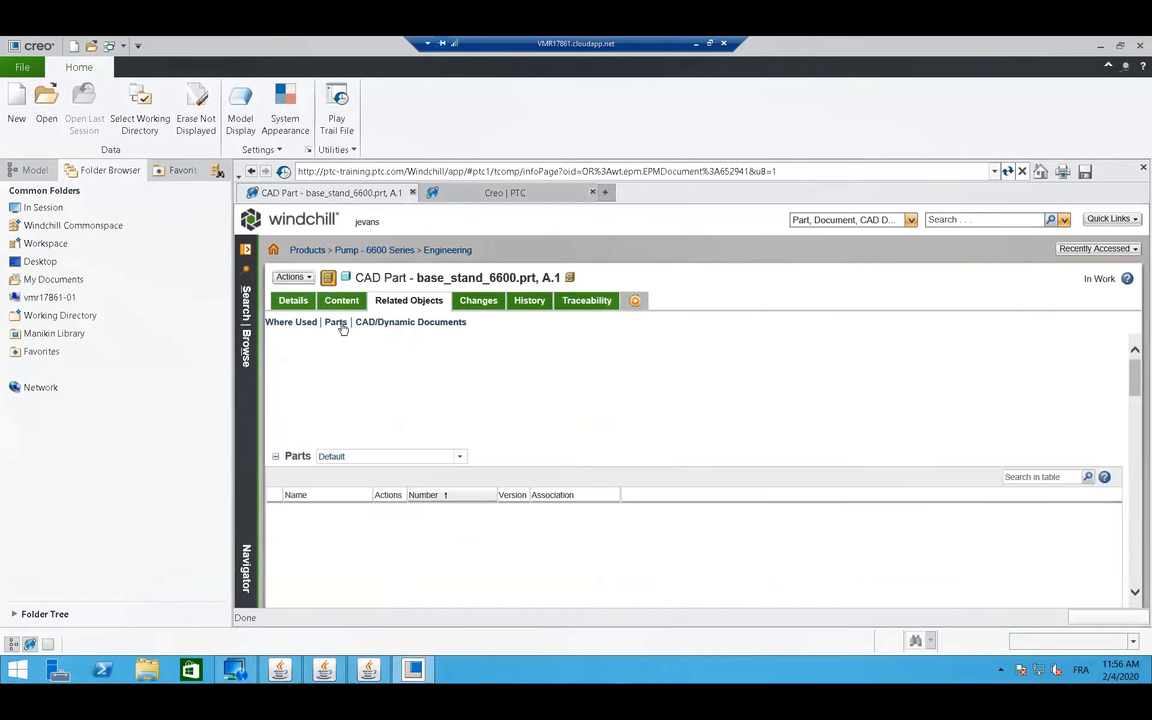
click(337, 323)
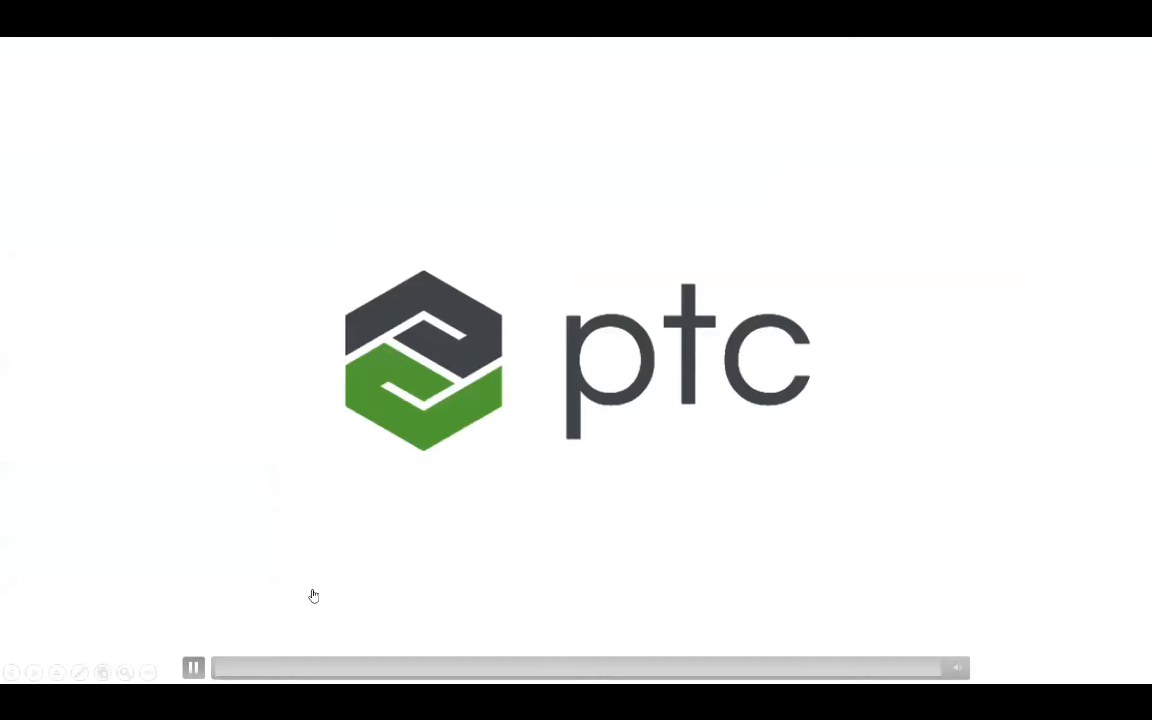
click(35, 673)
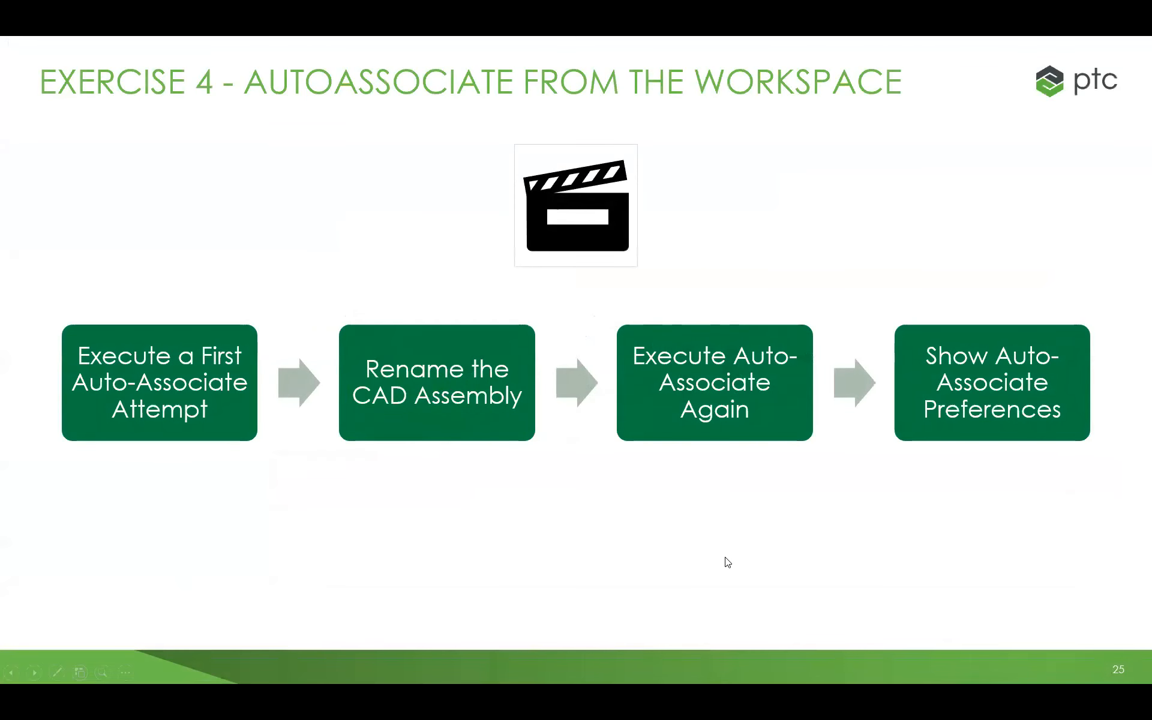